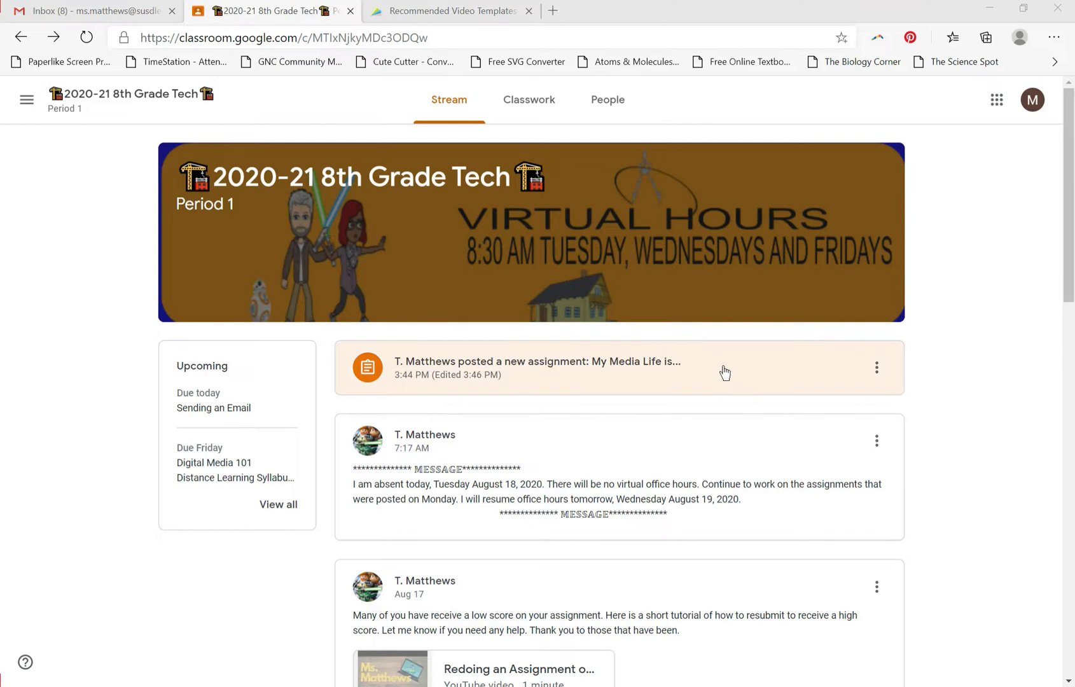
# Open the "My Media Life is..." assignment from the Week 2 topic of the class's classwork.
pyautogui.click(527, 110)
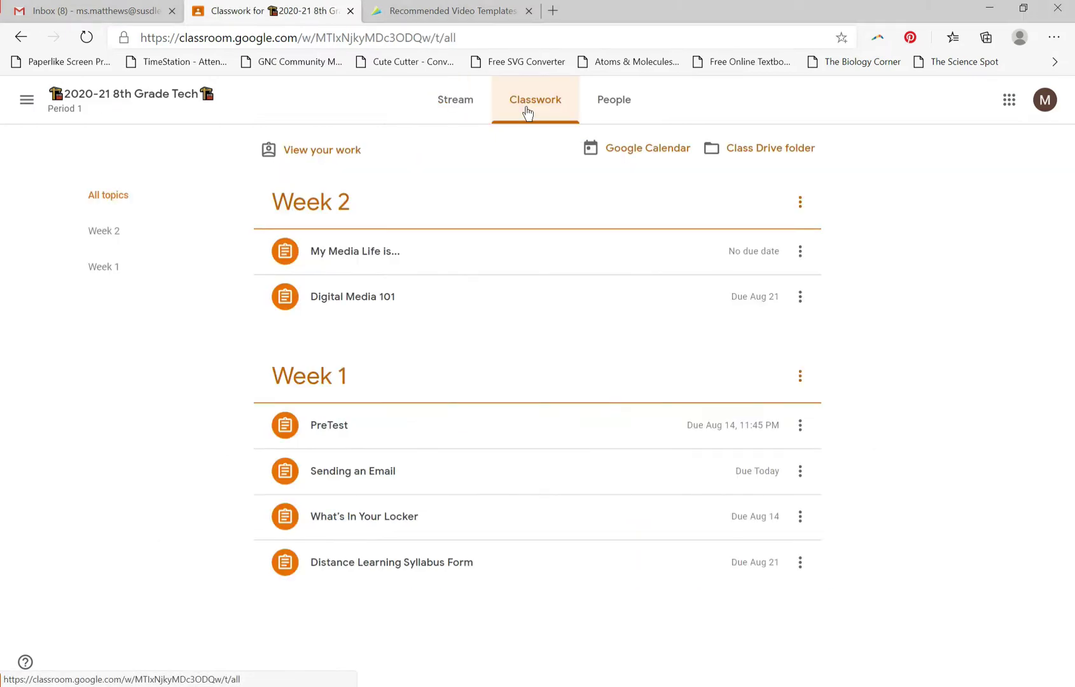
pyautogui.click(114, 238)
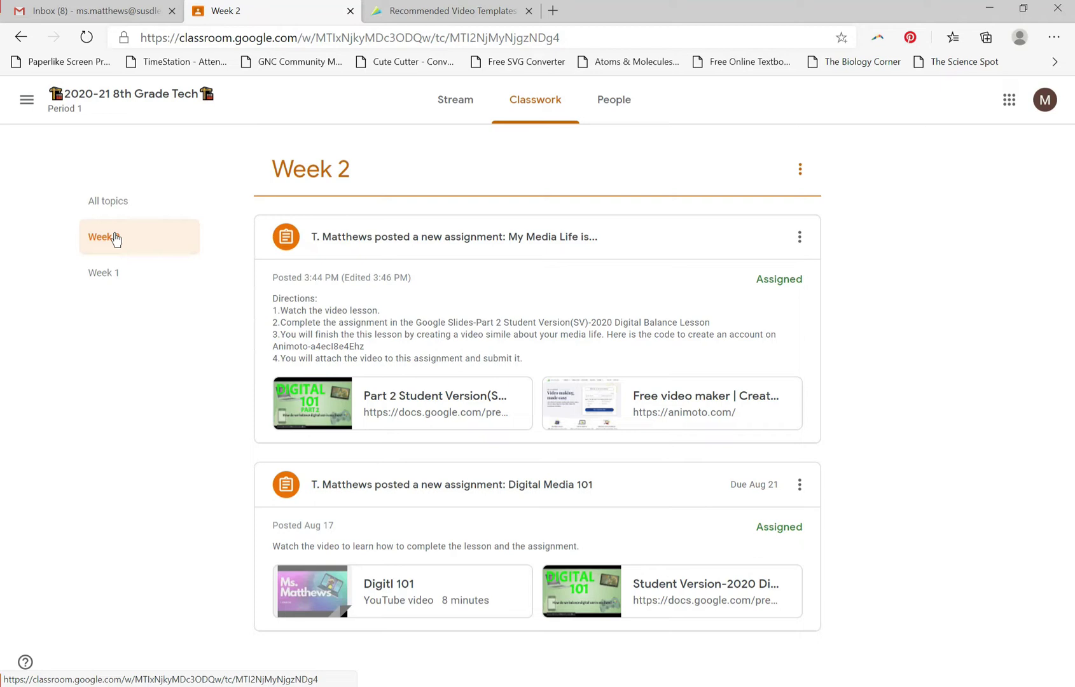
pyautogui.click(525, 241)
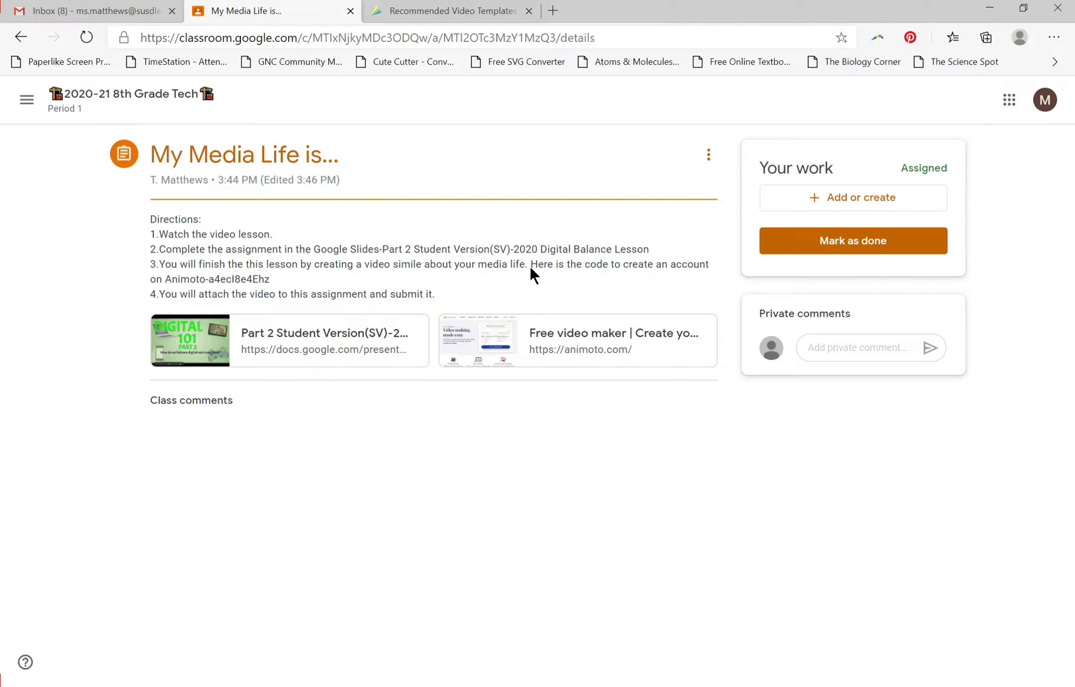
# Open the Animoto site linked in the assignment and start the sign-up for a free account.
pyautogui.click(544, 332)
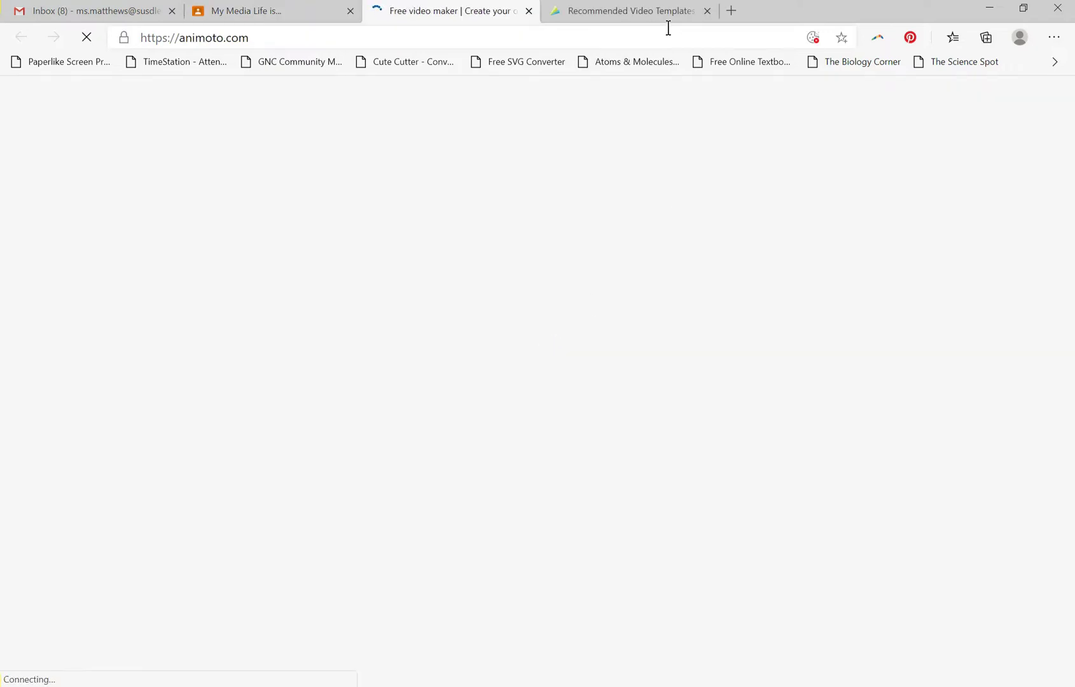
pyautogui.click(706, 12)
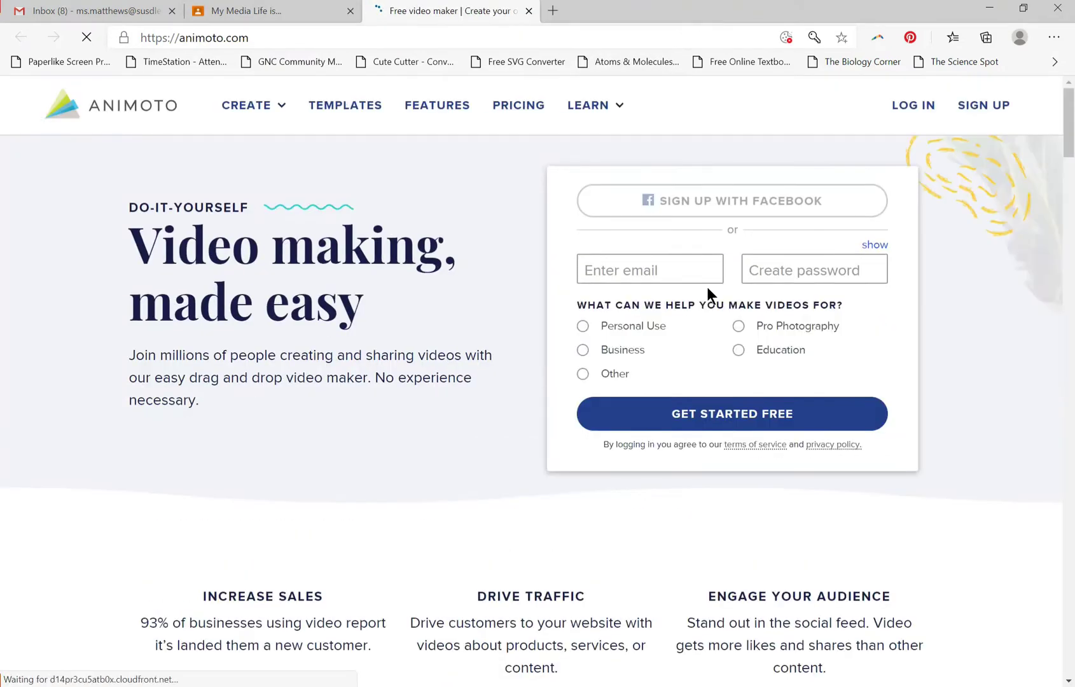
pyautogui.click(965, 109)
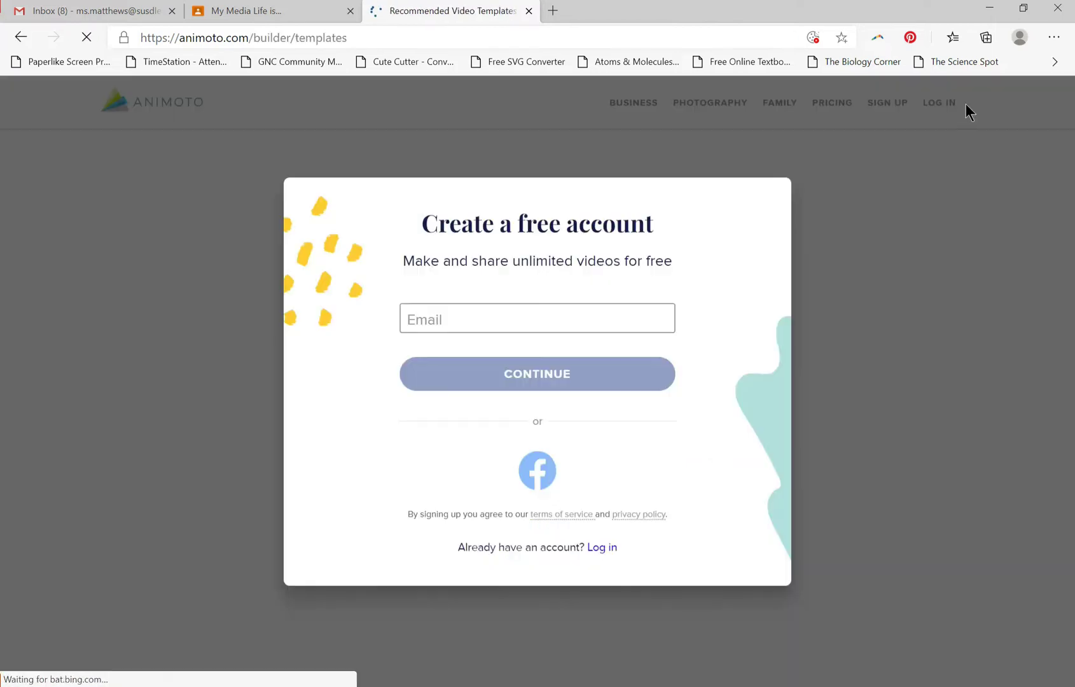
# Enter the school e-mail address for the new account and continue to the password form.
pyautogui.click(538, 319)
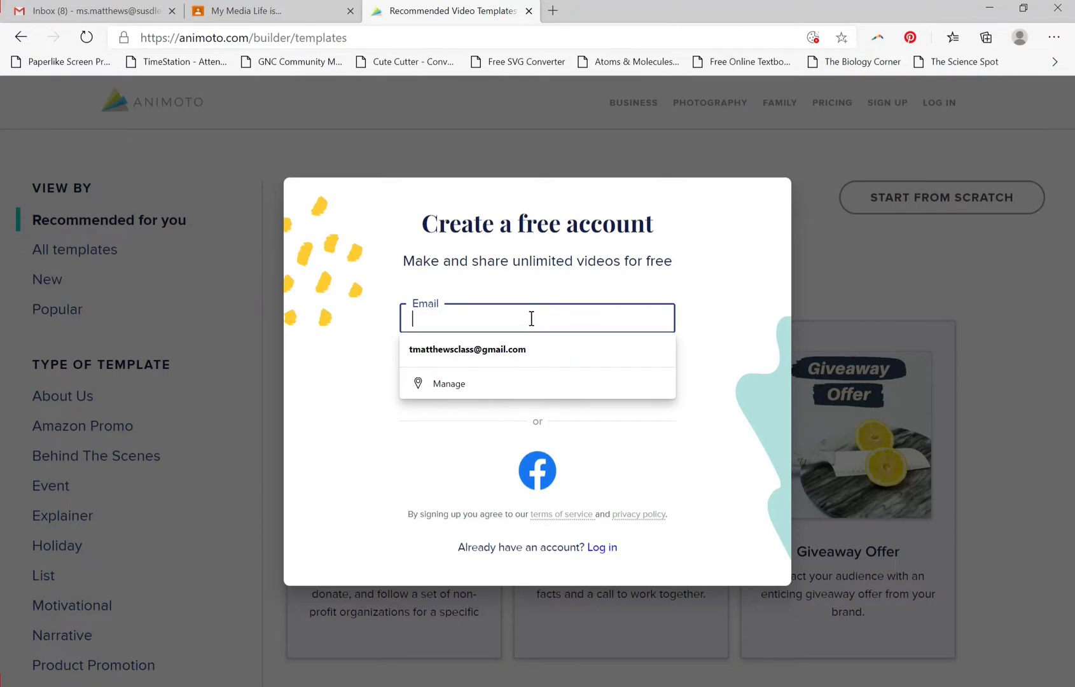
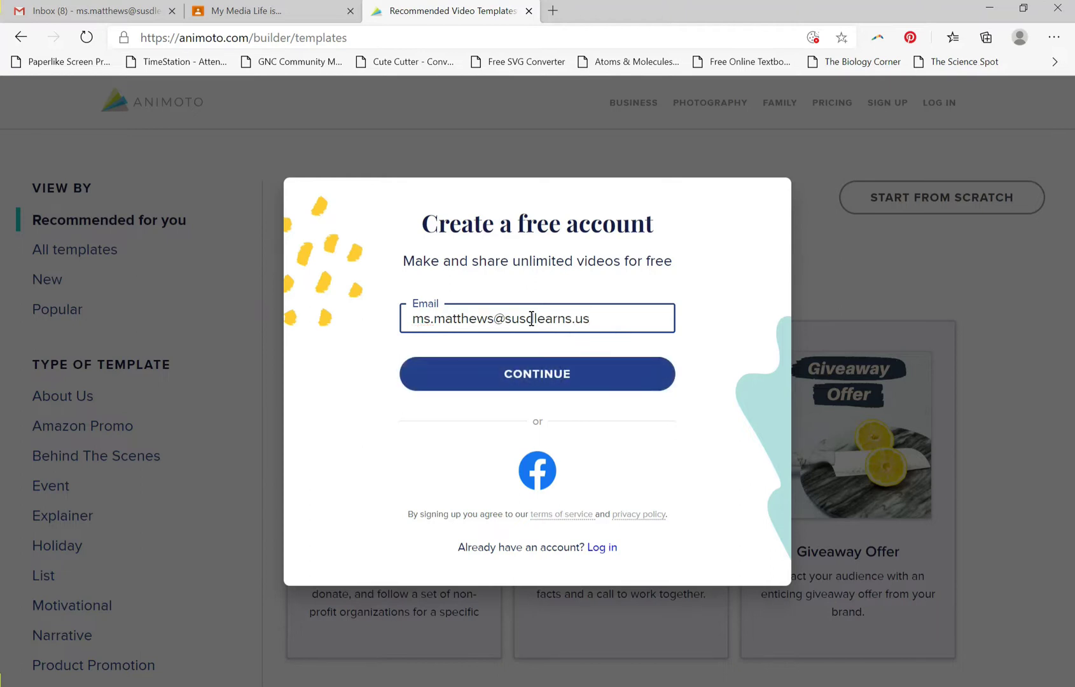
pyautogui.click(489, 374)
pyautogui.click(474, 395)
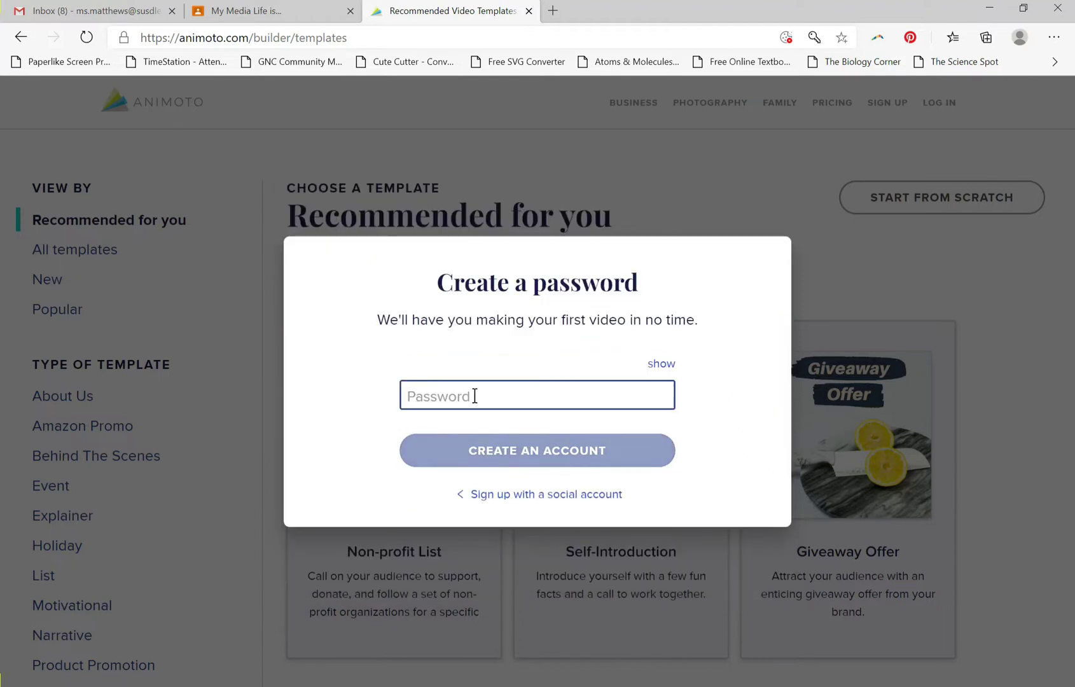
pyautogui.click(511, 495)
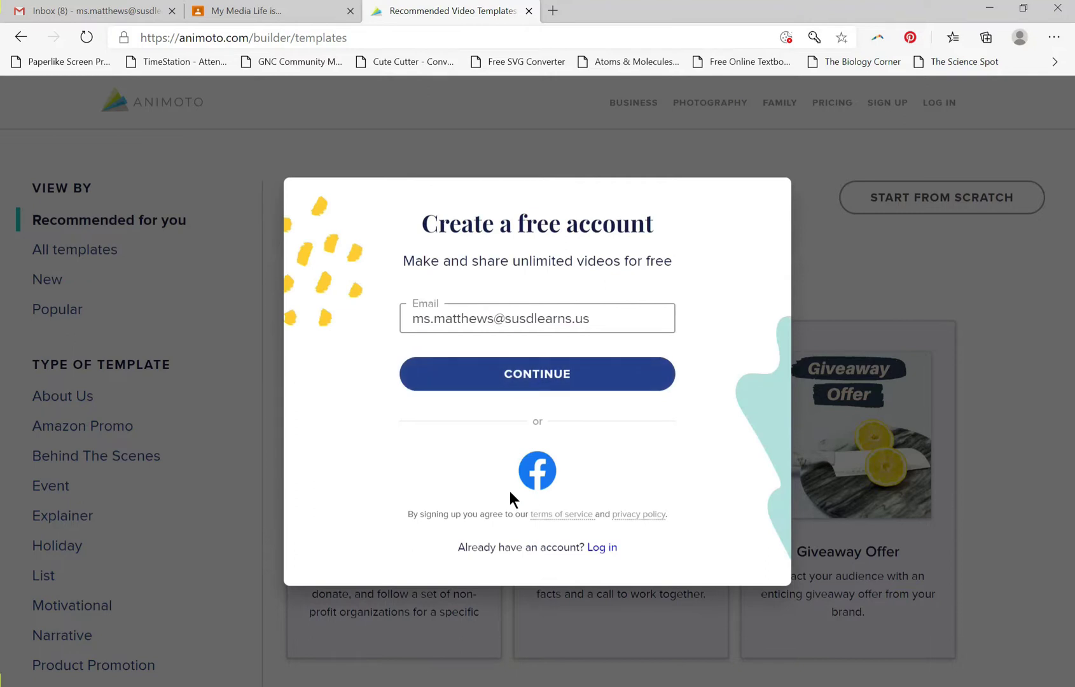
pyautogui.click(518, 377)
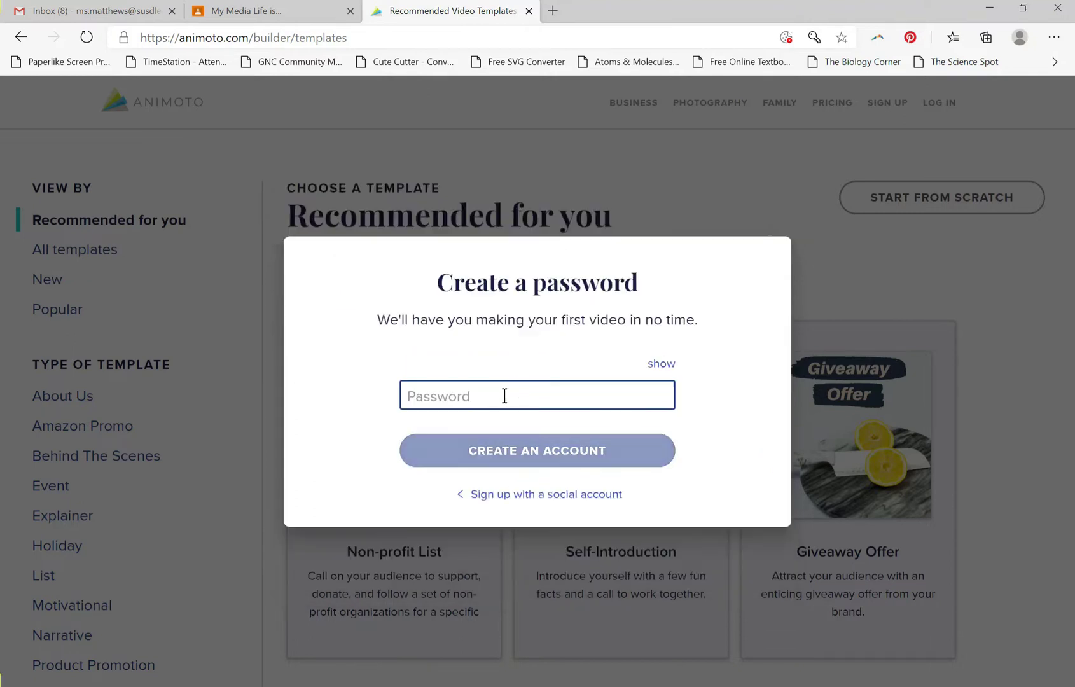
# Create the account with the account password and choose Education as its intended use.
pyautogui.click(504, 395)
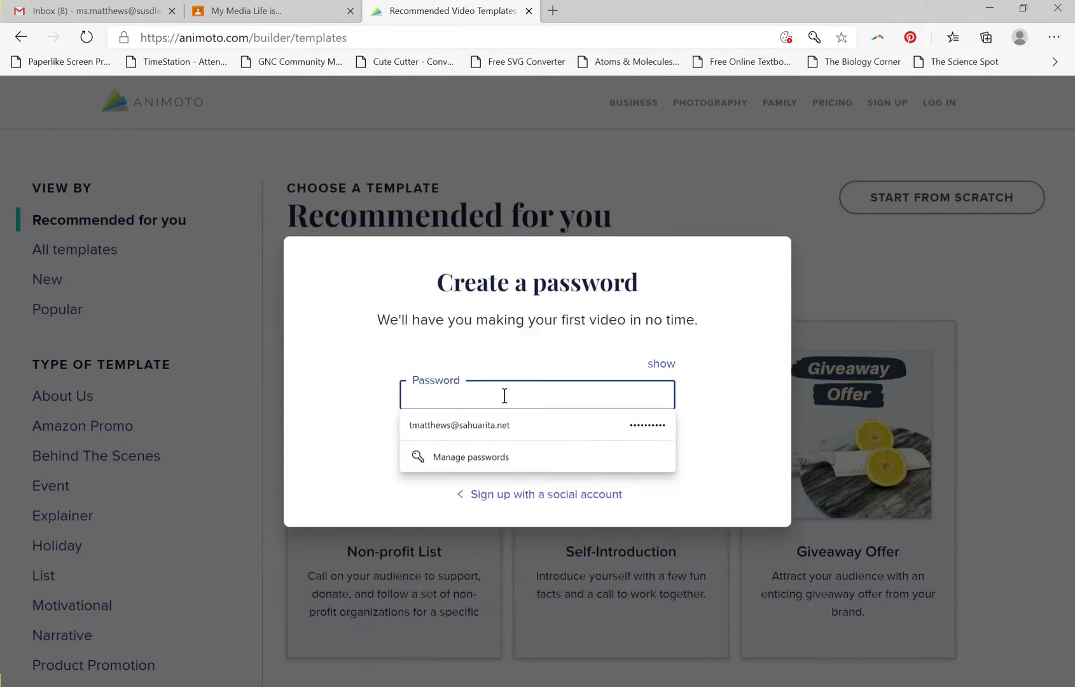
pyautogui.write('••')
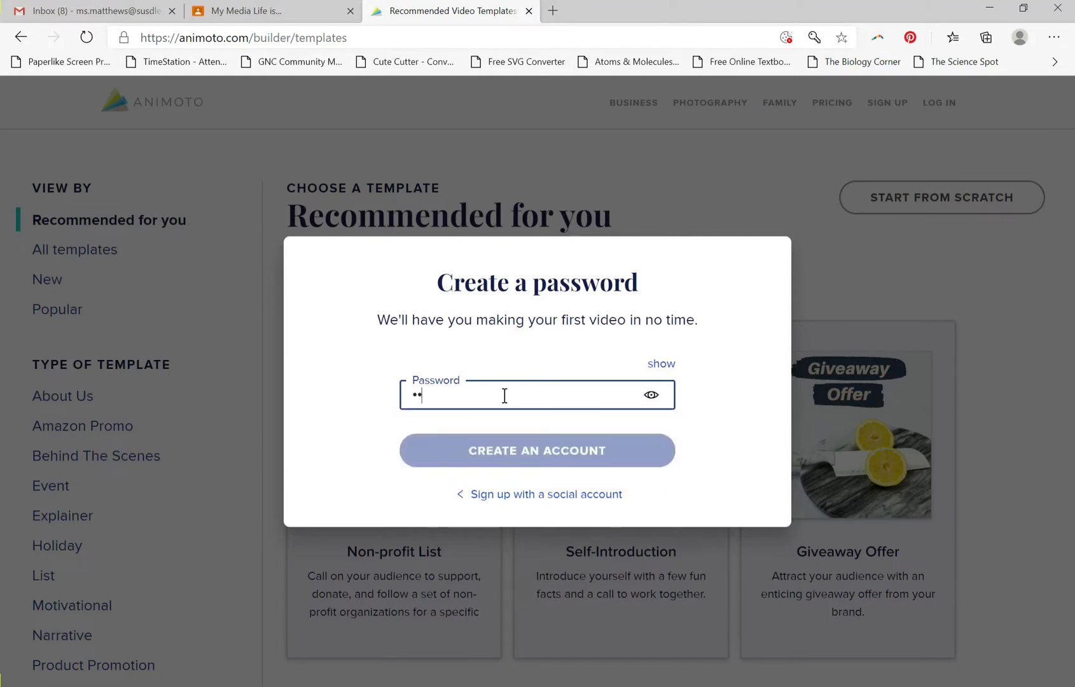
pyautogui.write('•••••••')
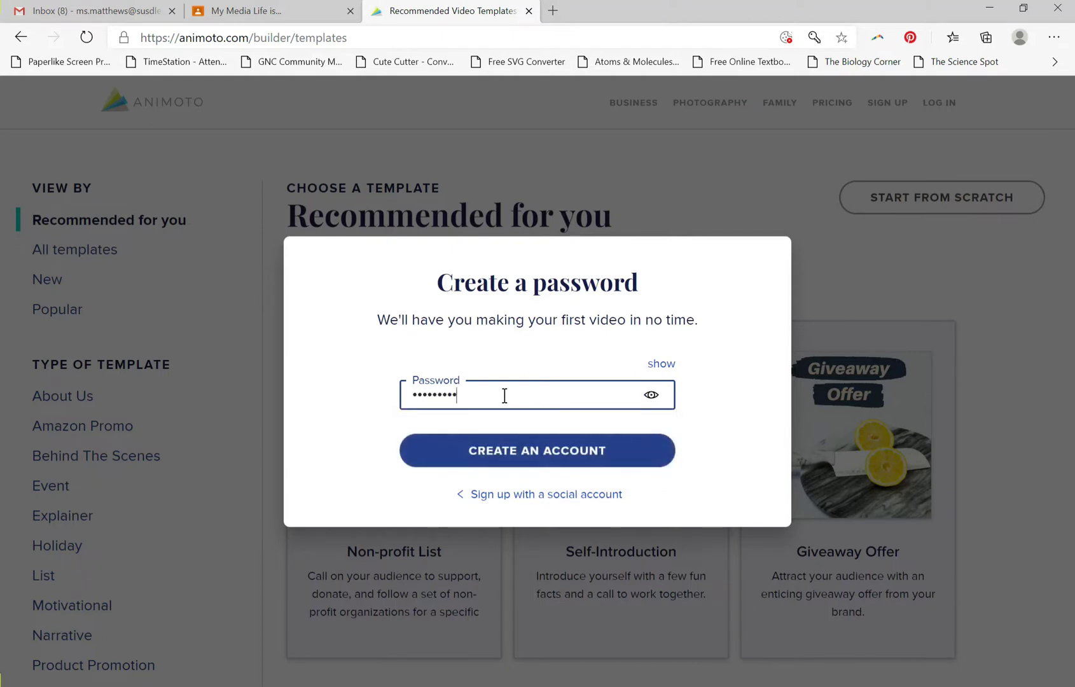
pyautogui.click(572, 453)
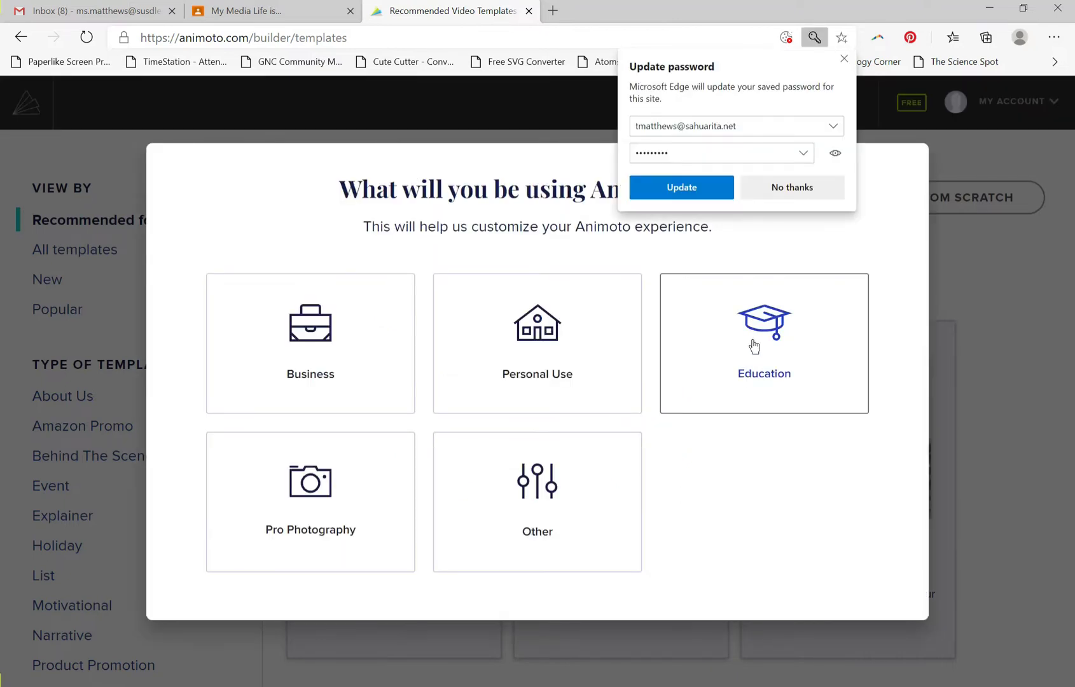
pyautogui.click(839, 59)
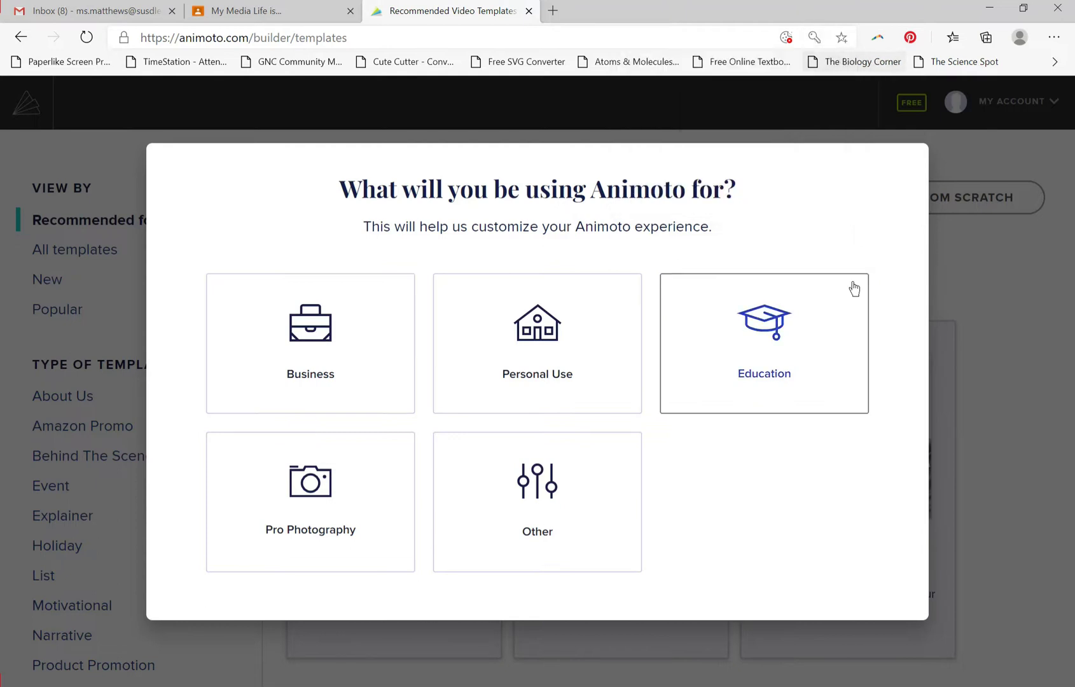
pyautogui.click(801, 333)
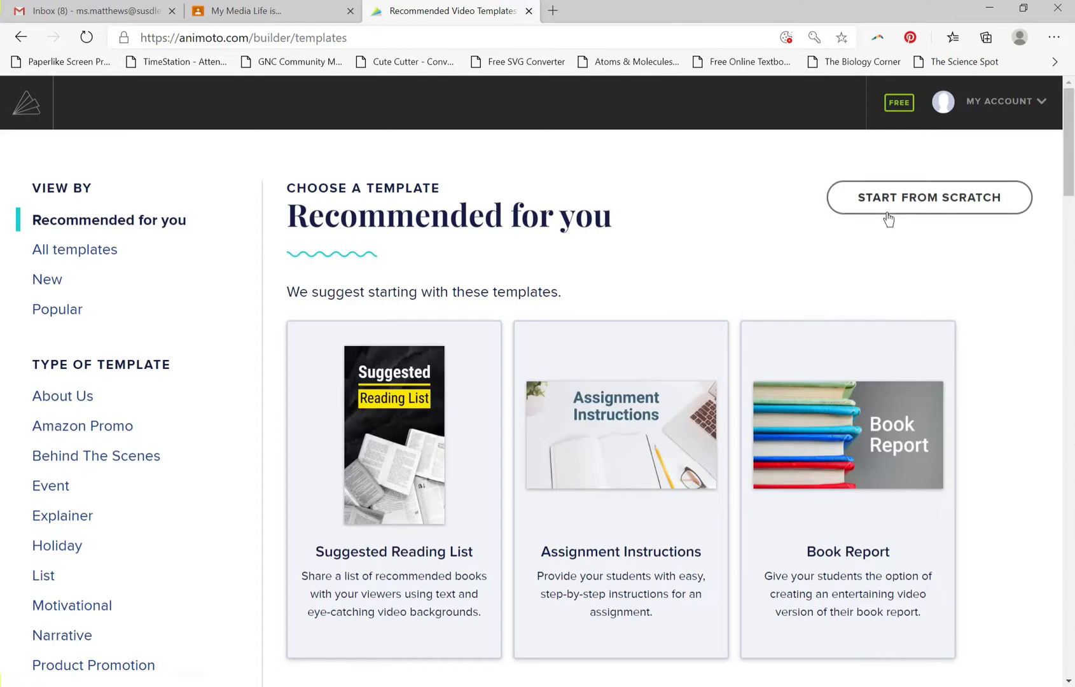
# Open the Animoto account page and copy the promo code from the assignment directions in Google Classroom.
pyautogui.click(986, 113)
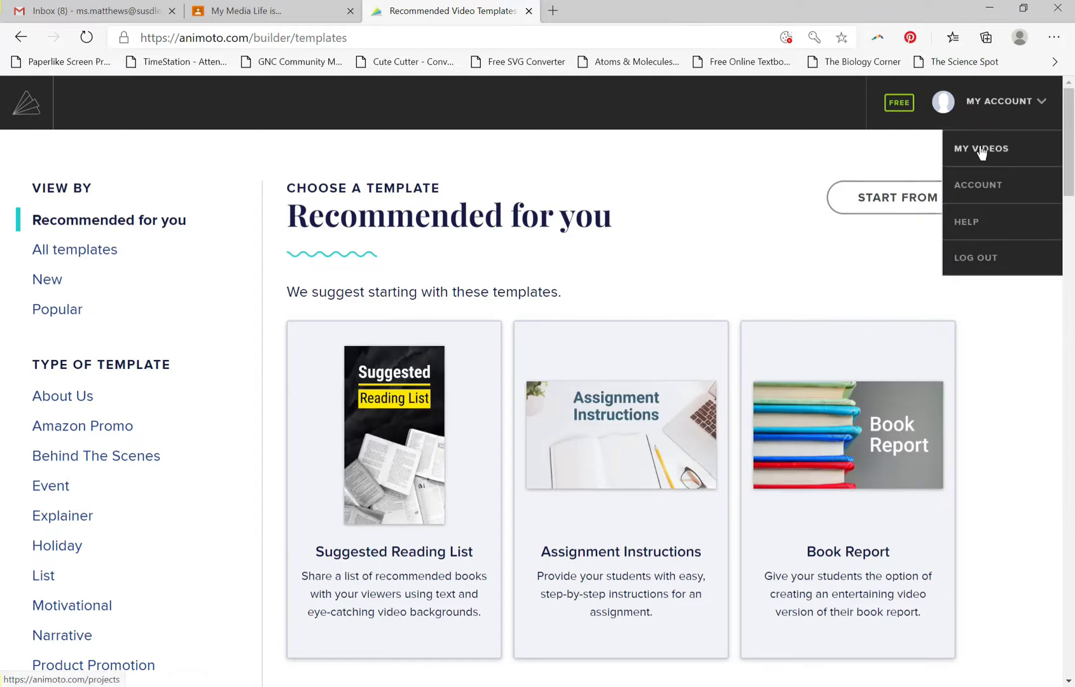
pyautogui.click(981, 181)
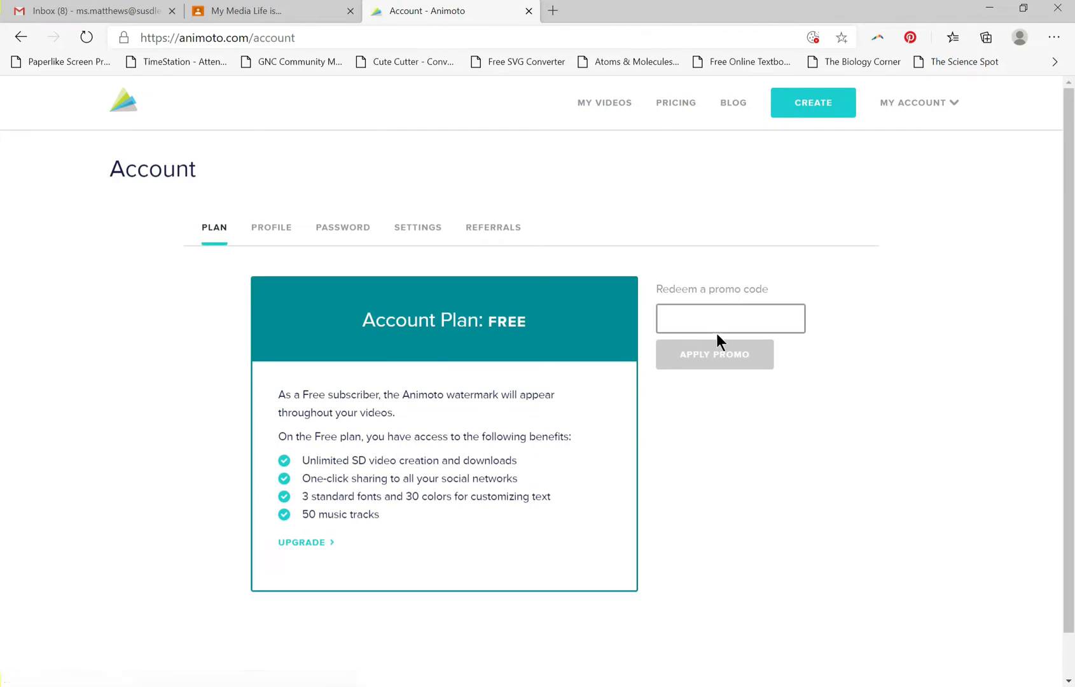
pyautogui.click(243, 9)
pyautogui.moveTo(271, 276); pyautogui.dragTo(236, 279)
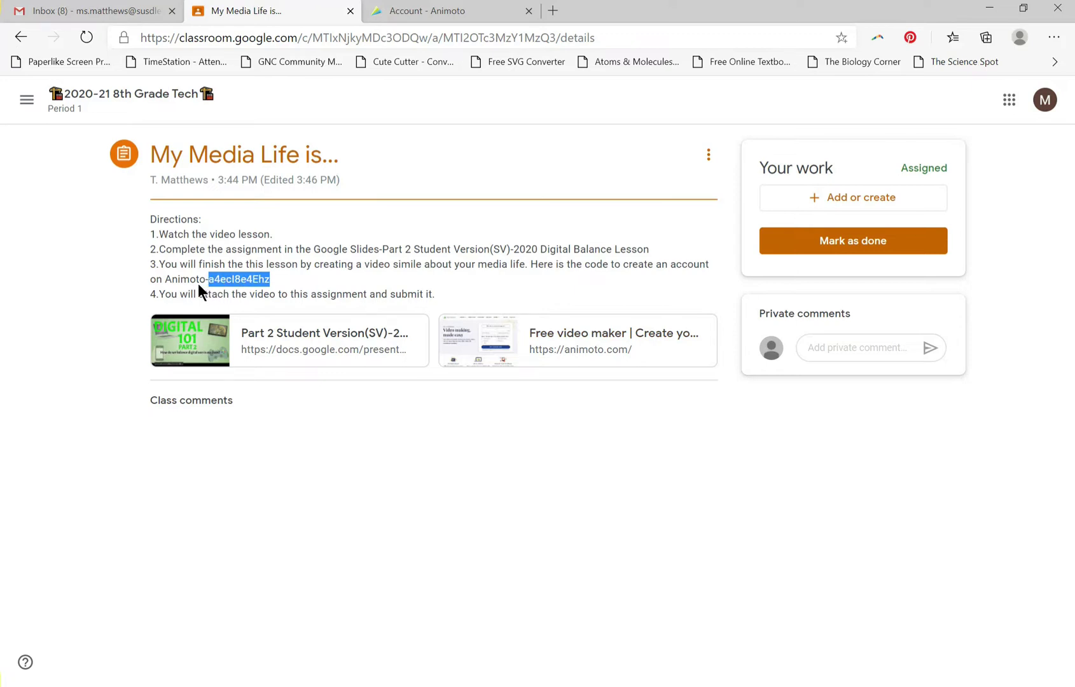
# Switch back to Animoto, paste the promo code into the redeem field and apply it.
pyautogui.click(427, 11)
pyautogui.click(665, 318)
pyautogui.rightClick(666, 317)
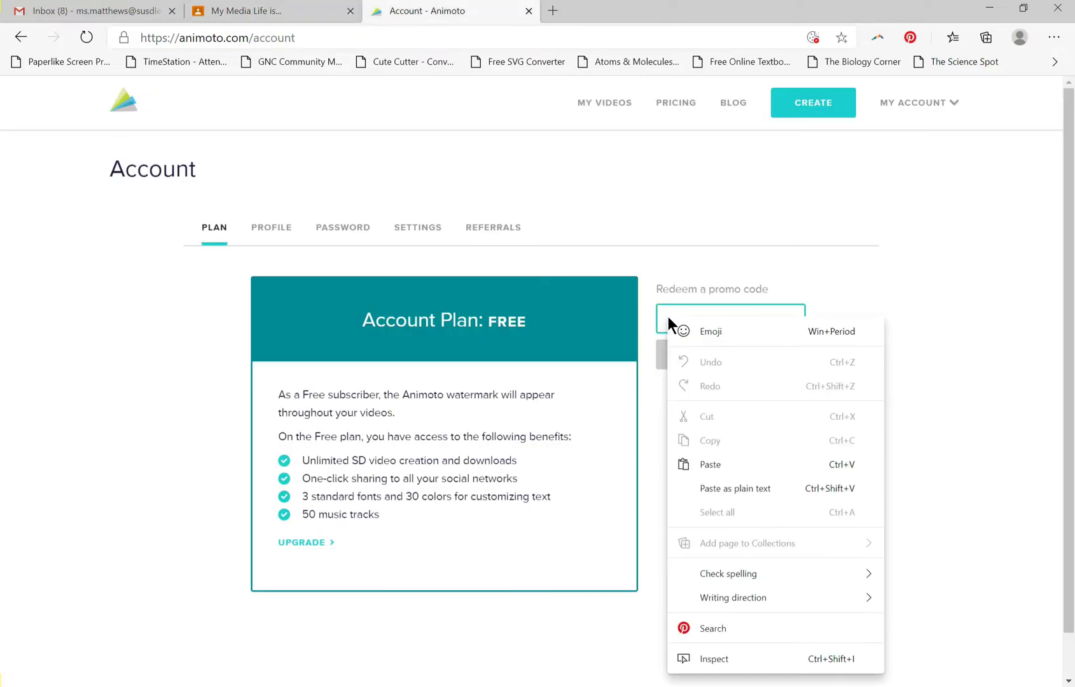
pyautogui.click(717, 464)
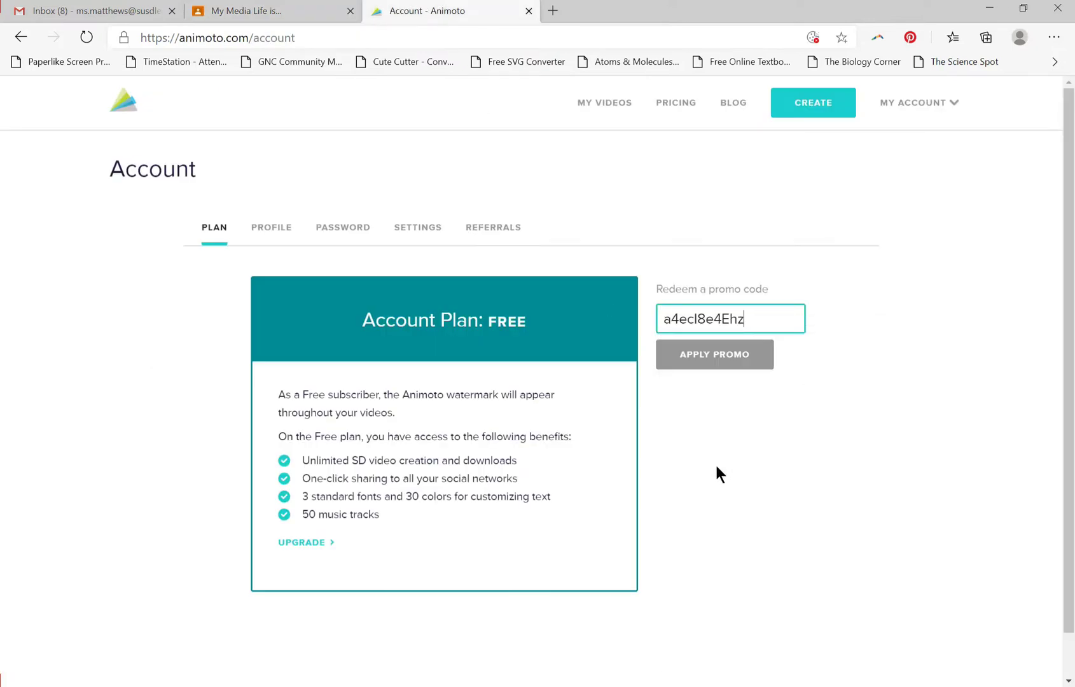
pyautogui.click(745, 369)
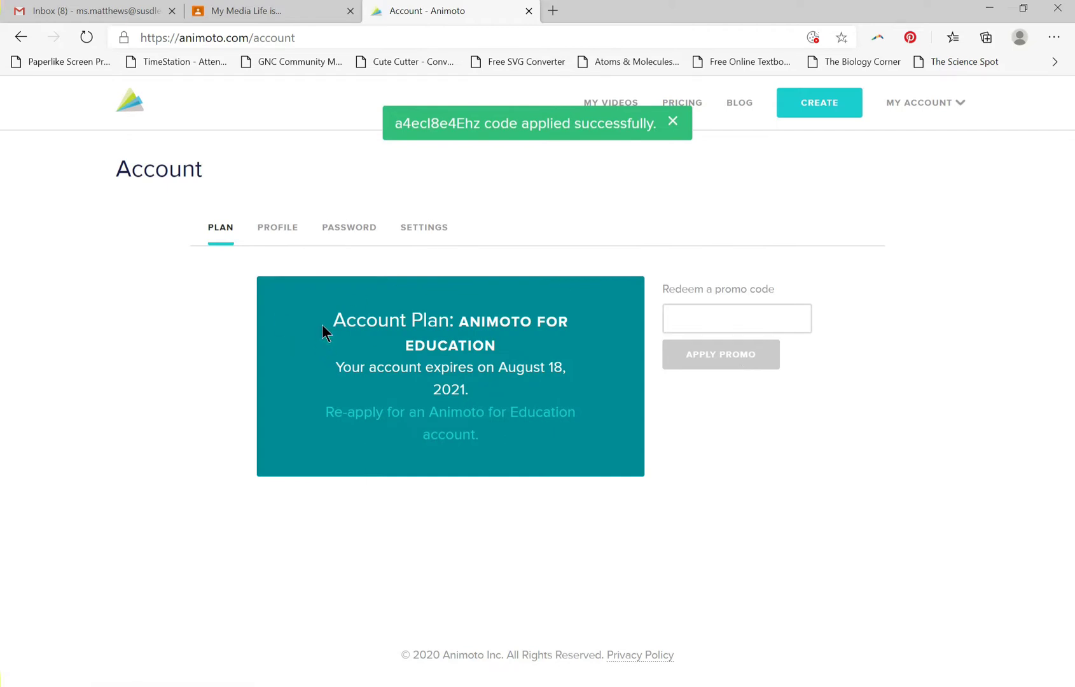
pyautogui.click(673, 122)
# Open the account's video collection and start creating an Animoto Memories video.
pyautogui.click(594, 111)
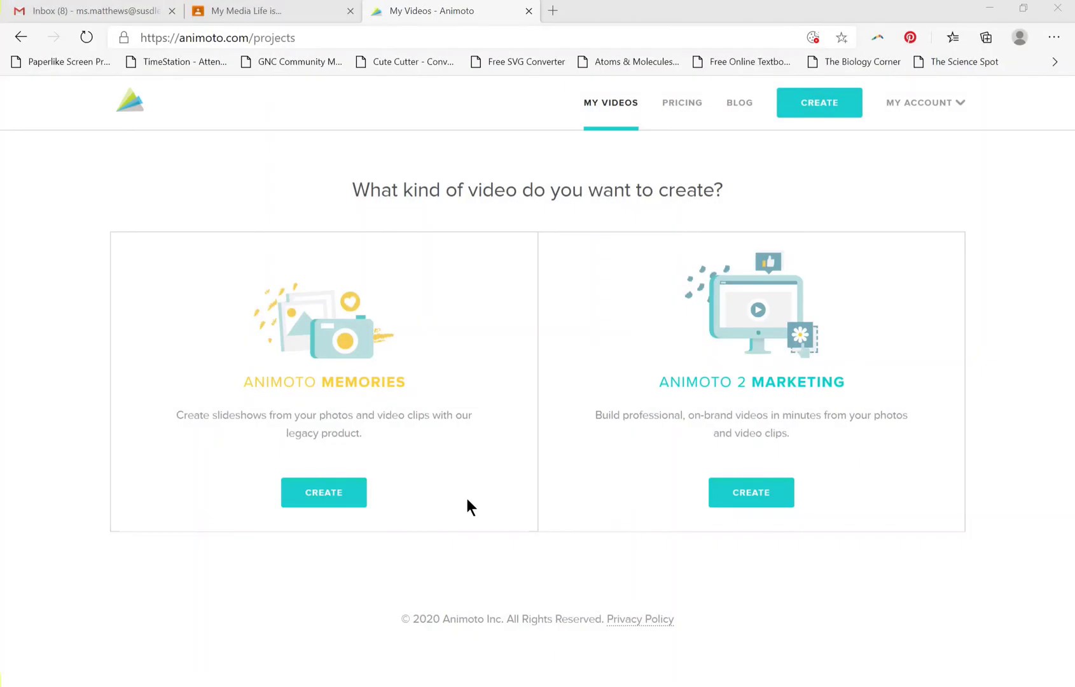
pyautogui.click(306, 503)
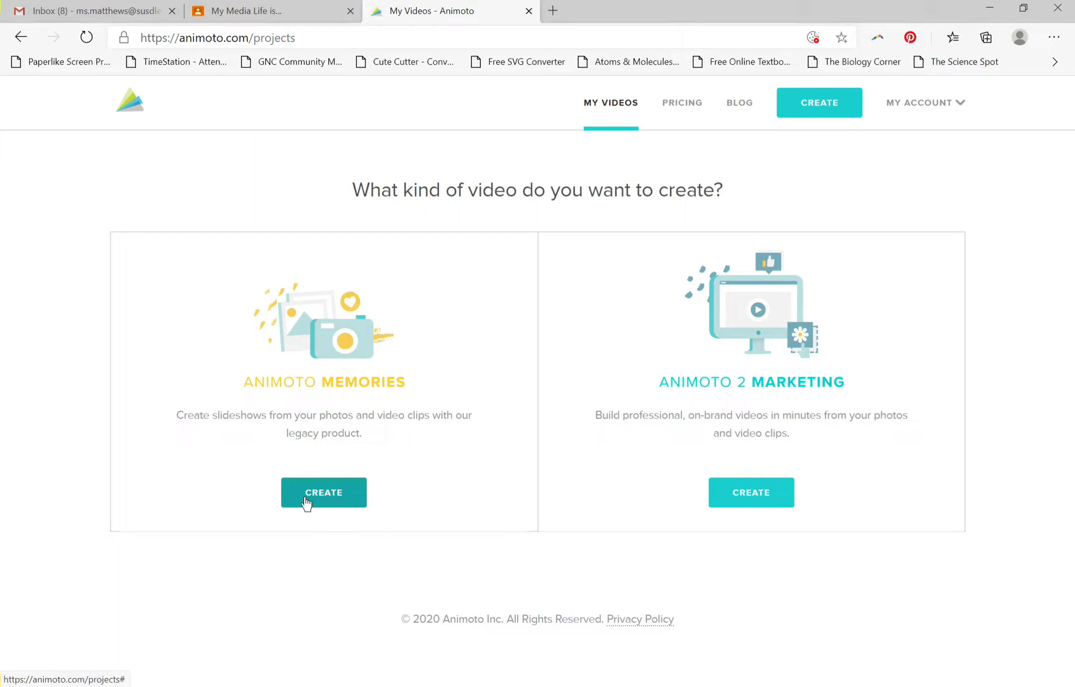
pyautogui.click(329, 502)
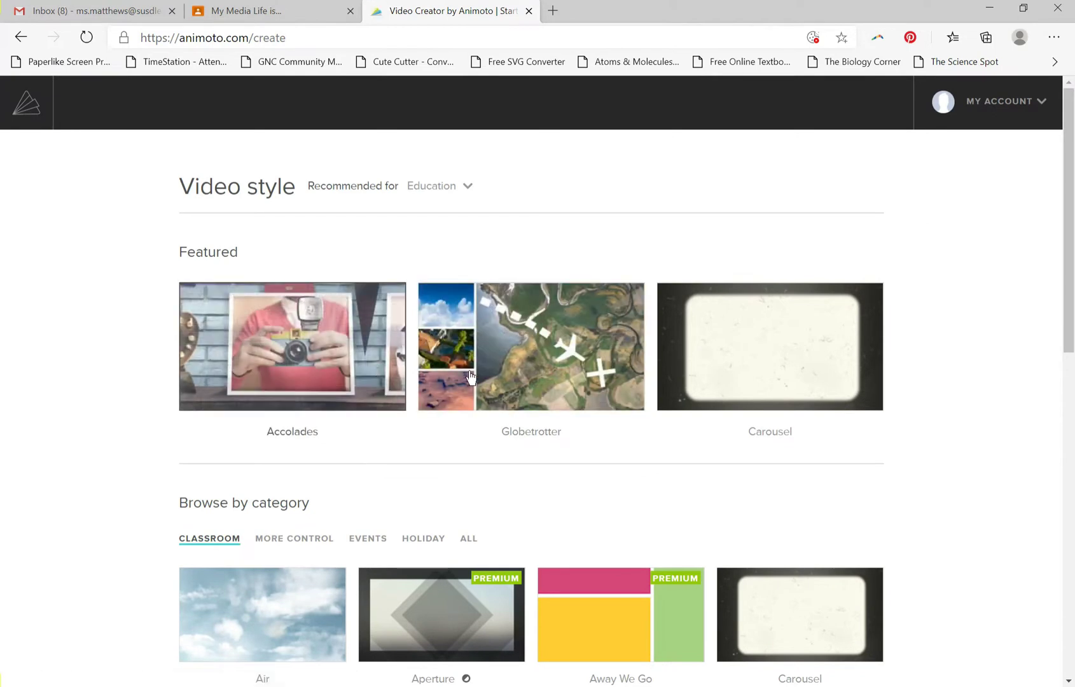
# Try to use the premium Light Panes video style and return to the Animoto Memories styles.
pyautogui.scroll(-3, 375, 464)
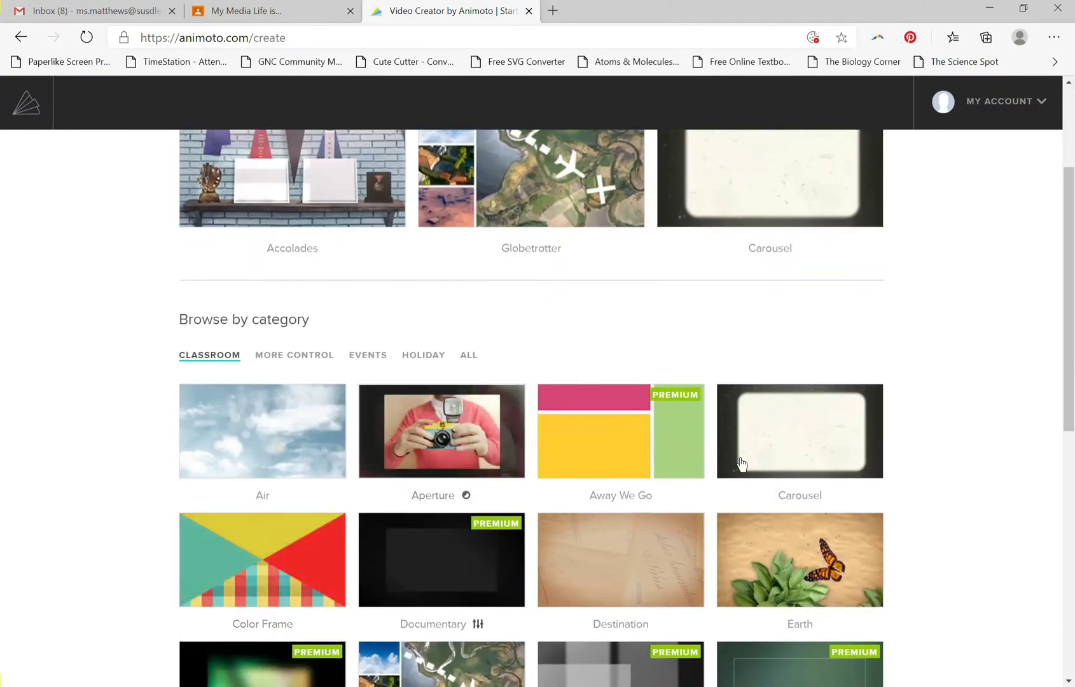
pyautogui.scroll(-3, 764, 471)
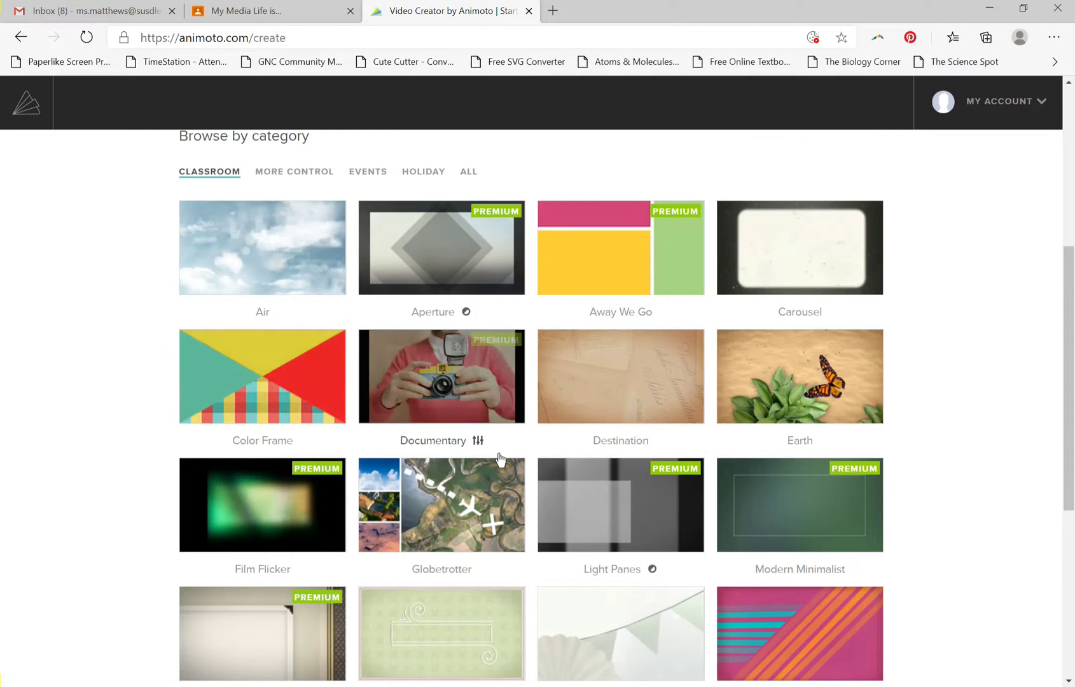
pyautogui.scroll(-3, 496, 451)
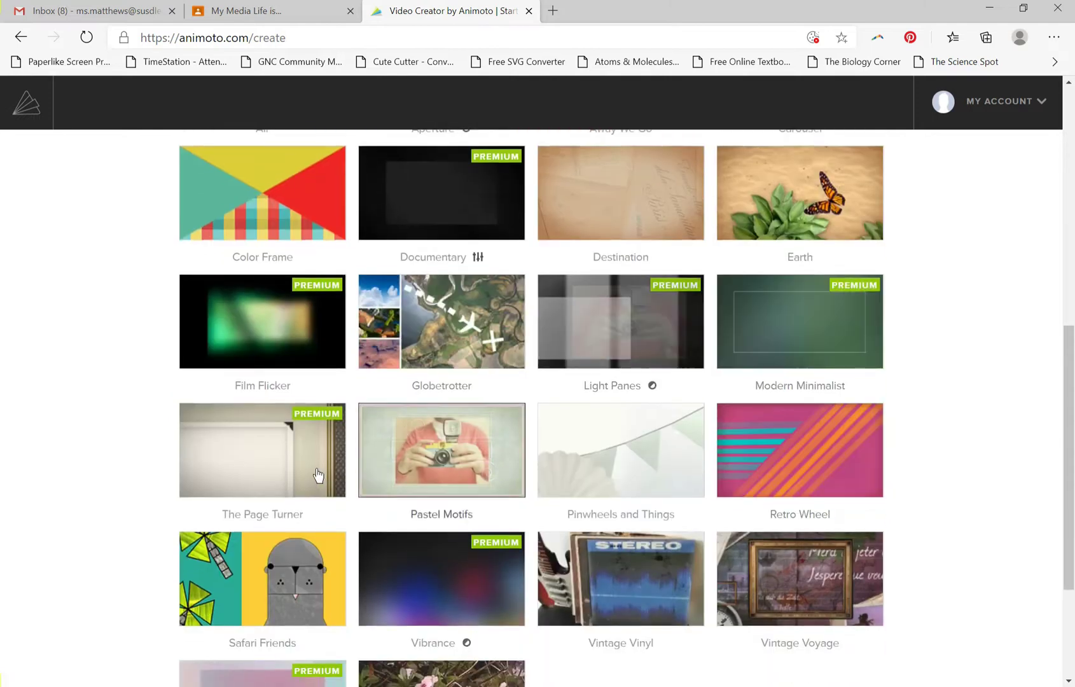
pyautogui.click(601, 331)
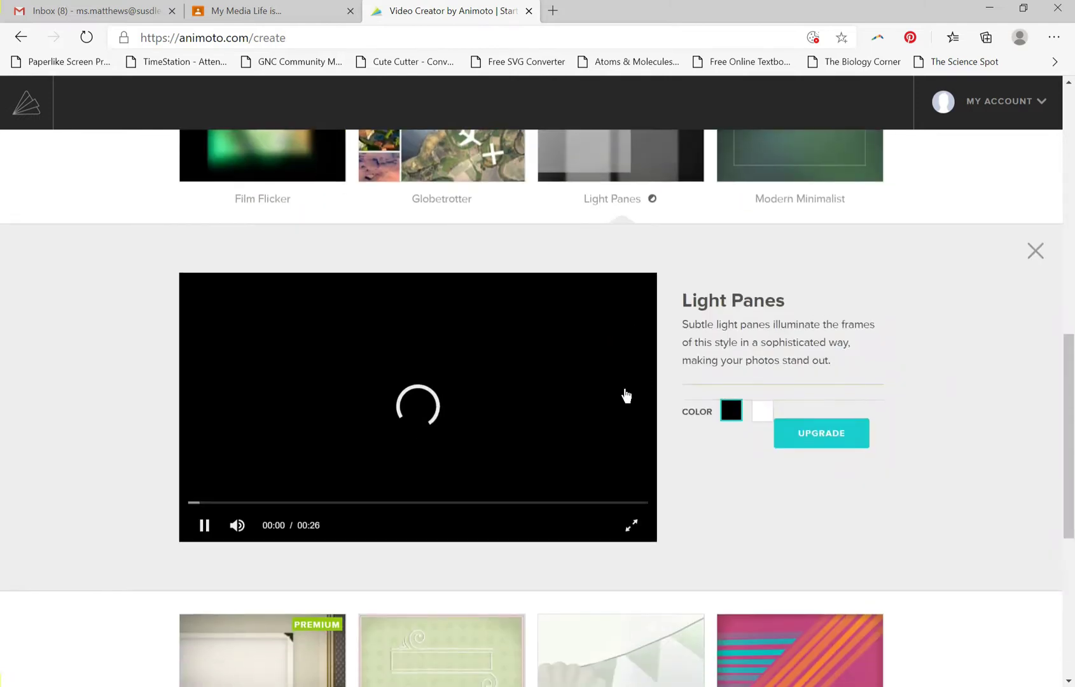
pyautogui.click(806, 445)
pyautogui.click(20, 37)
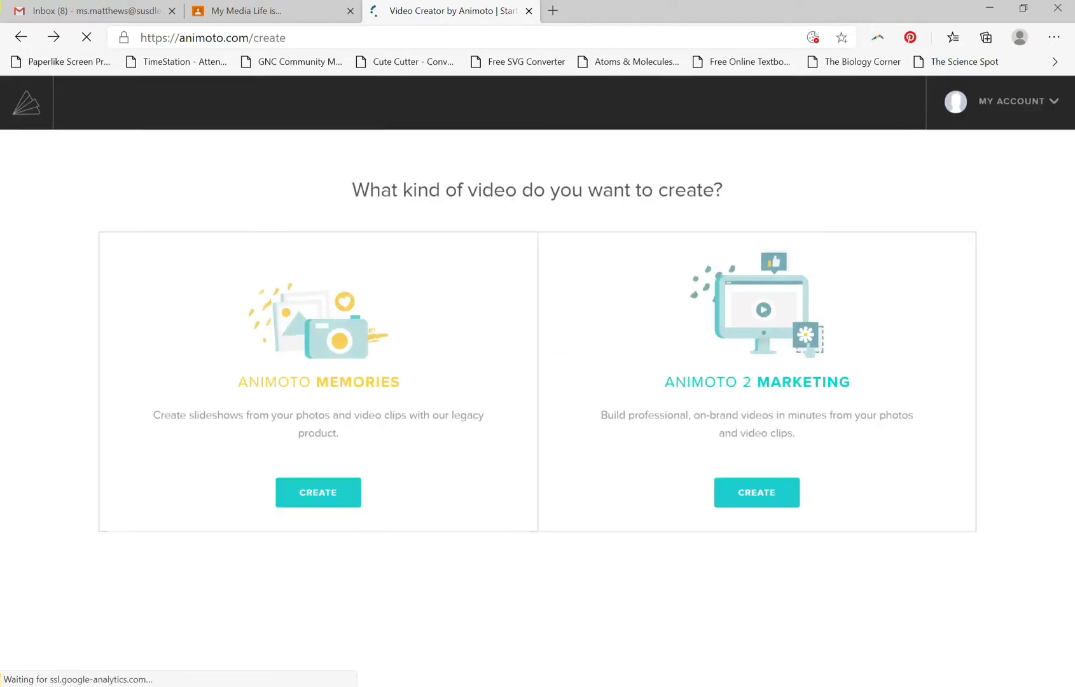
pyautogui.click(329, 490)
# Find the Safari Friends style among the classroom styles and open its preview.
pyautogui.scroll(-3, 295, 466)
pyautogui.scroll(-7, 293, 493)
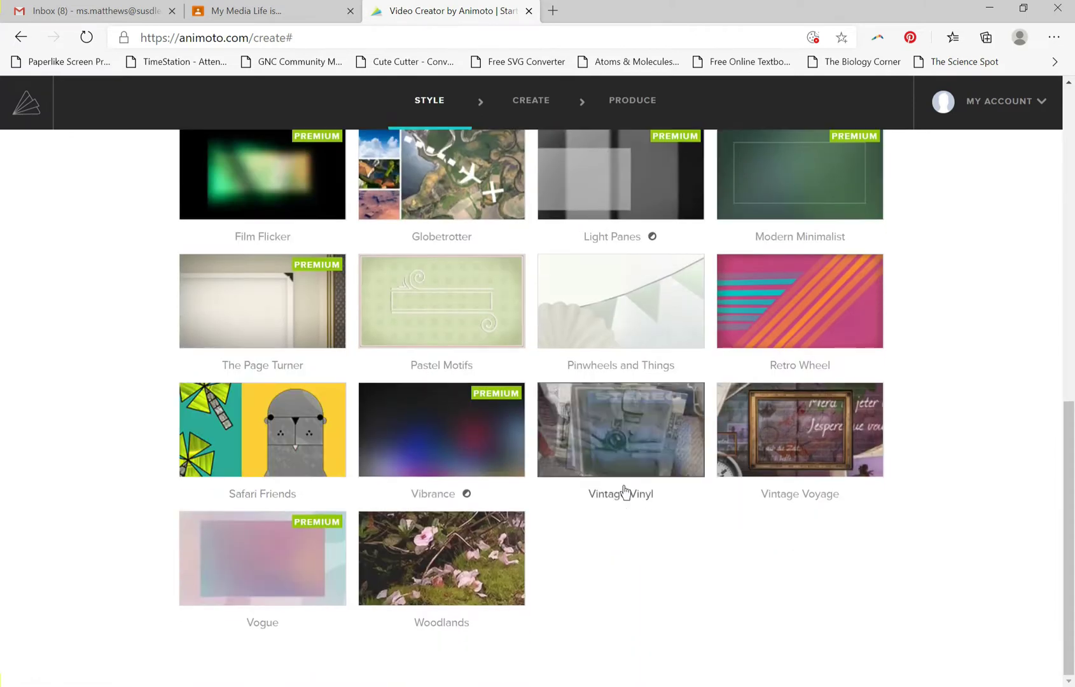
pyautogui.click(307, 447)
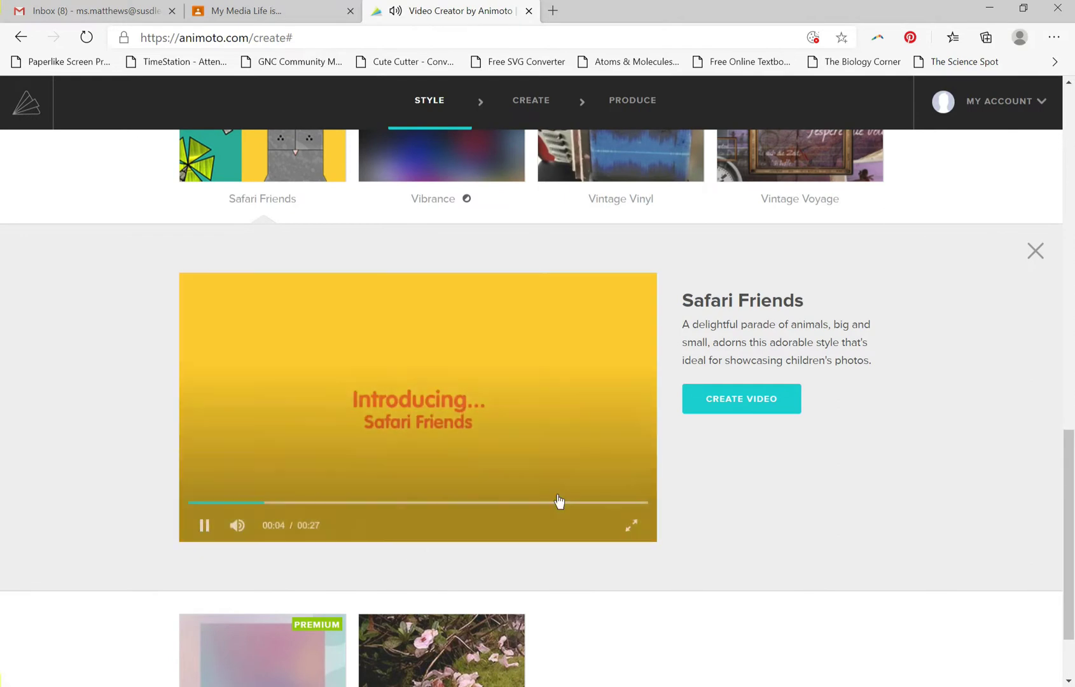
# Create a video in the Safari Friends style, look at the change-style page and return to the editor.
pyautogui.click(732, 402)
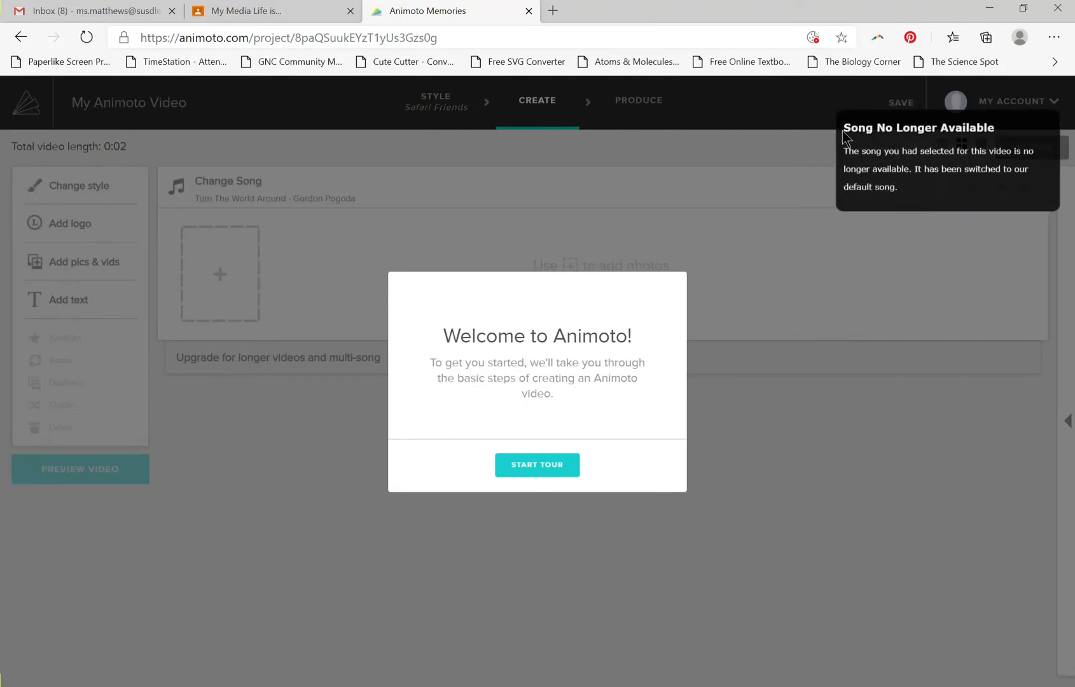
pyautogui.moveTo(849, 125)
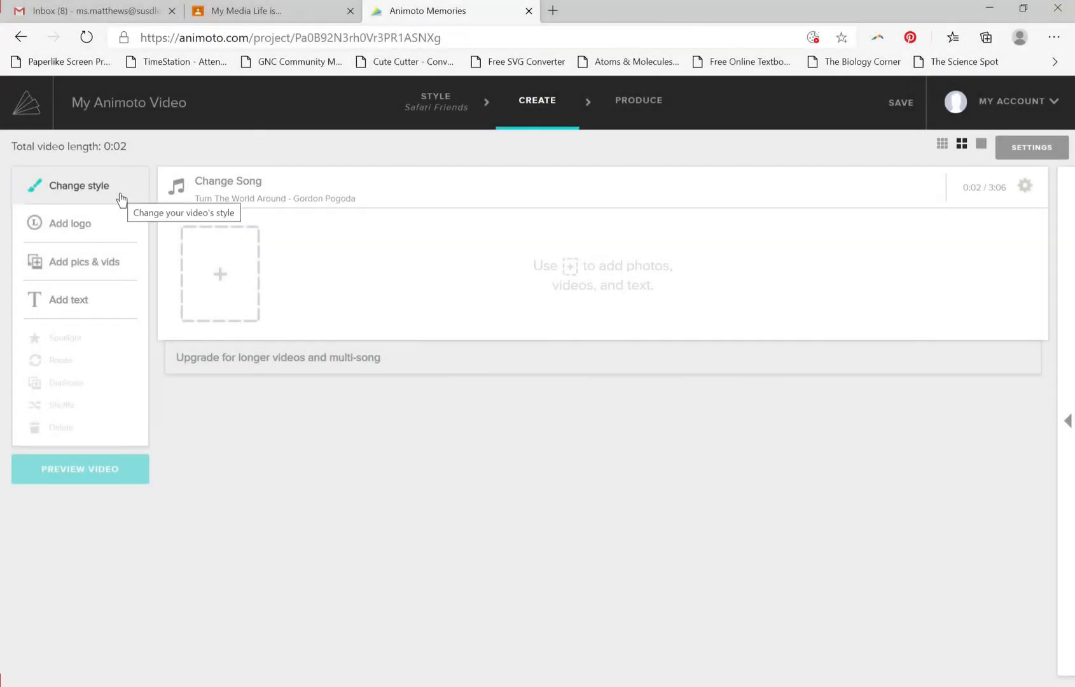
pyautogui.click(121, 198)
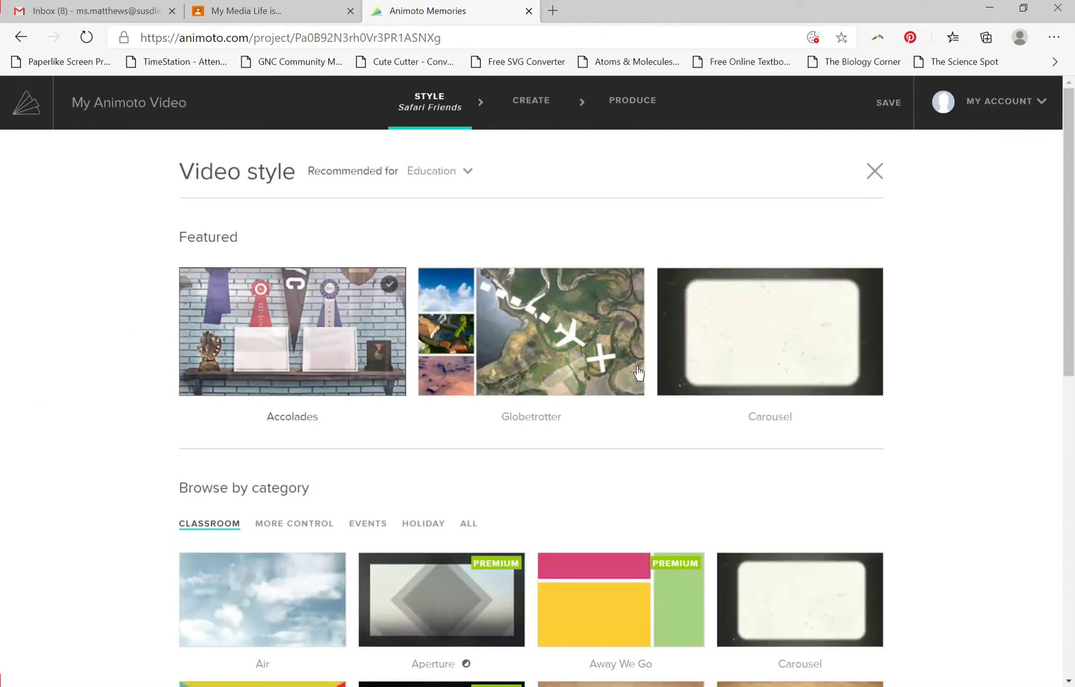
pyautogui.click(871, 168)
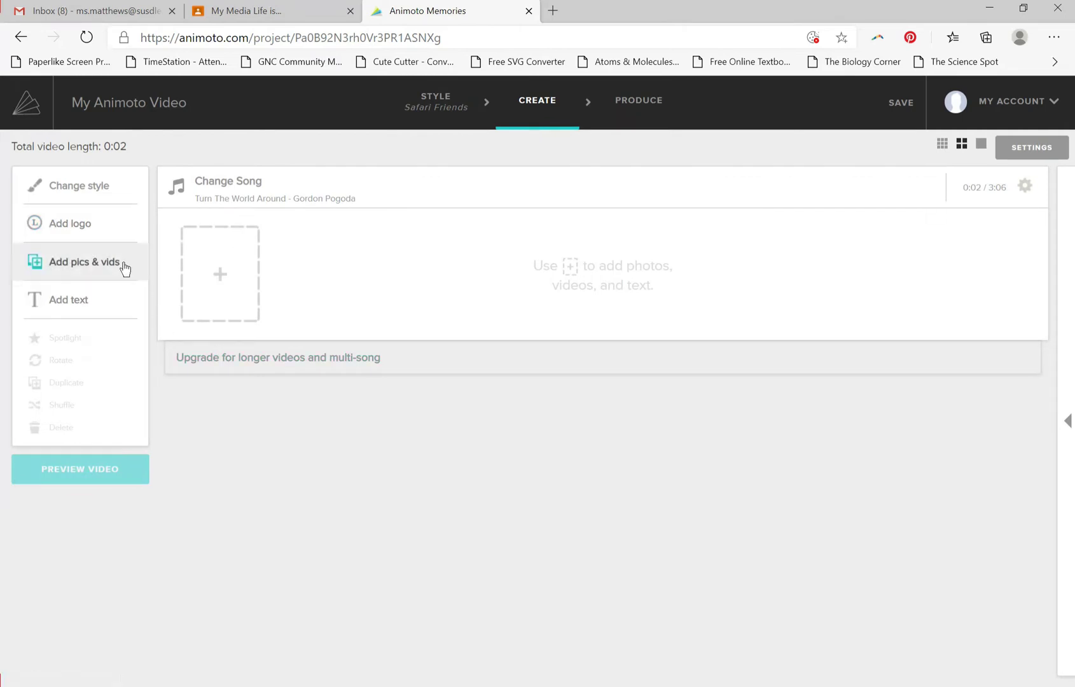
# Add a text slide titled "My Media Life is Like. . ." with the subtitle "A CIRCUS" and save it.
pyautogui.click(92, 310)
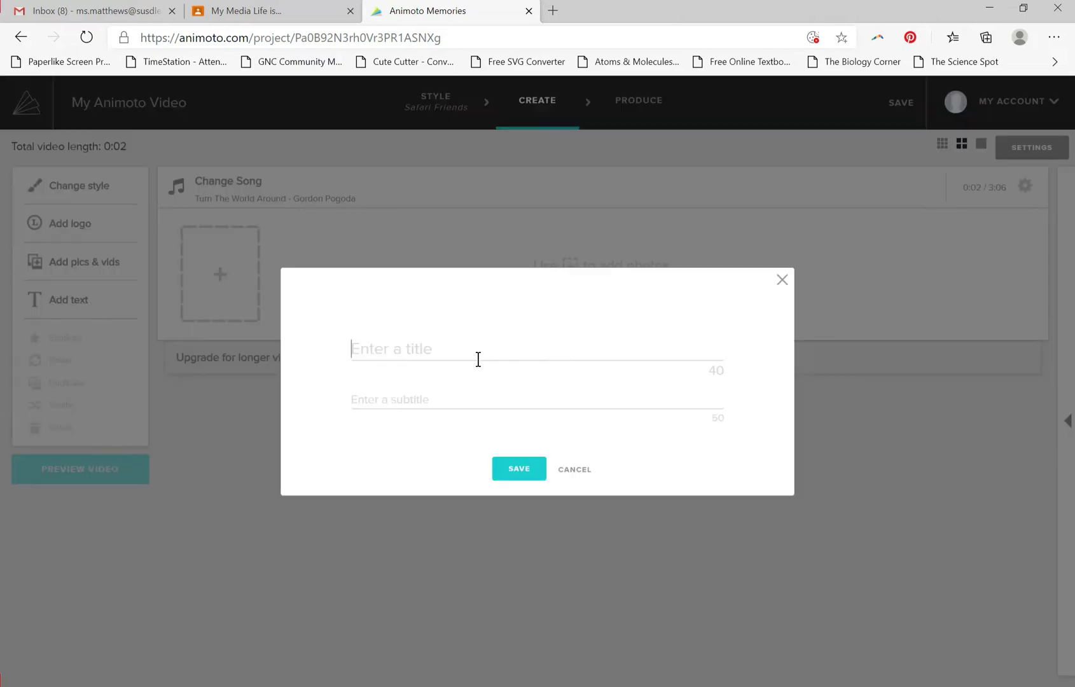
pyautogui.write('mY')
pyautogui.press('BackSpace')
pyautogui.write('MY M')
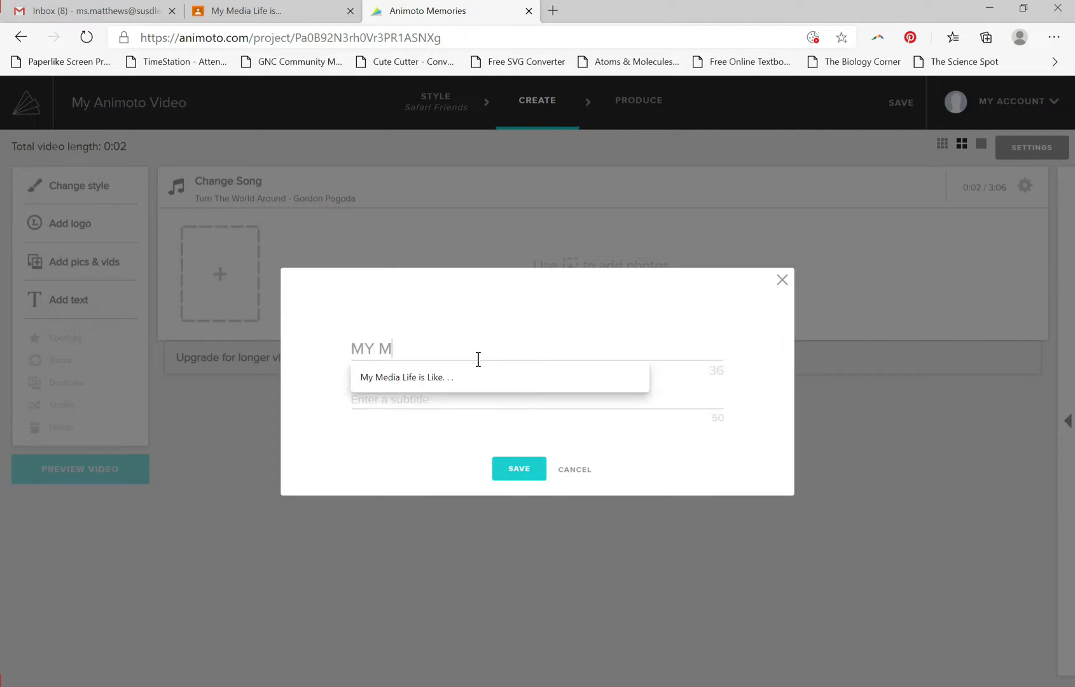
pyautogui.press('Down')
pyautogui.press('Return')
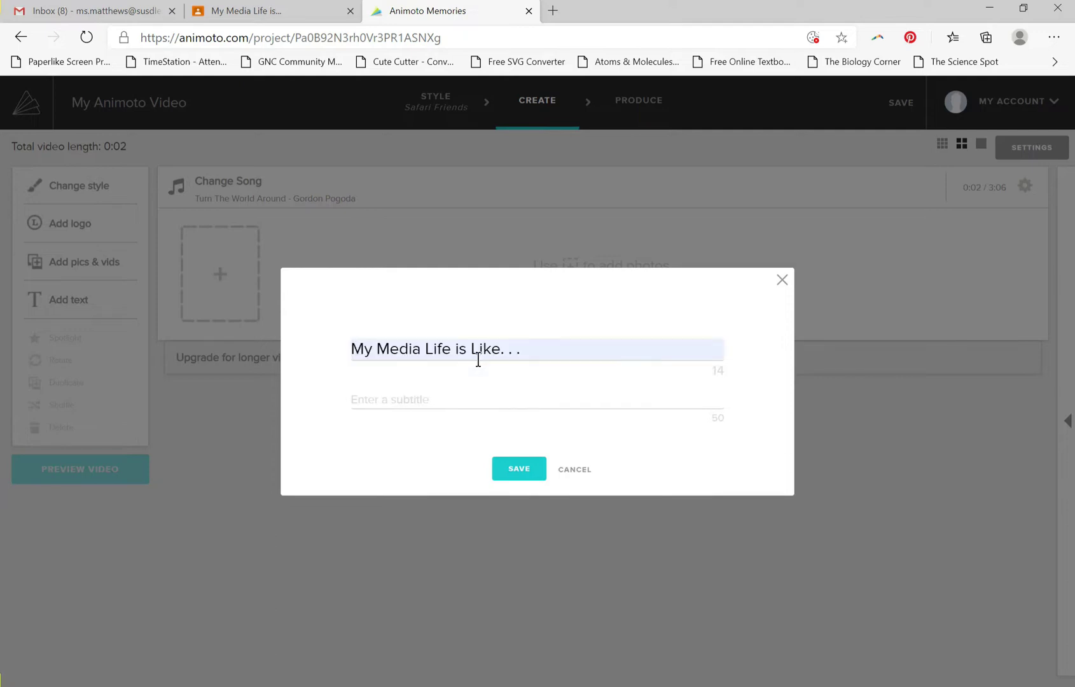
pyautogui.click(402, 400)
pyautogui.click(396, 424)
pyautogui.click(508, 472)
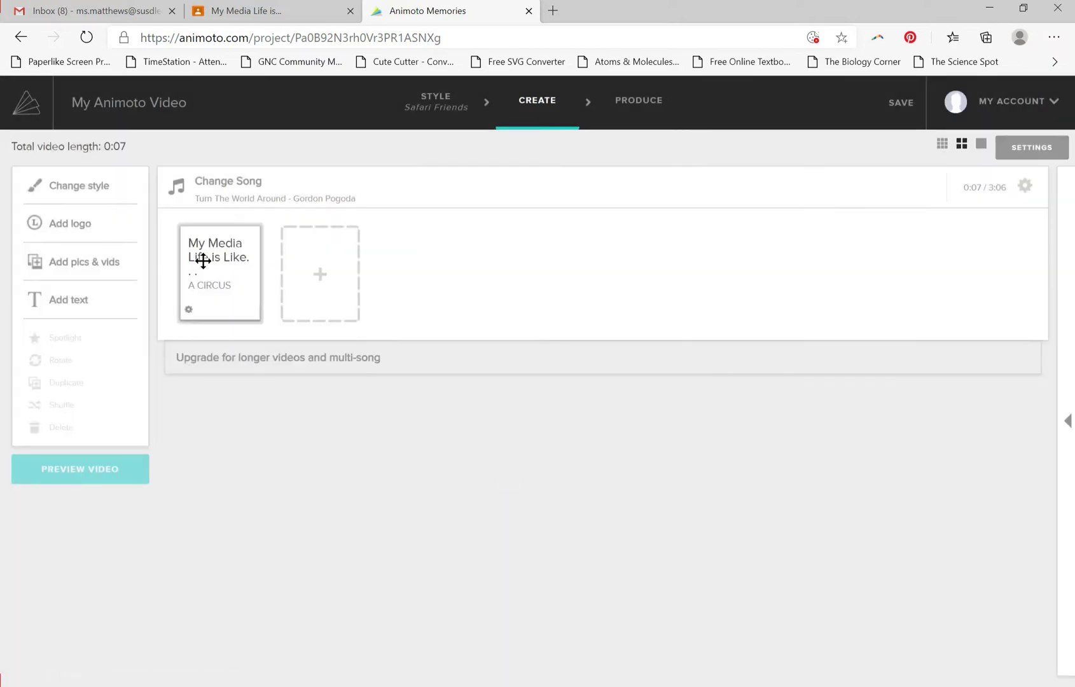
# Open the video's options for adding photos, and in a new browser tab search Google Images for CIRCUS.
pyautogui.click(230, 301)
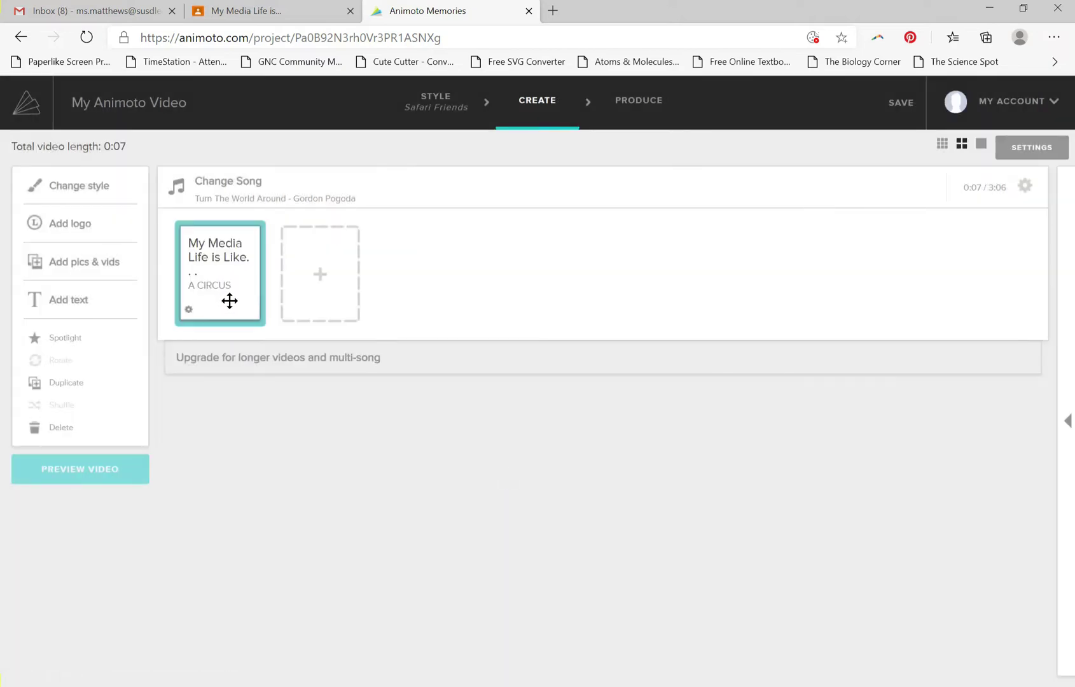
pyautogui.click(119, 275)
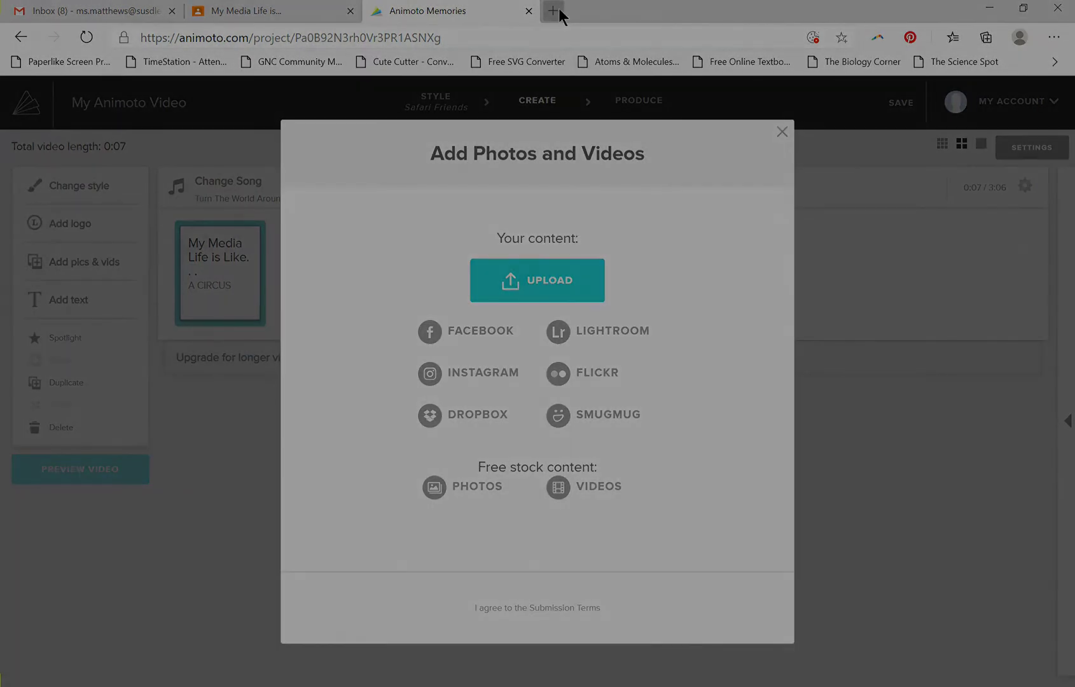
pyautogui.click(553, 11)
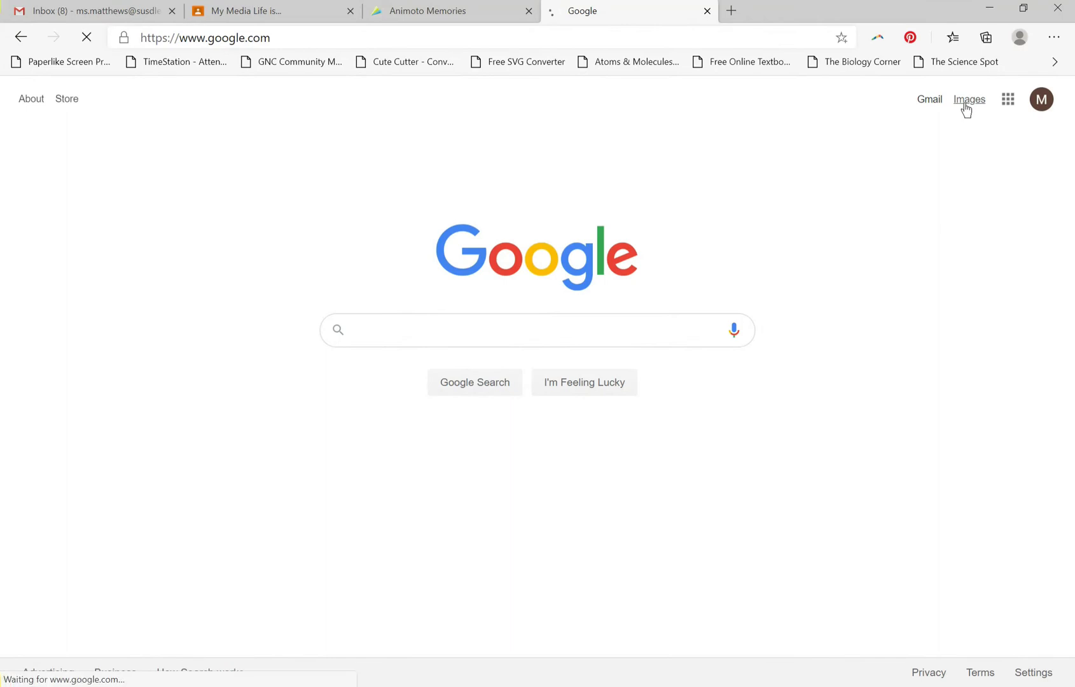
pyautogui.click(965, 106)
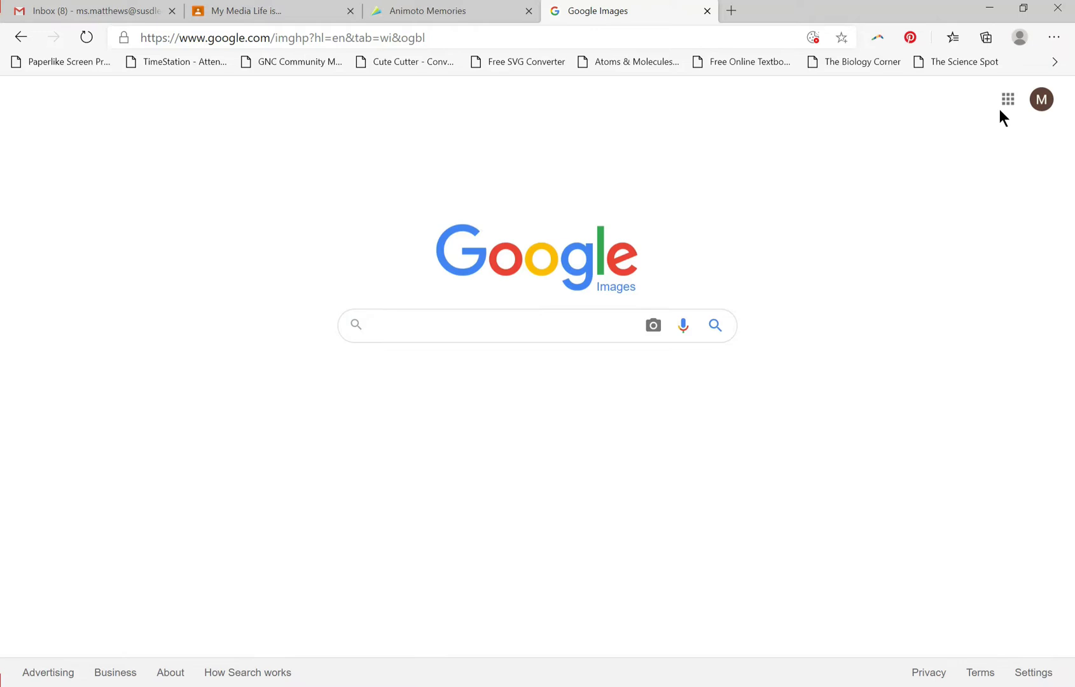
pyautogui.write('CIRC')
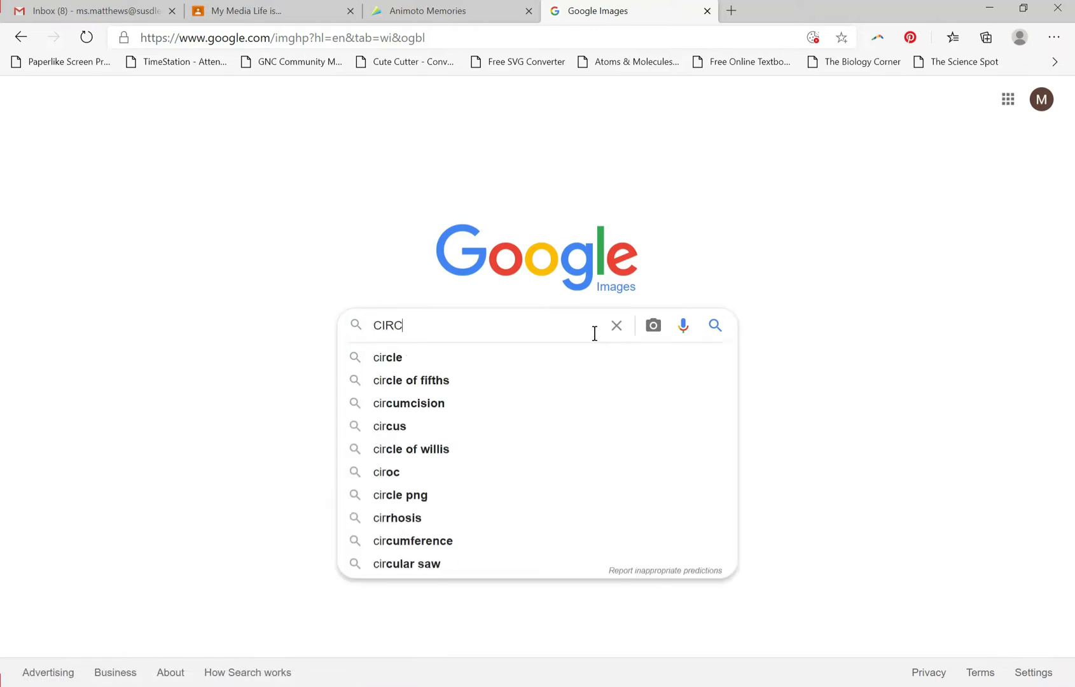
pyautogui.write('US')
pyautogui.press('Return')
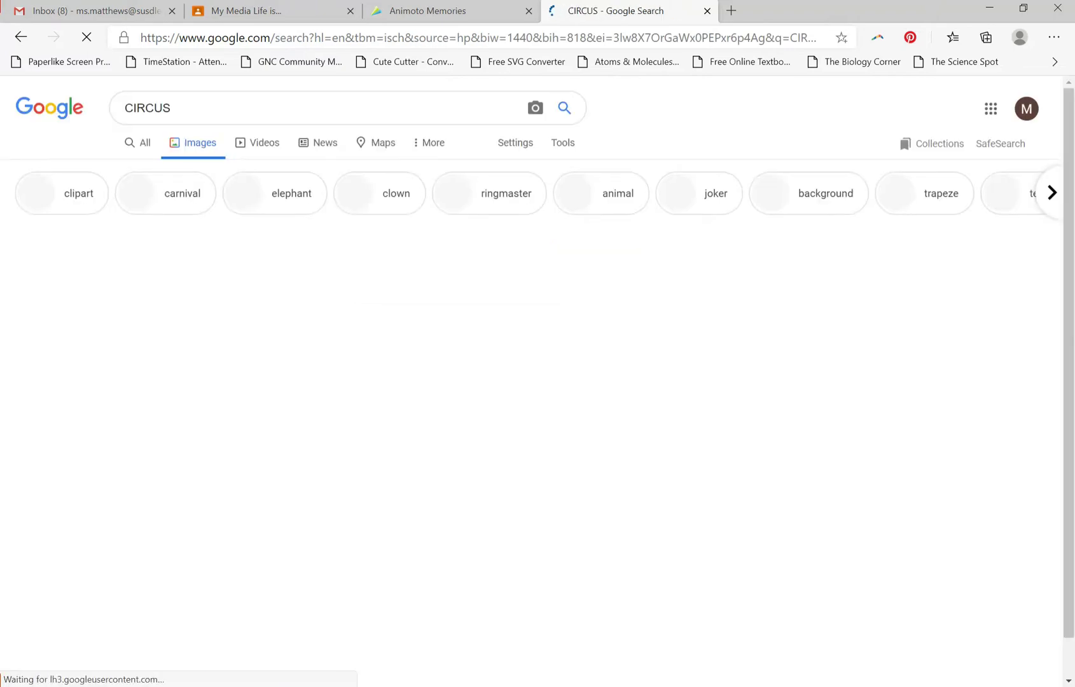
# Filter the image results to clipart with a transparent background and open the red-and-cream striped tent with the blue spire.
pyautogui.click(77, 207)
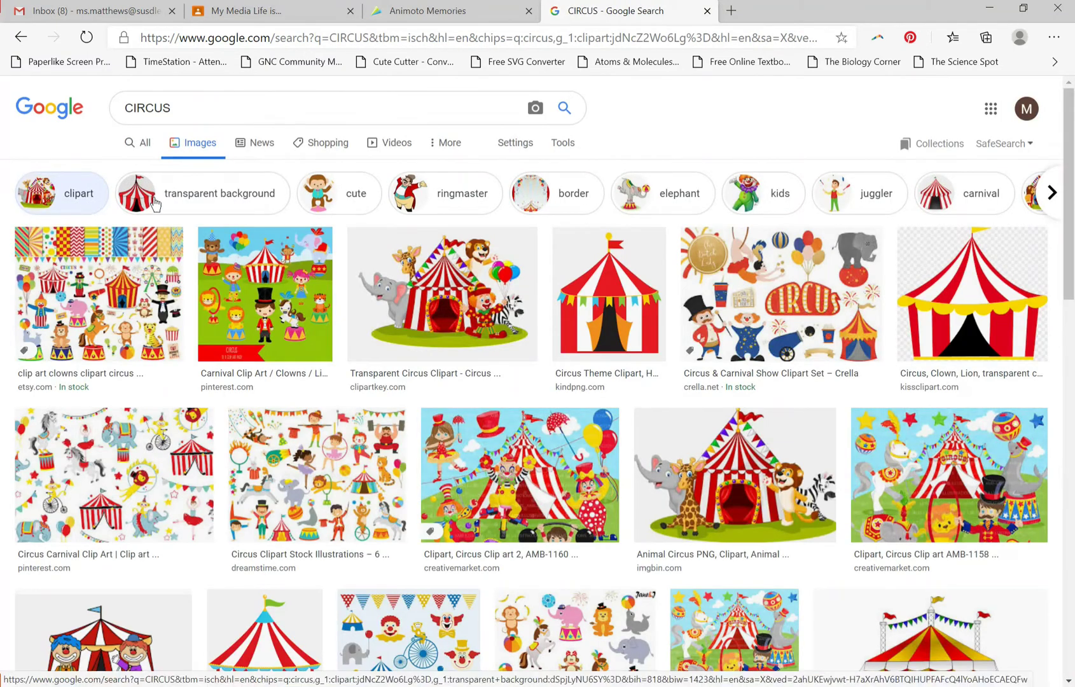
pyautogui.click(155, 204)
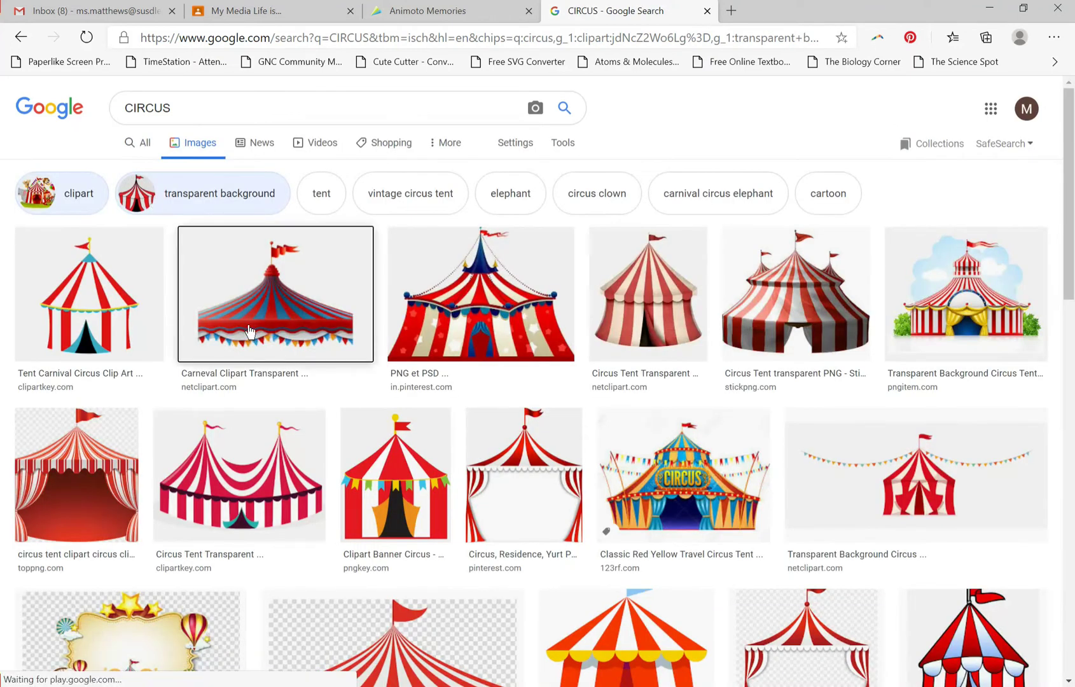
pyautogui.click(249, 332)
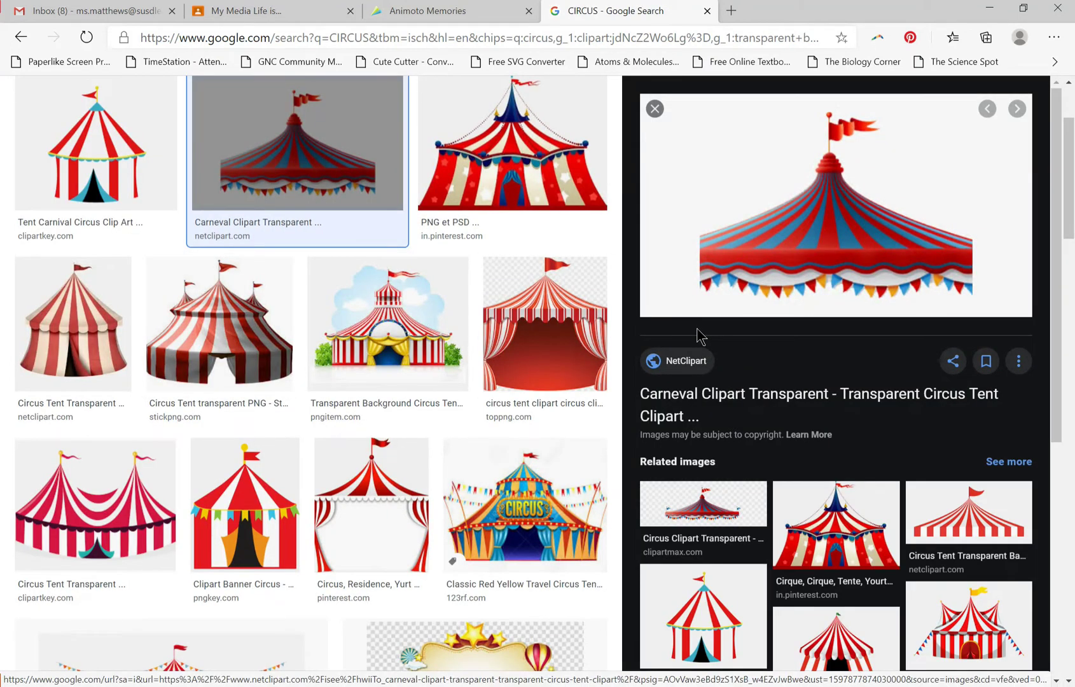
pyautogui.click(827, 512)
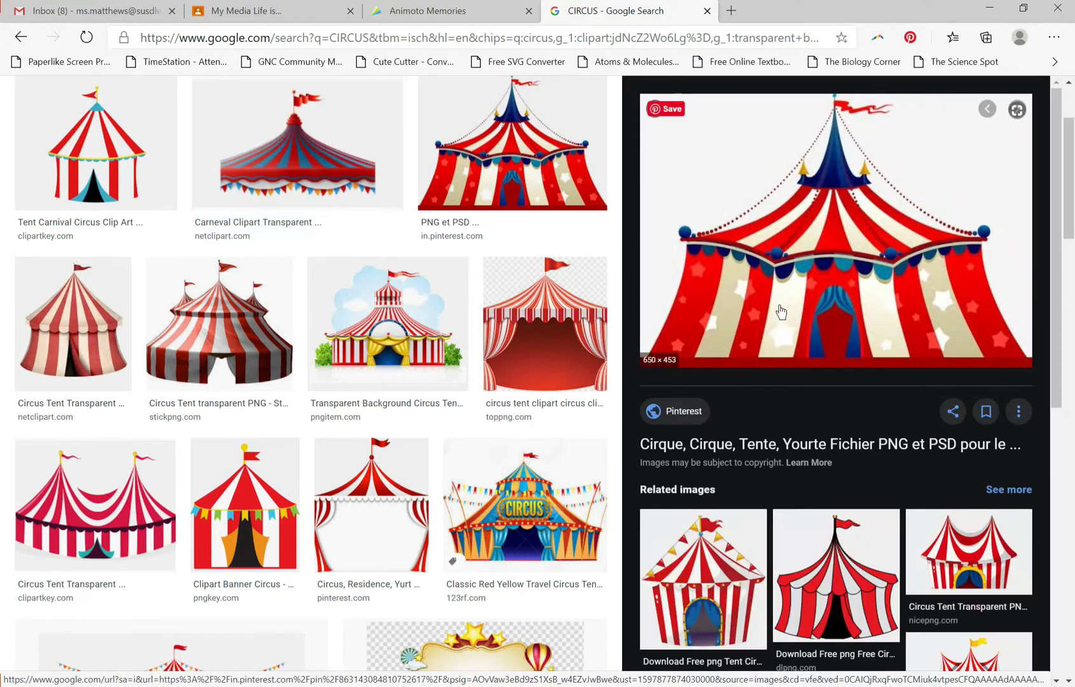
# Save the enlarged circus tent image to the Downloads folder as BIGTOP.jpg.
pyautogui.rightClick(780, 309)
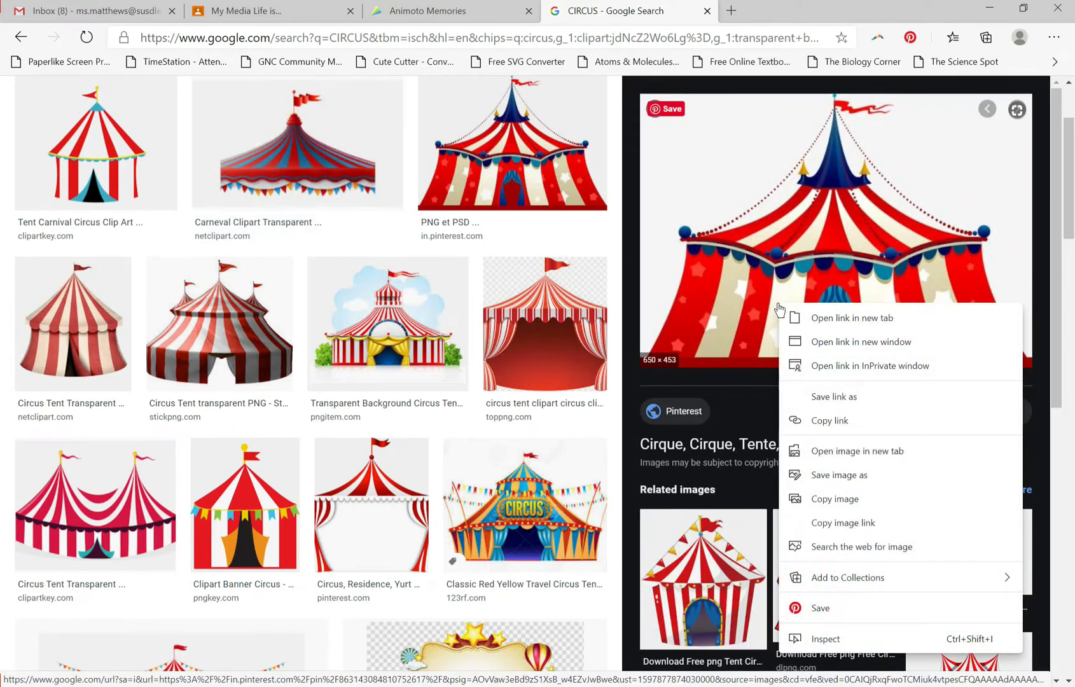
pyautogui.click(855, 475)
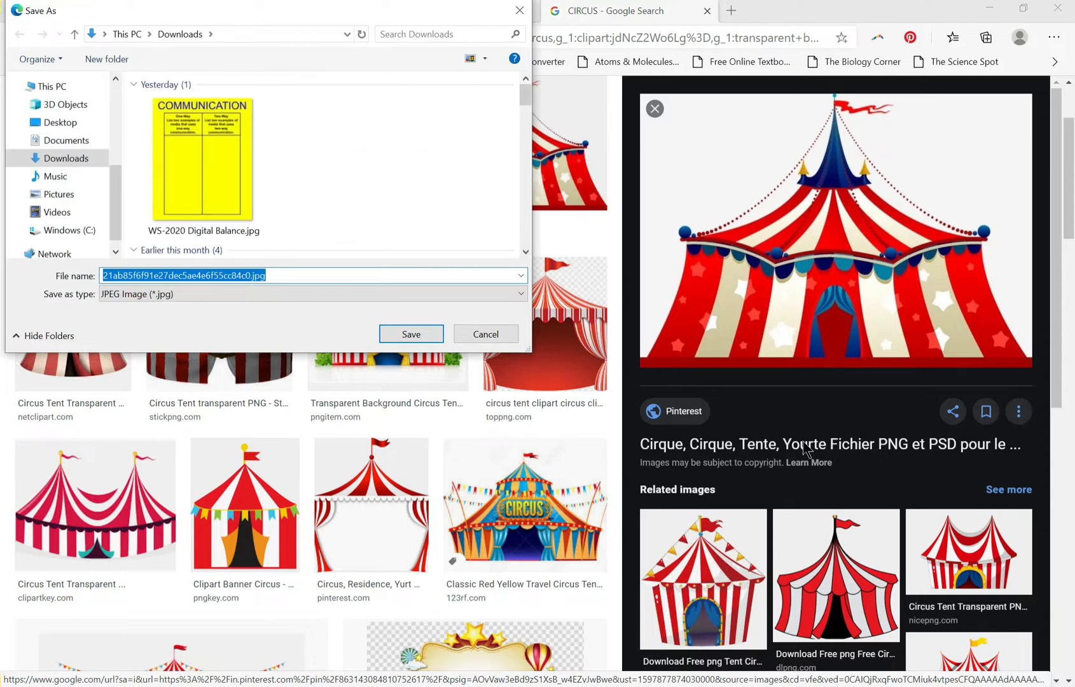
pyautogui.write('BIGTOP')
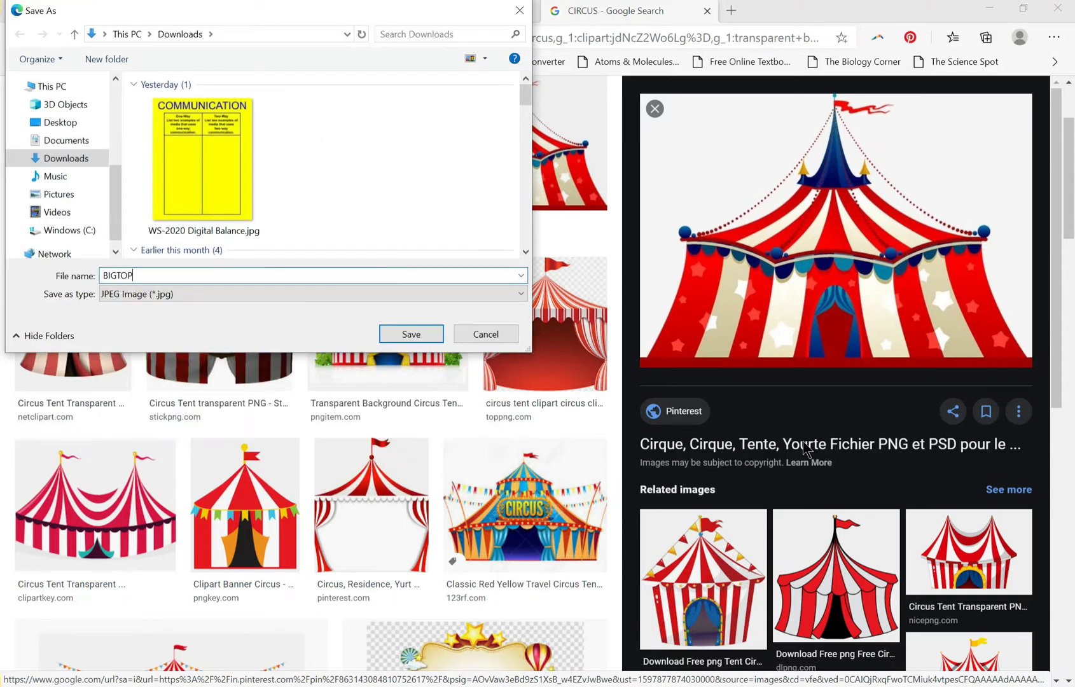
pyautogui.press('Return')
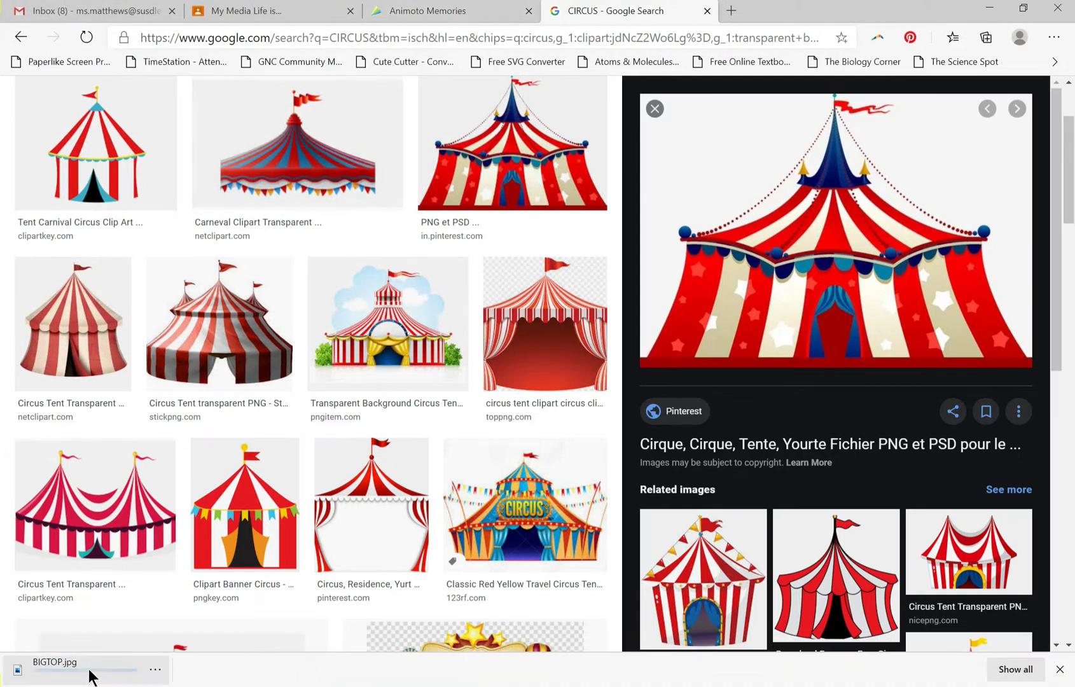
# Switch to Animoto, upload BIGTOP.jpg from Downloads into the video, preview it and continue editing.
pyautogui.click(459, 12)
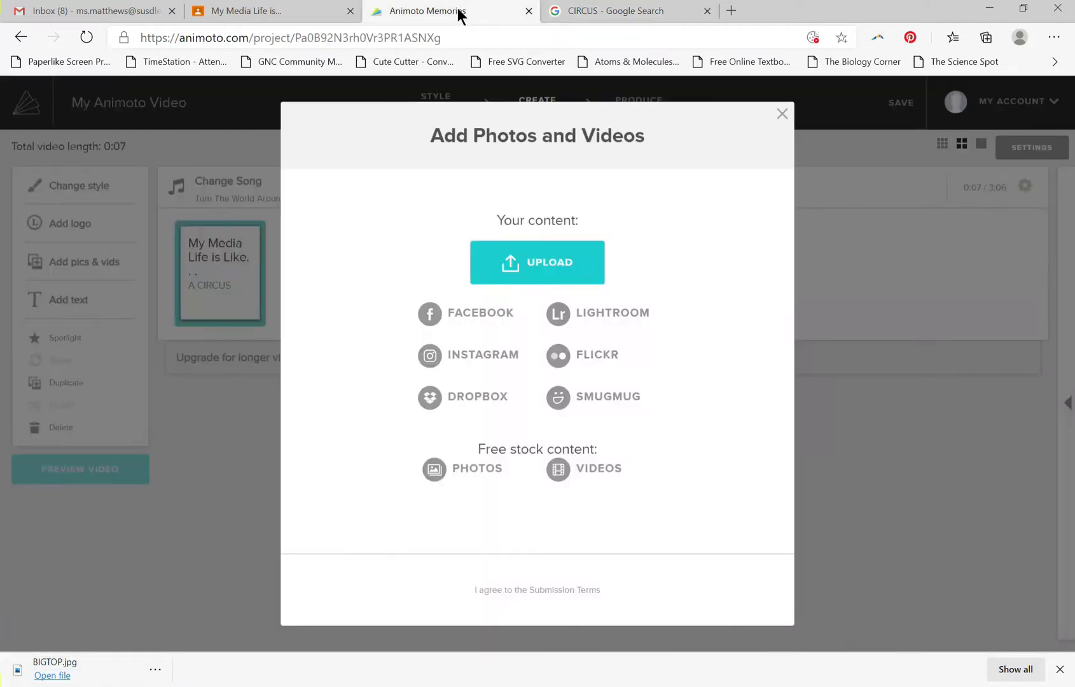
pyautogui.click(507, 267)
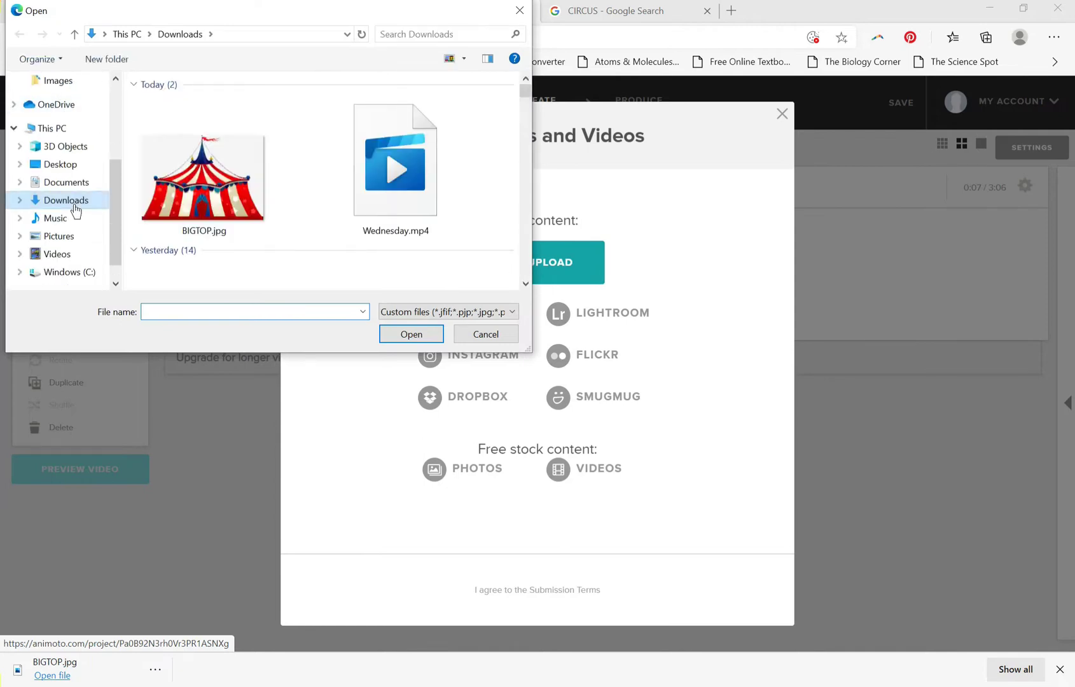
pyautogui.doubleClick(203, 178)
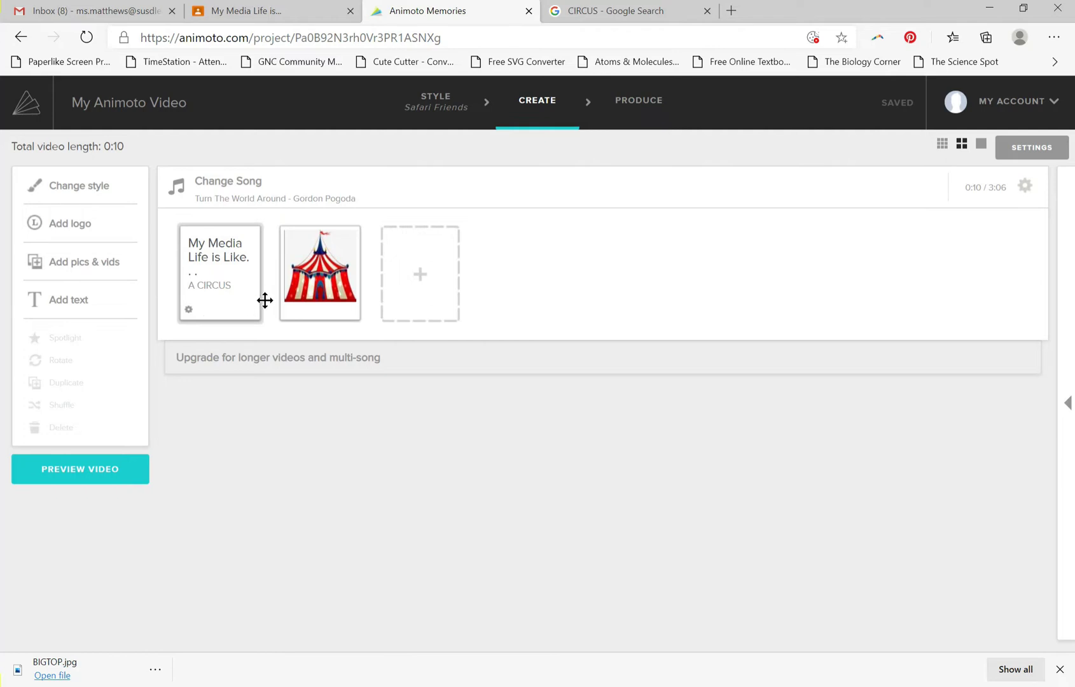
pyautogui.click(118, 471)
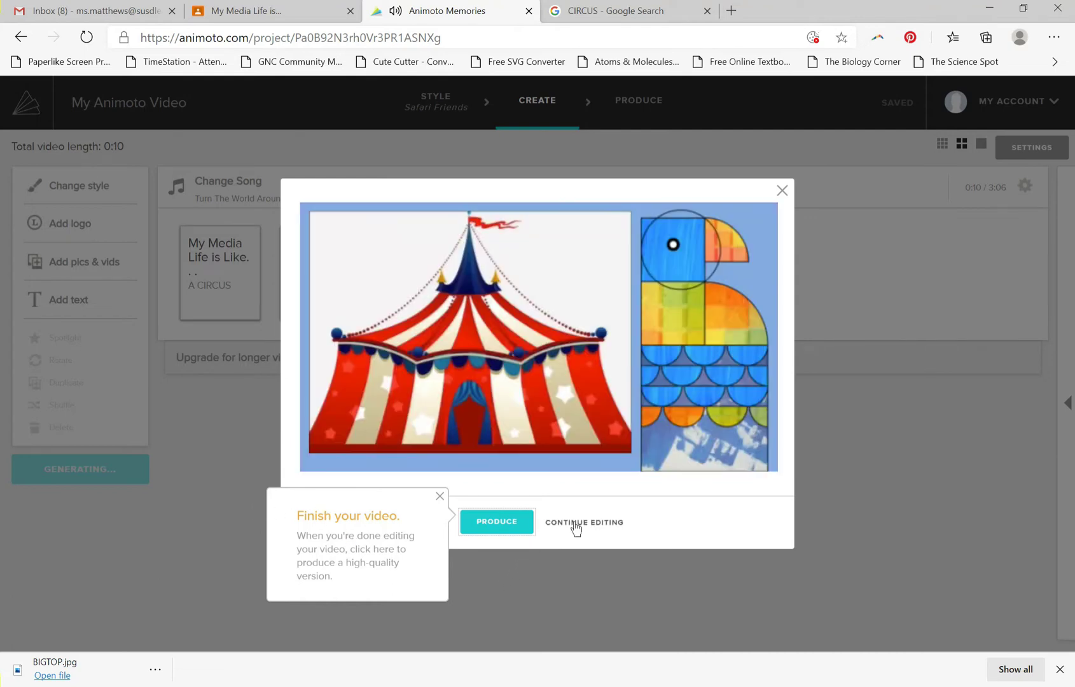
pyautogui.click(576, 525)
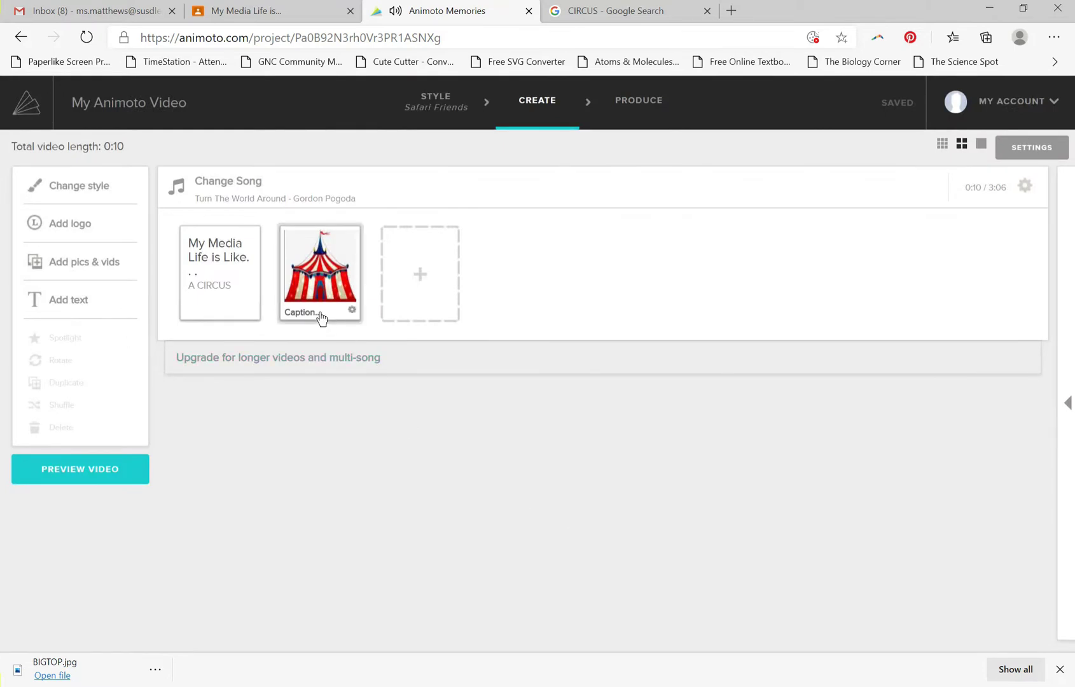
# Caption the circus tent picture "THE BIGTOP IS WHERE YOU'LL FIND ALL THE FUN!!" and save it.
pyautogui.click(320, 313)
pyautogui.click(397, 545)
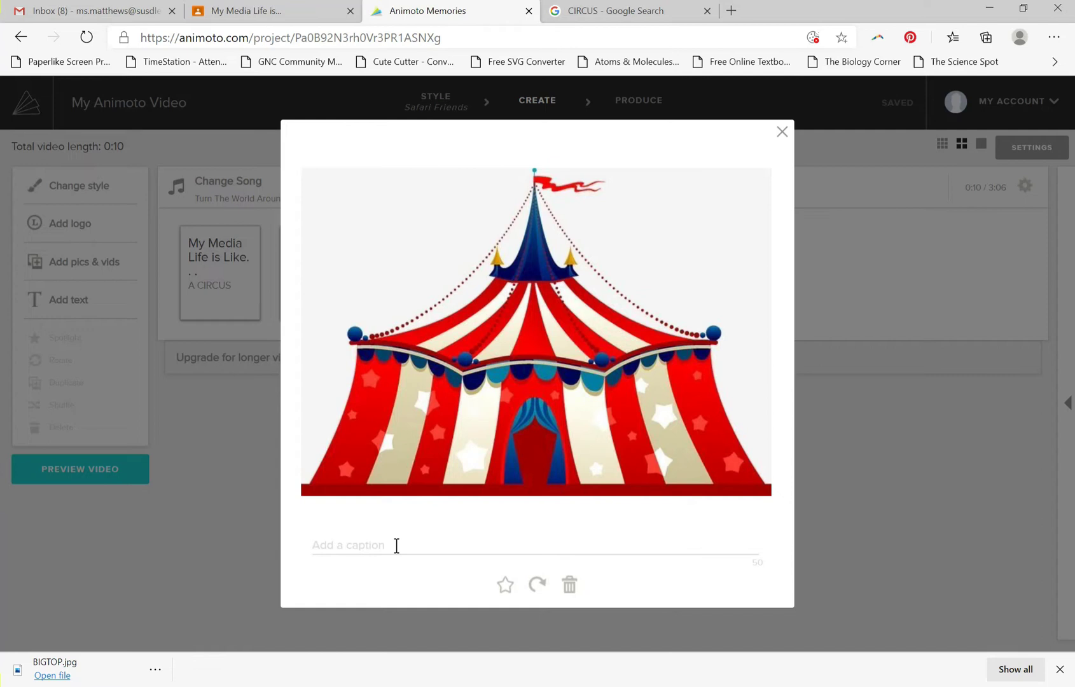
pyautogui.write('THE')
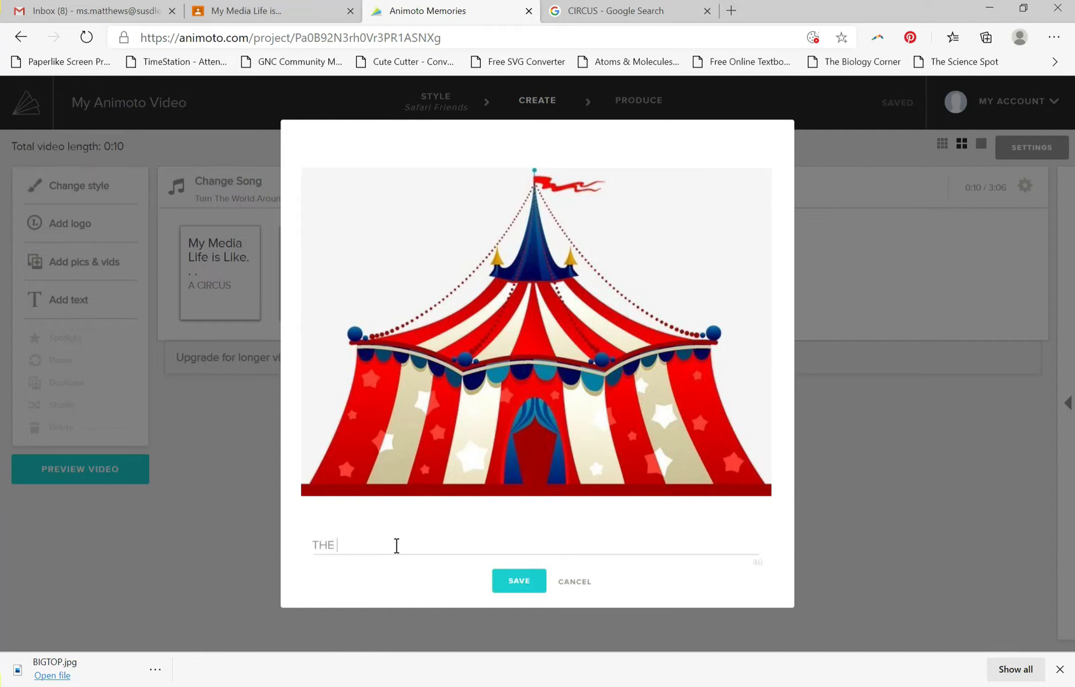
pyautogui.write(" BIGTOP IS WHERE YOU'LL FIND ALL T")
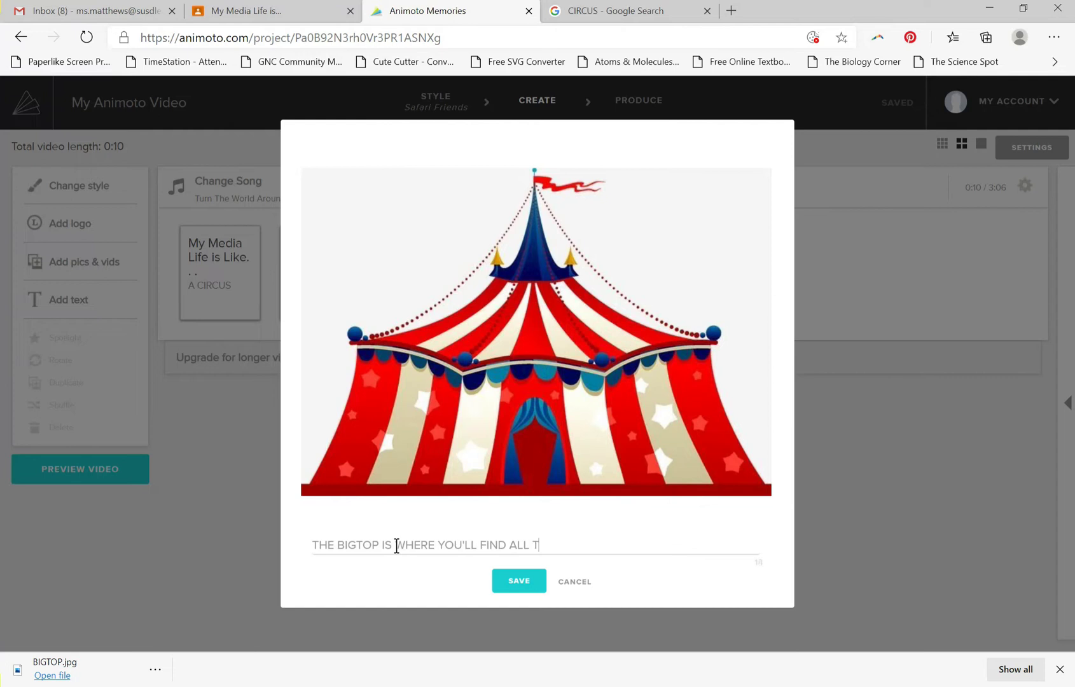
pyautogui.write('HE FUN AND')
pyautogui.press('BackSpace')
pyautogui.press('BackSpace')
pyautogui.press('BackSpace')
pyautogui.press('BackSpace')
pyautogui.press('BackSpace')
pyautogui.write('!!')
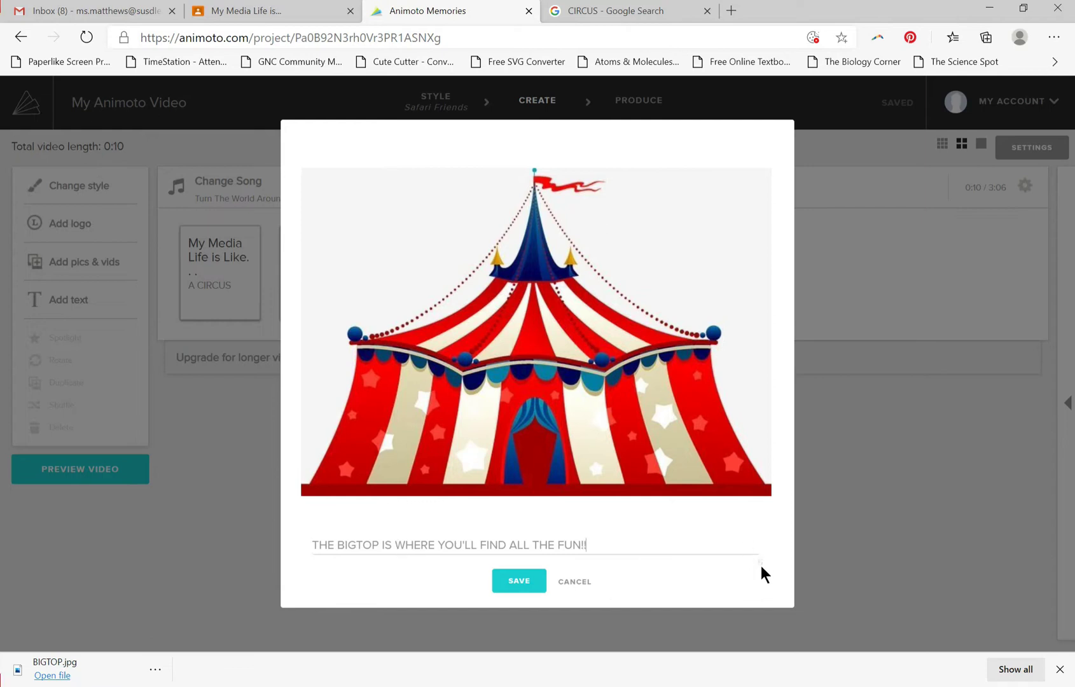
pyautogui.click(521, 582)
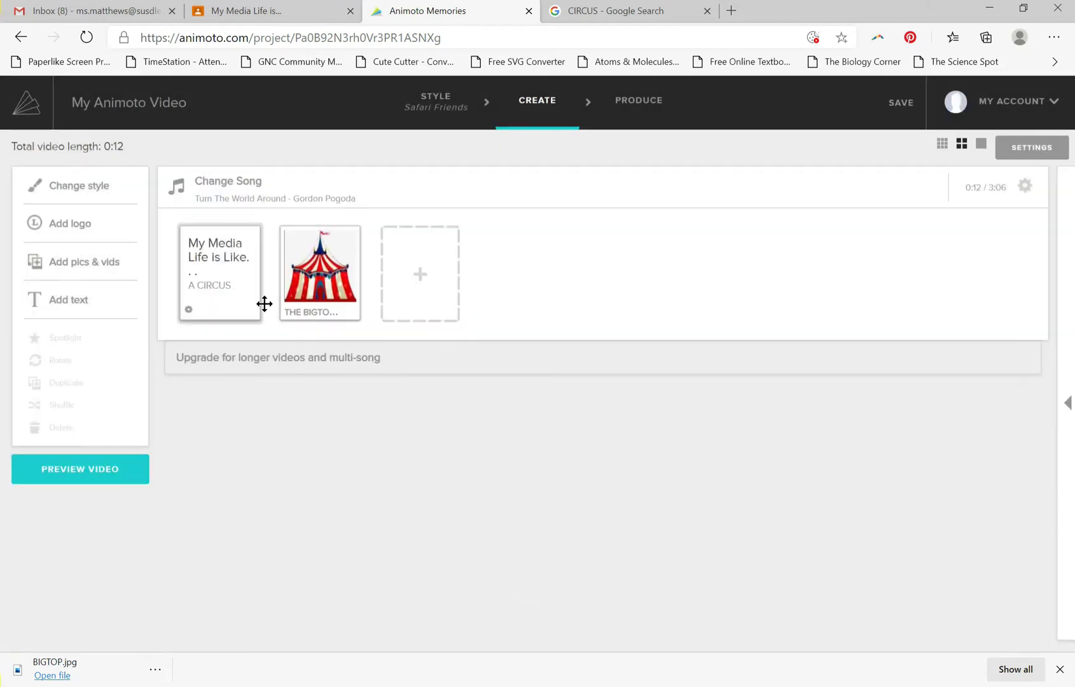
# Preview the video with the captioned picture, return to the editor and select the tent picture.
pyautogui.click(110, 470)
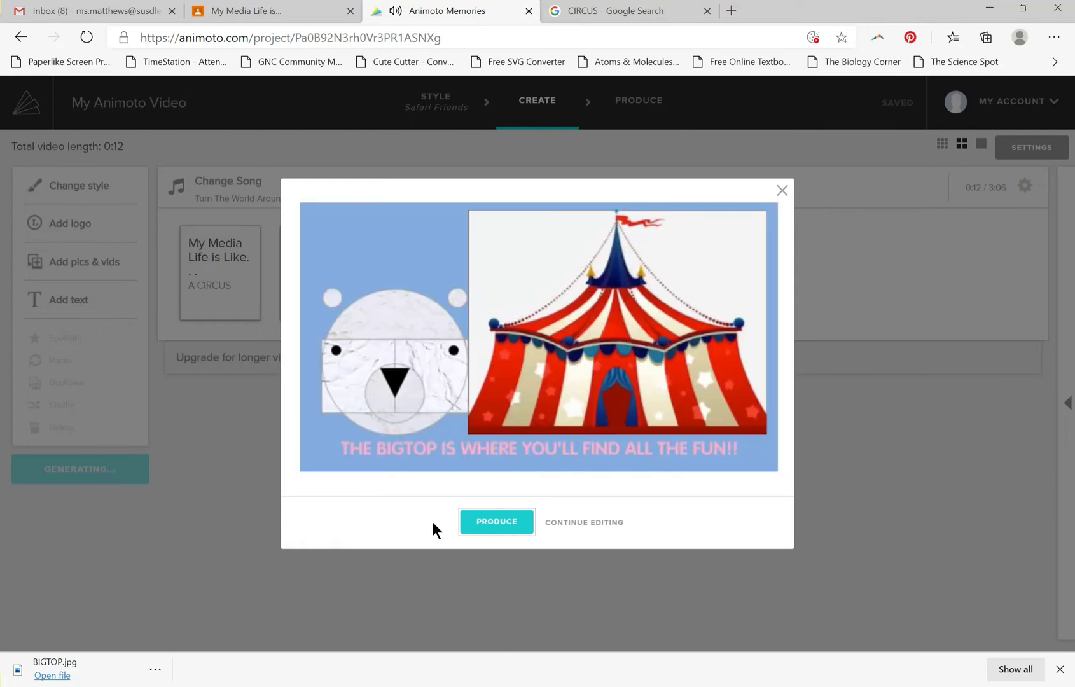
pyautogui.moveTo(730, 340)
pyautogui.click(782, 192)
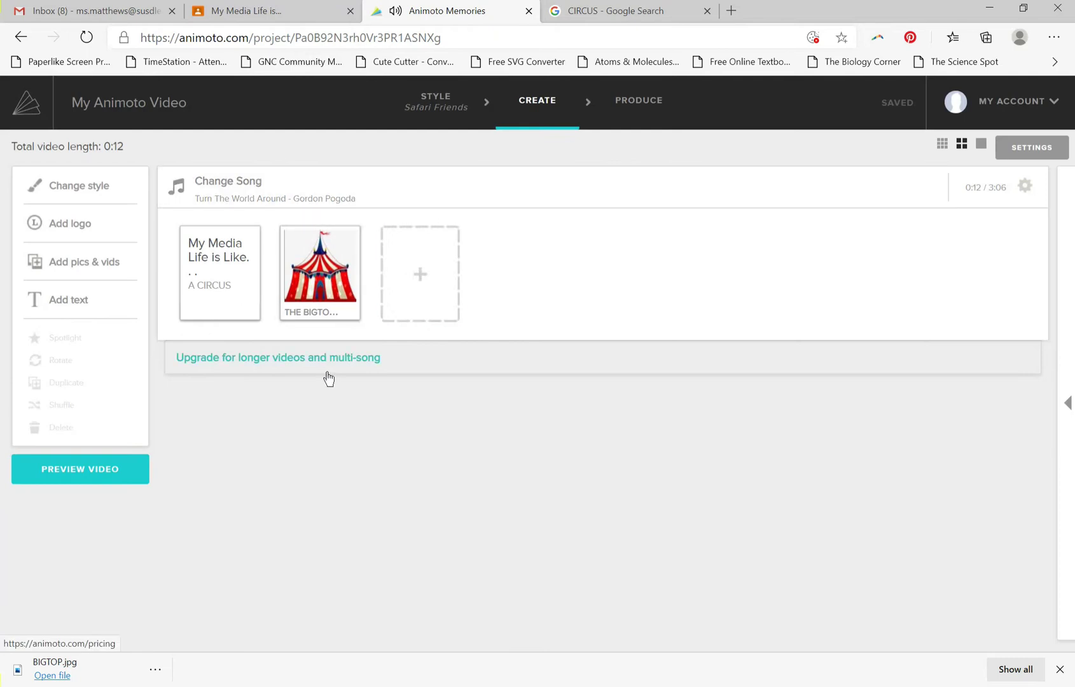
pyautogui.click(310, 292)
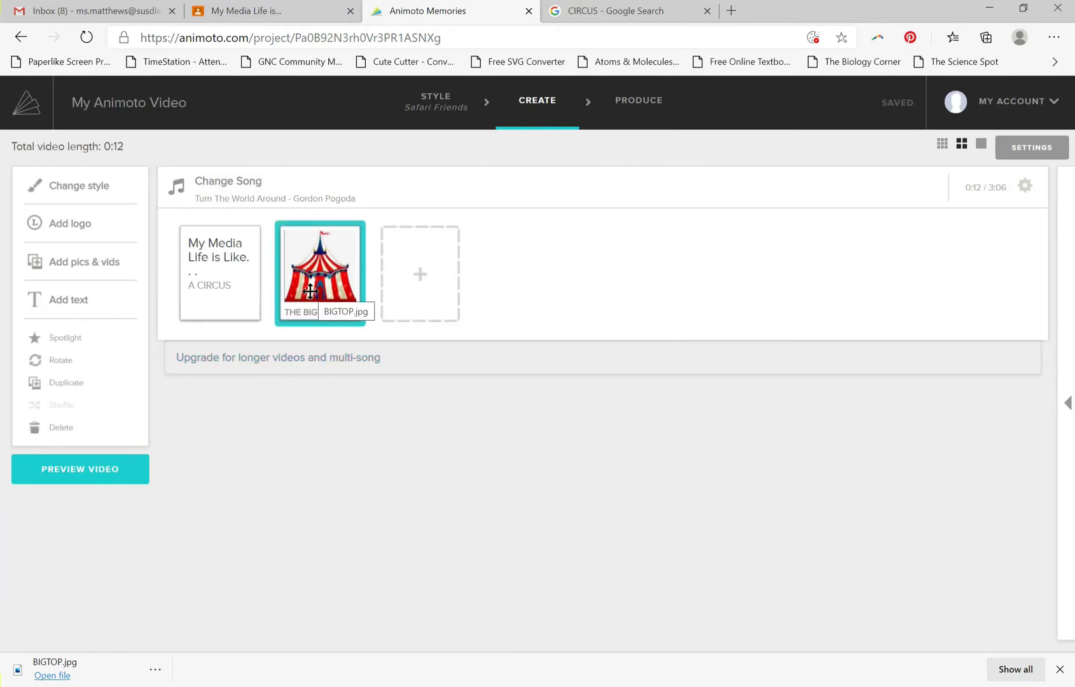
# Open the dialog for adding another picture to the video, switch to the Google image search and search for "firebreather".
pyautogui.click(417, 273)
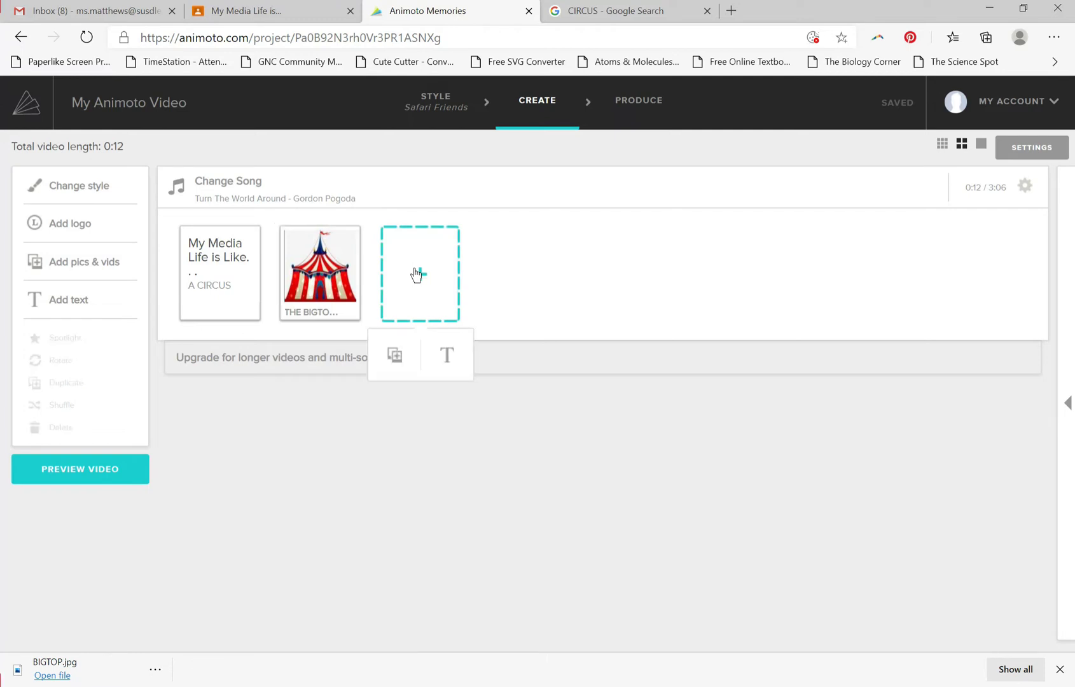
pyautogui.click(393, 367)
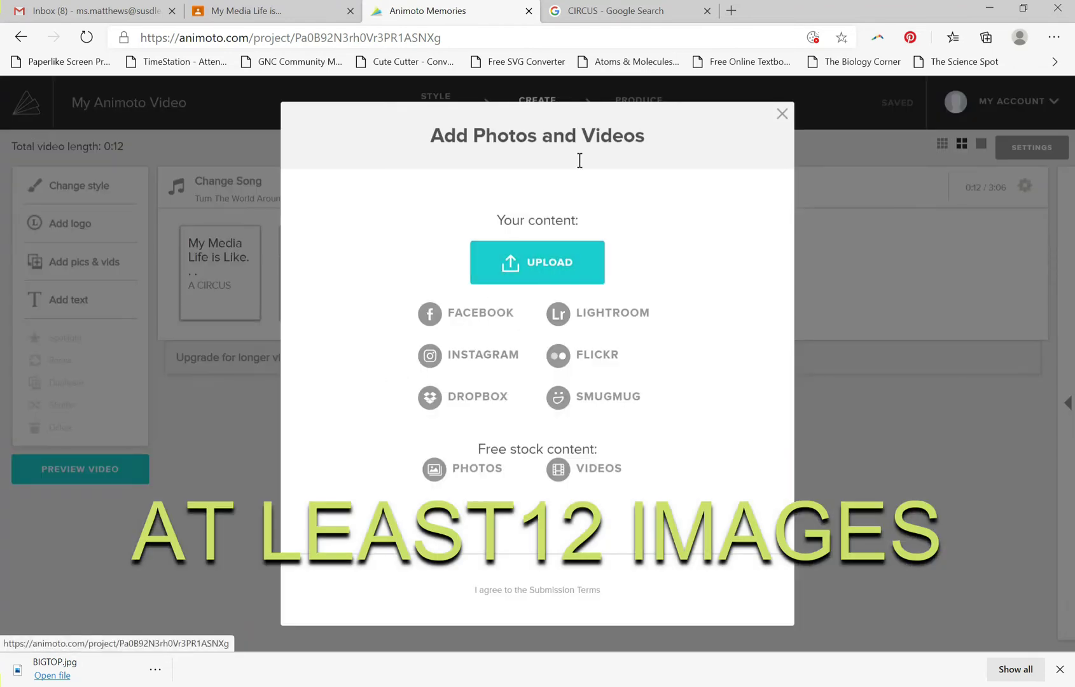
pyautogui.click(639, 13)
pyautogui.scroll(3, 628, 175)
pyautogui.click(653, 262)
pyautogui.moveTo(207, 113); pyautogui.dragTo(72, 121)
pyautogui.write('FIRE')
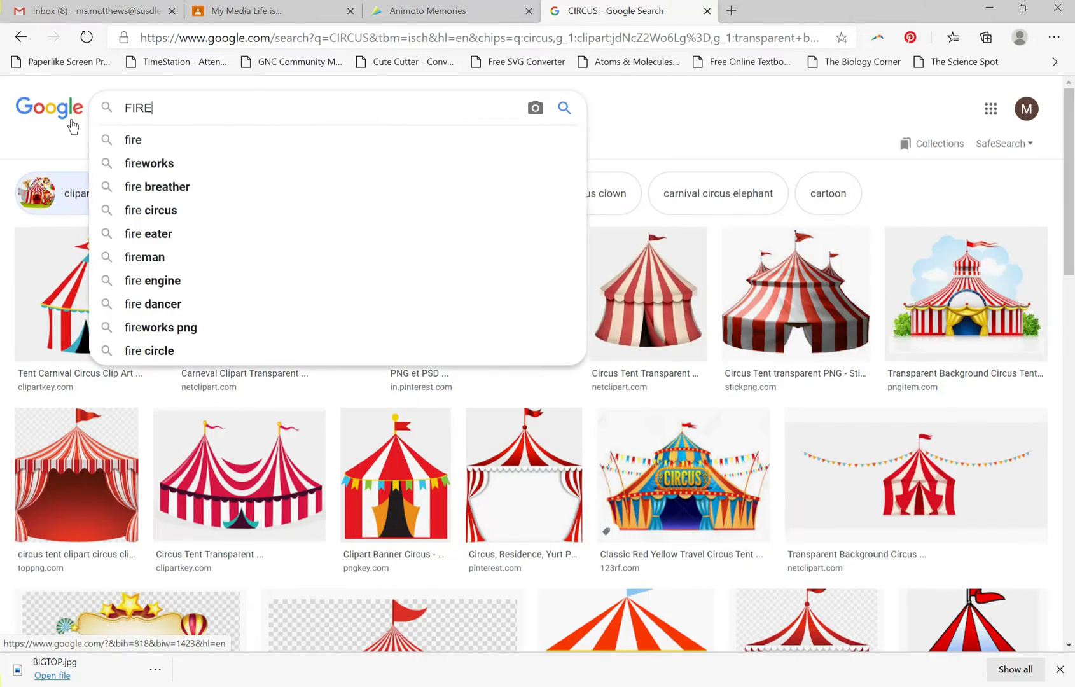
pyautogui.write(' B')
pyautogui.press('Down')
pyautogui.press('Return')
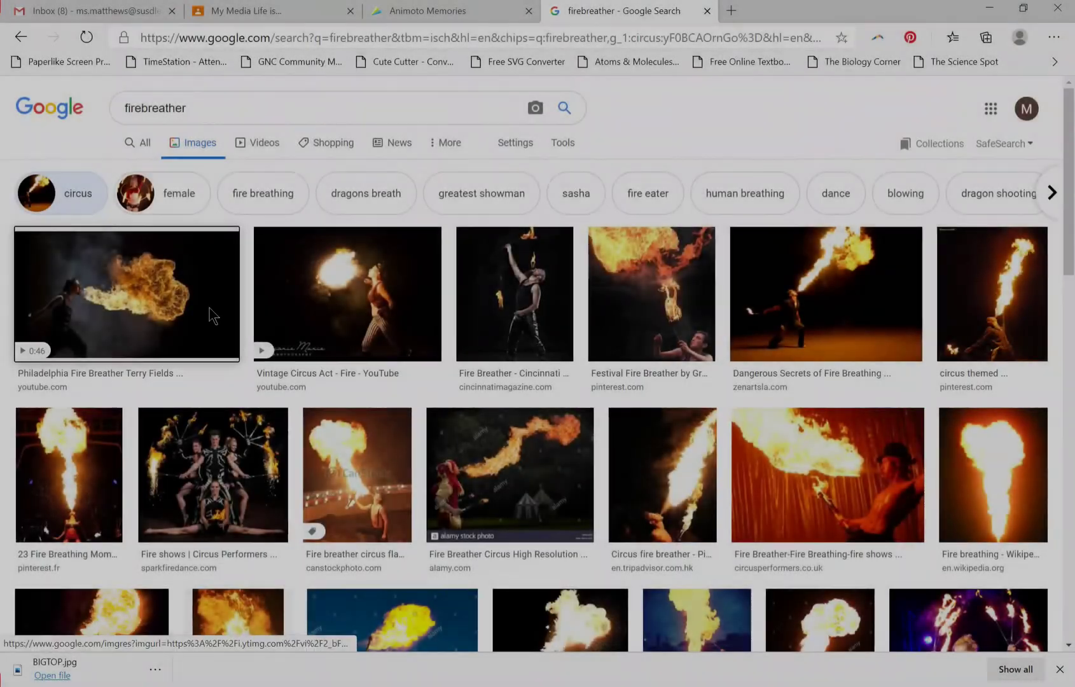
# Save the enlarged first fire breather image to the Downloads folder as FIRE BREATHER.jpg.
pyautogui.click(191, 305)
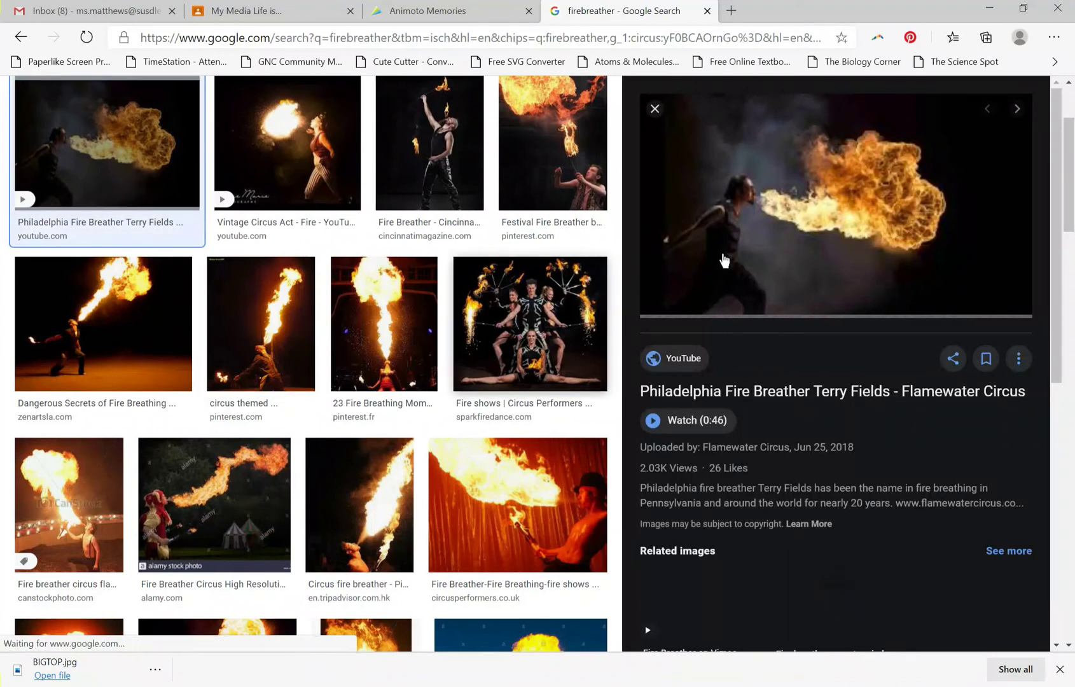
pyautogui.rightClick(750, 238)
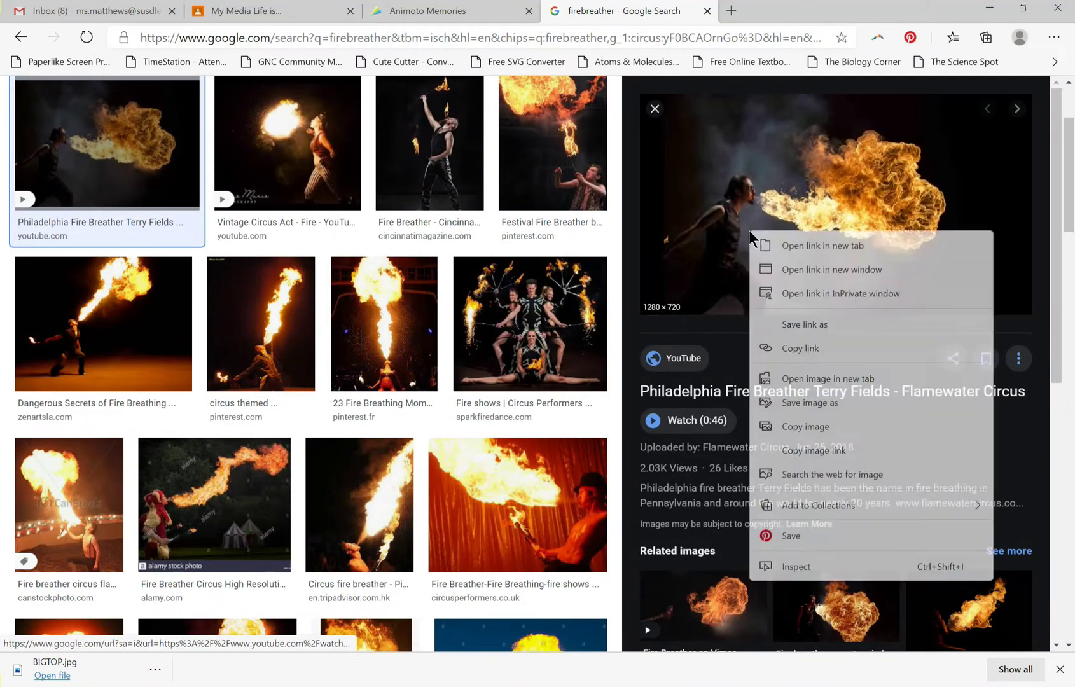
pyautogui.click(811, 412)
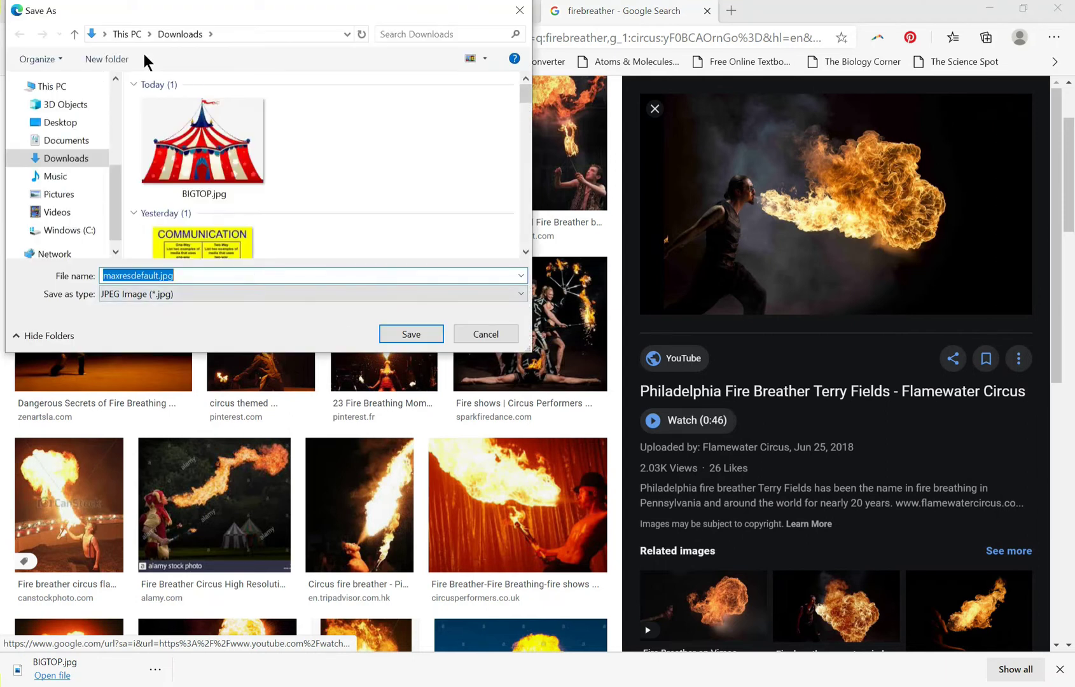
pyautogui.write('F')
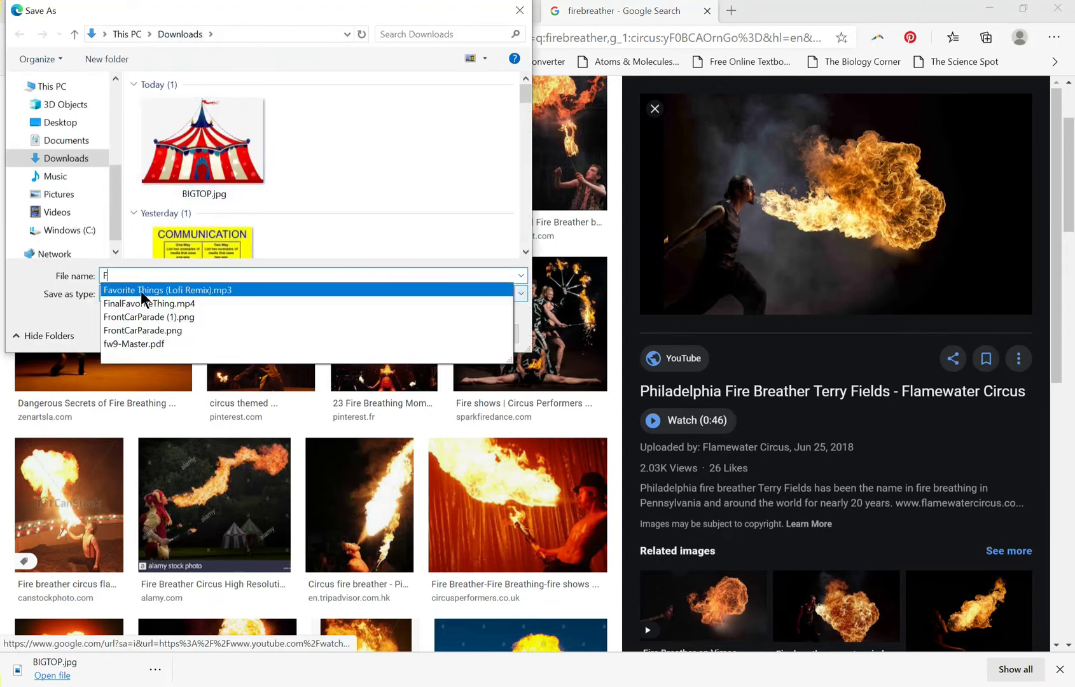
pyautogui.write('IRE BREATHER')
pyautogui.press('Return')
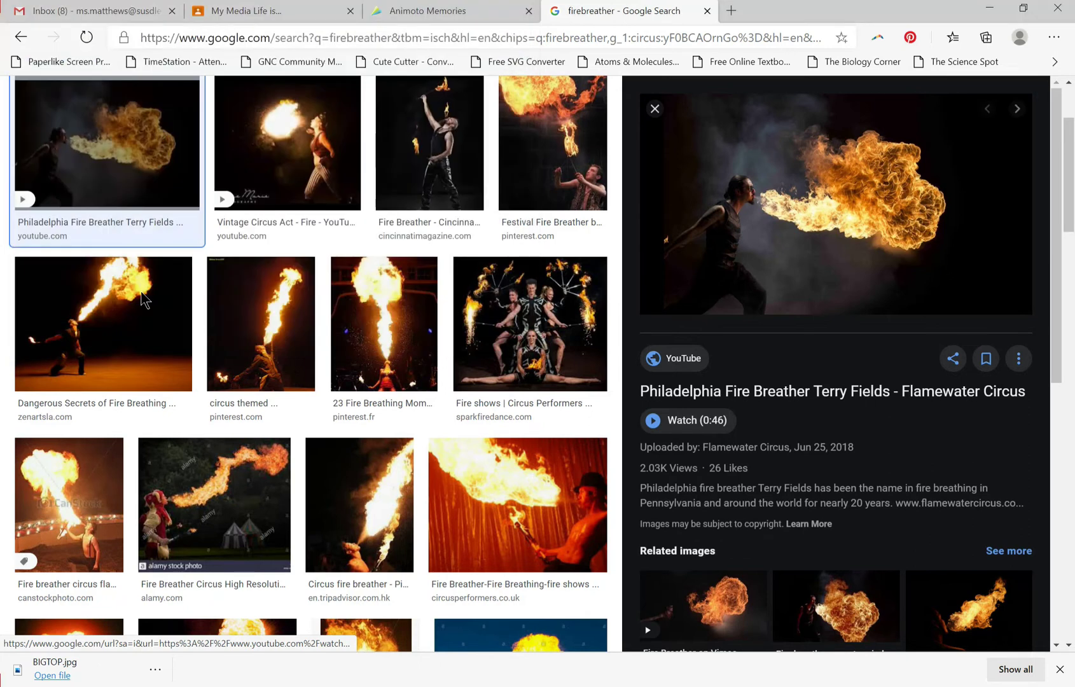
# Switch to Animoto and upload FIRE BREATHER.jpg from Downloads into the video.
pyautogui.click(391, 18)
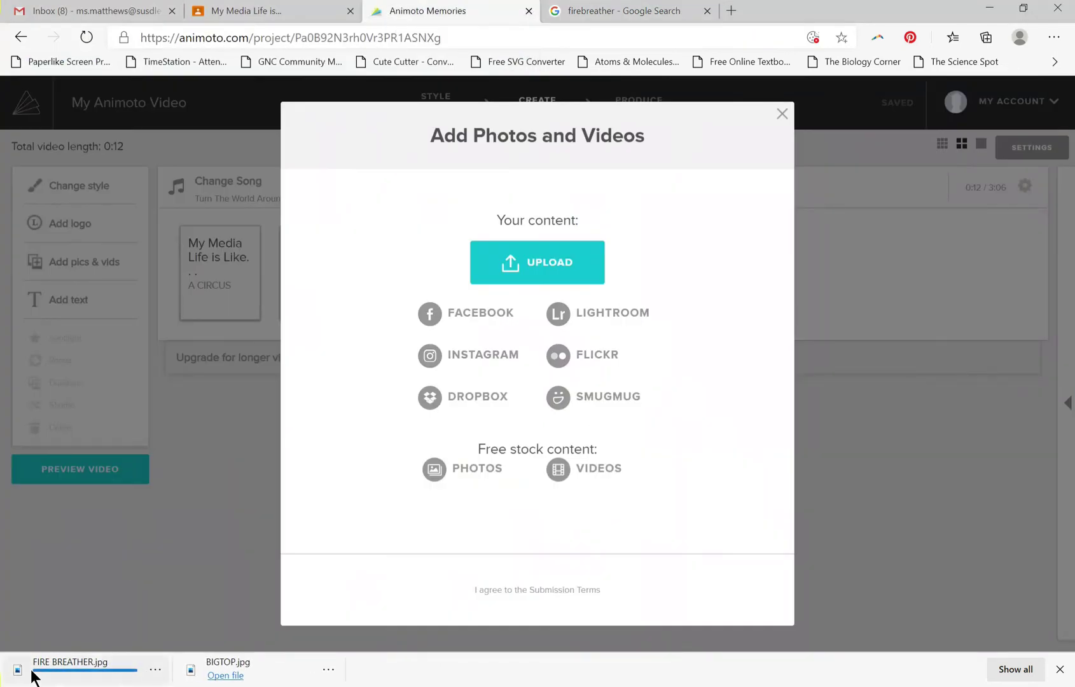
pyautogui.click(494, 260)
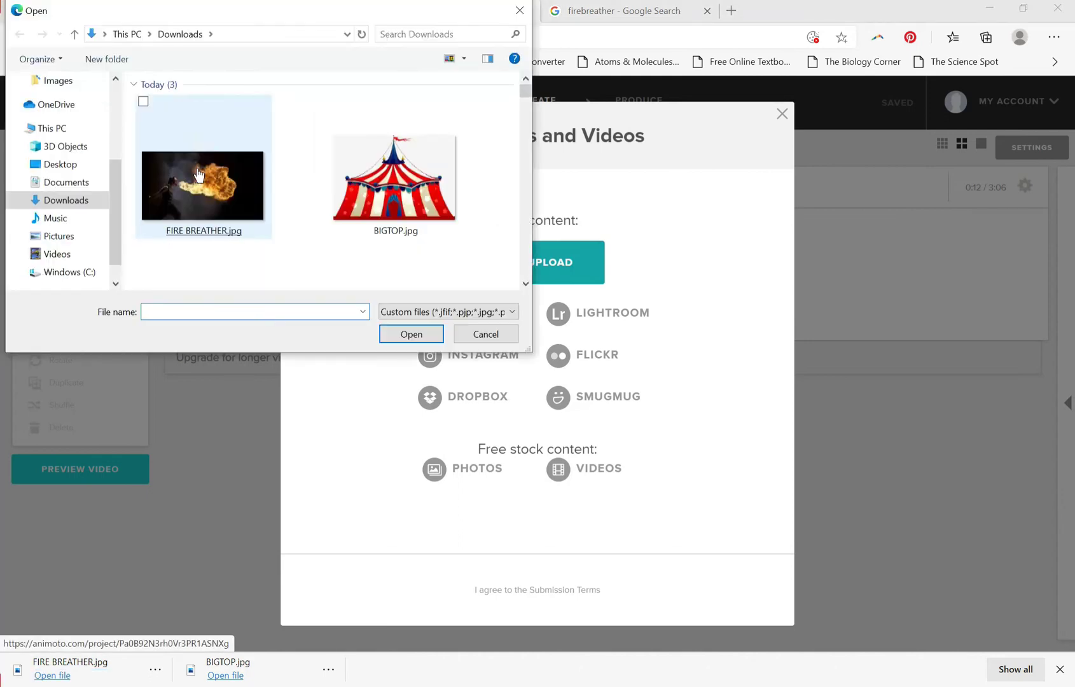
pyautogui.doubleClick(190, 173)
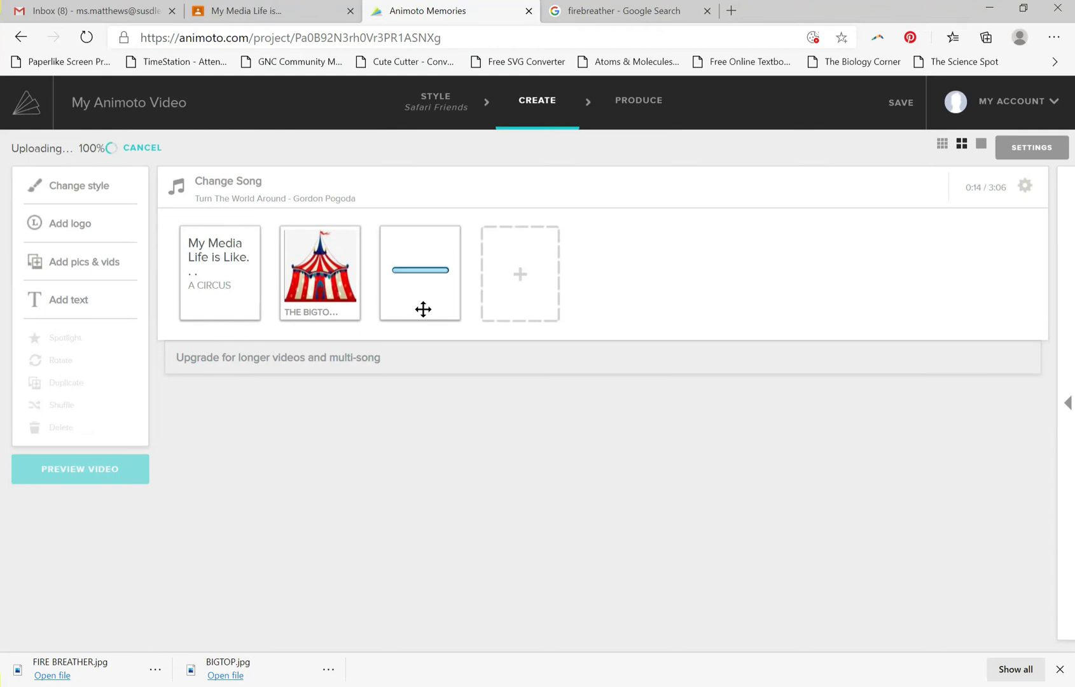
# Caption the fire breather picture "SOMETHING IS ALWAYS ON FIRE" and save it.
pyautogui.click(423, 309)
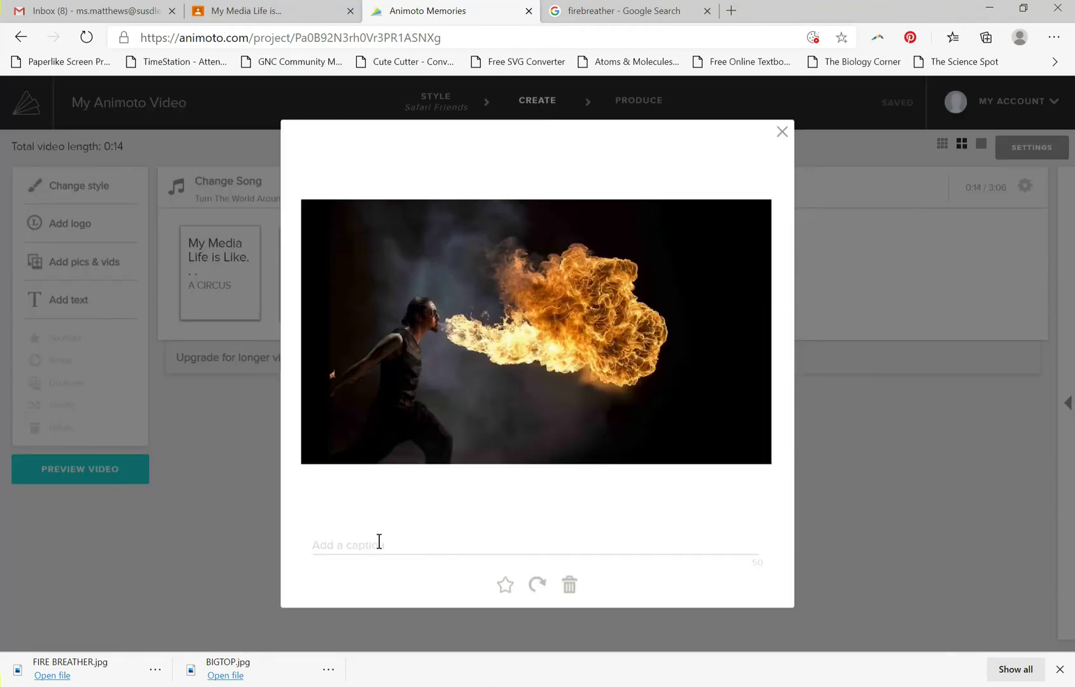
pyautogui.click(381, 542)
pyautogui.write('SOME')
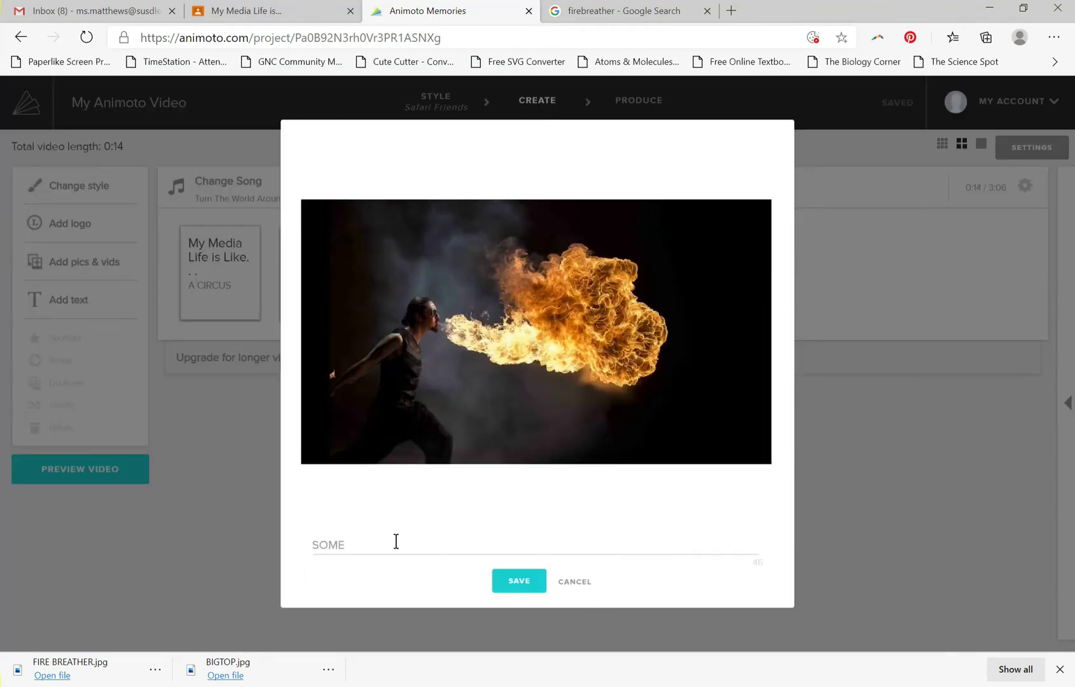
pyautogui.write('THING')
pyautogui.write(' ALWA')
pyautogui.write('IS ')
pyautogui.write('FIRE')
pyautogui.click(517, 585)
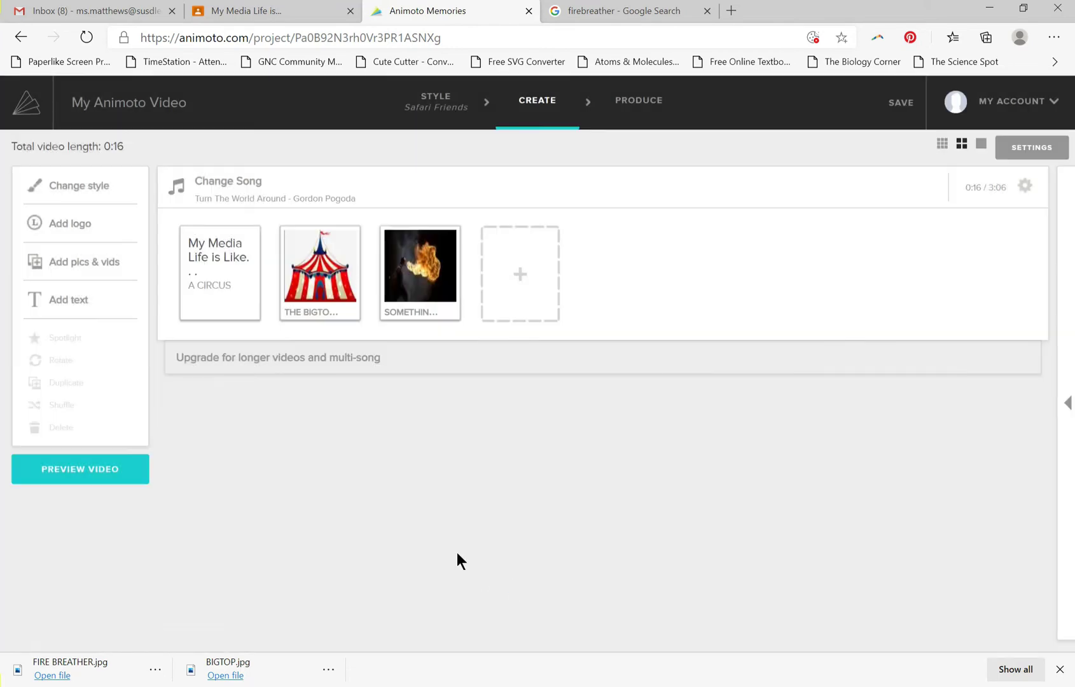
# Preview the video with the new picture, and check the fire breather picture and its caption at full size.
pyautogui.click(104, 479)
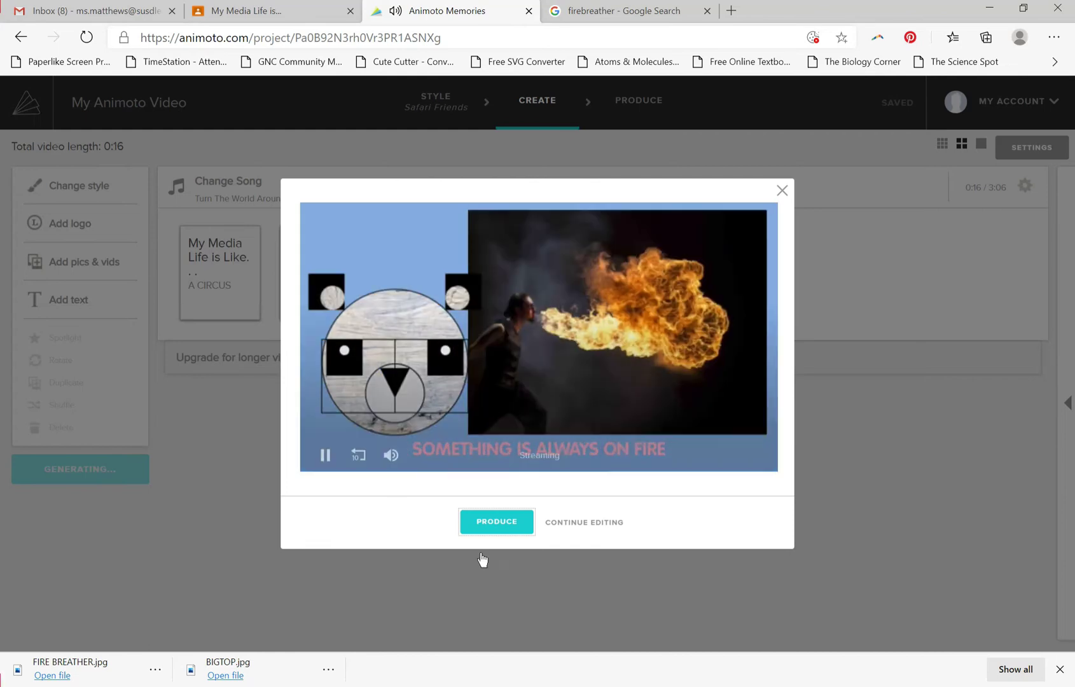
pyautogui.click(782, 191)
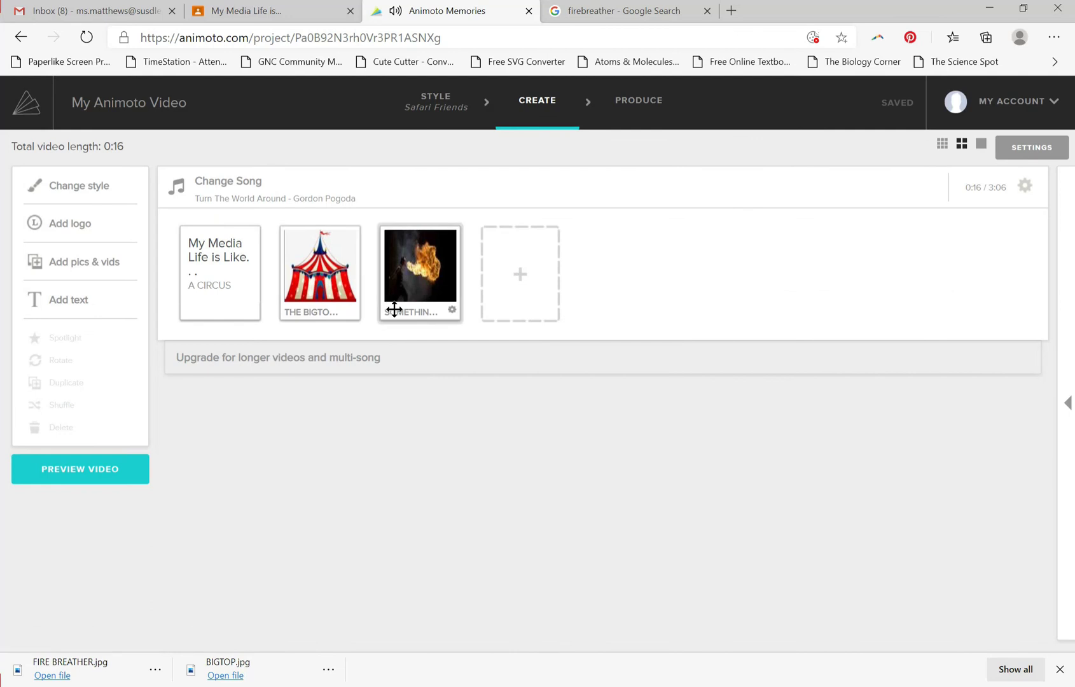
pyautogui.click(452, 310)
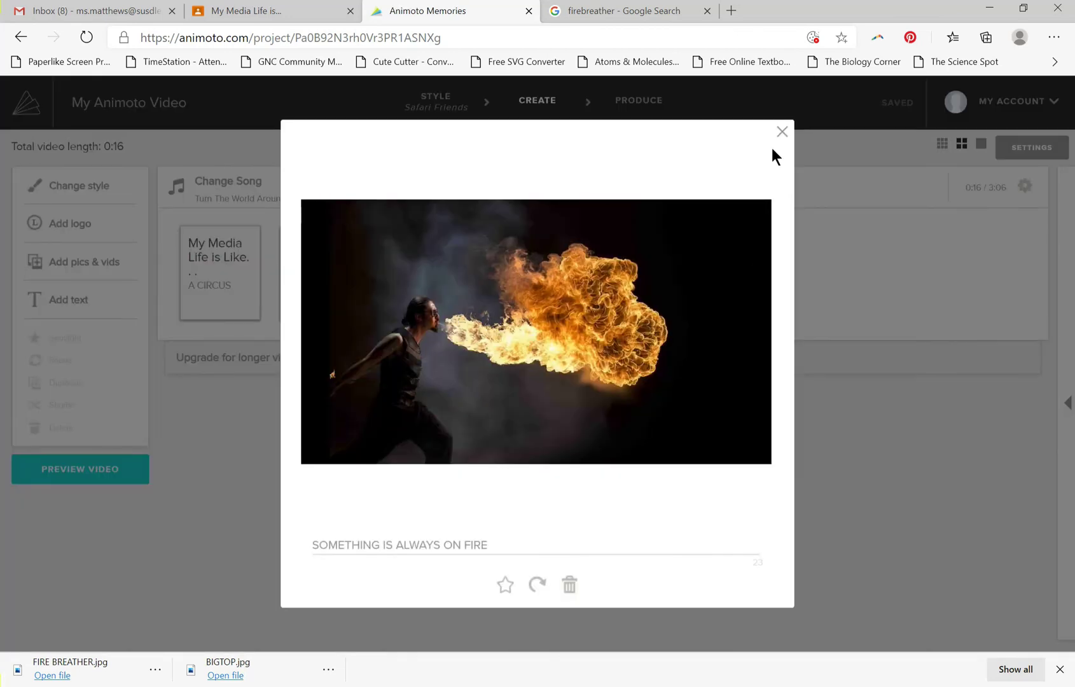
pyautogui.click(781, 133)
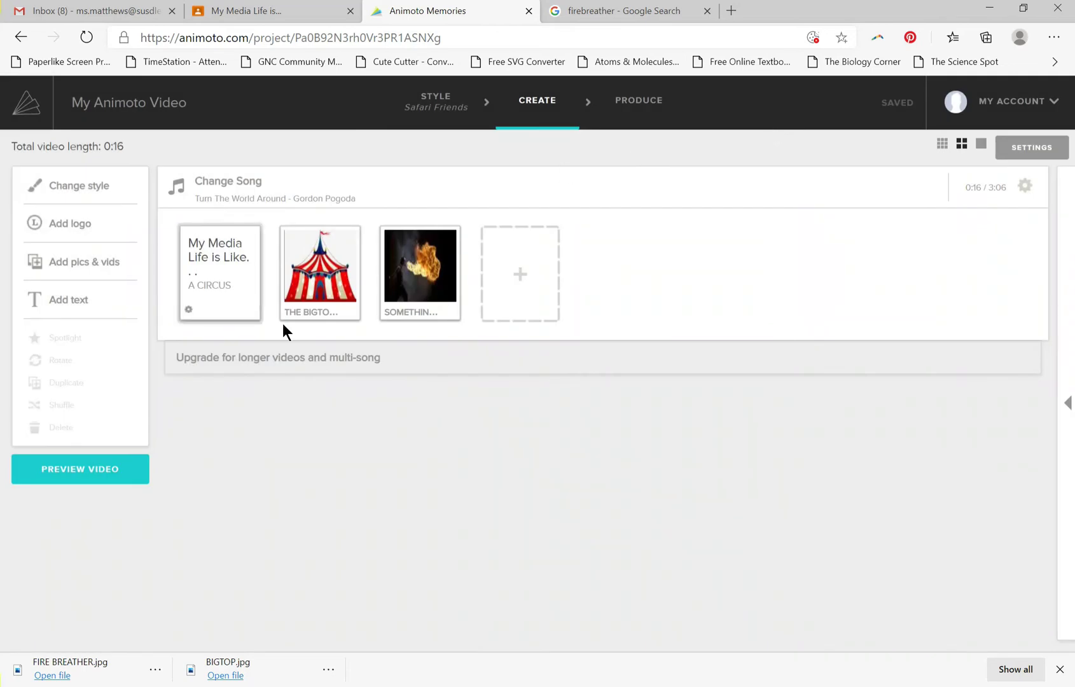
# Change the video style to Carousel, preview the video in that style and return to editing.
pyautogui.click(56, 191)
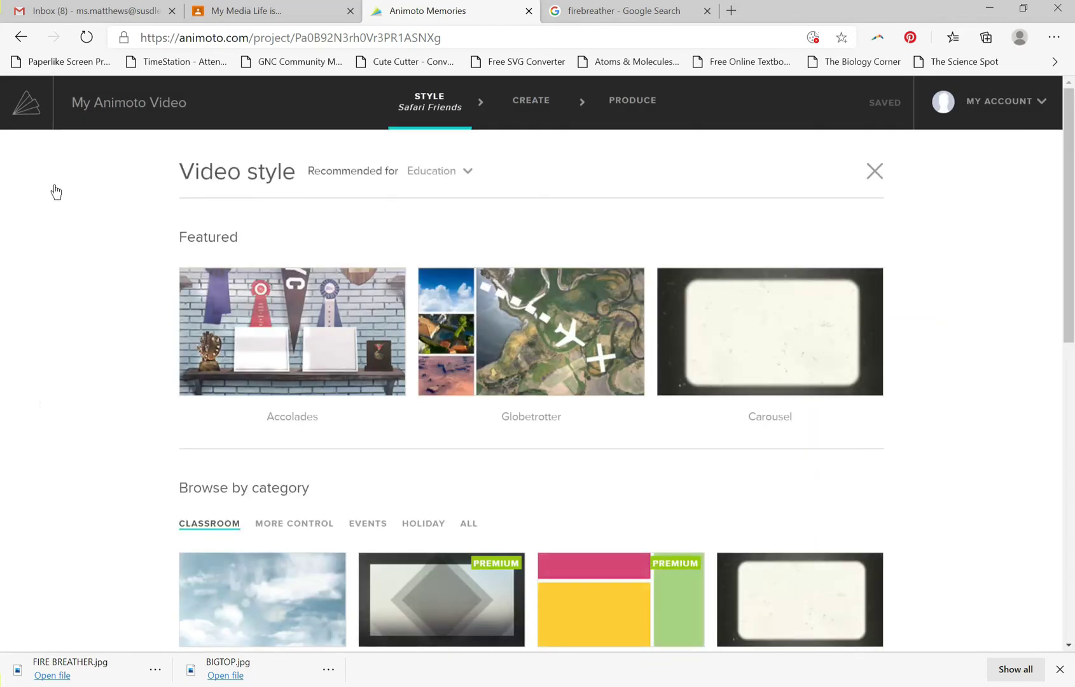
pyautogui.scroll(-4, 542, 483)
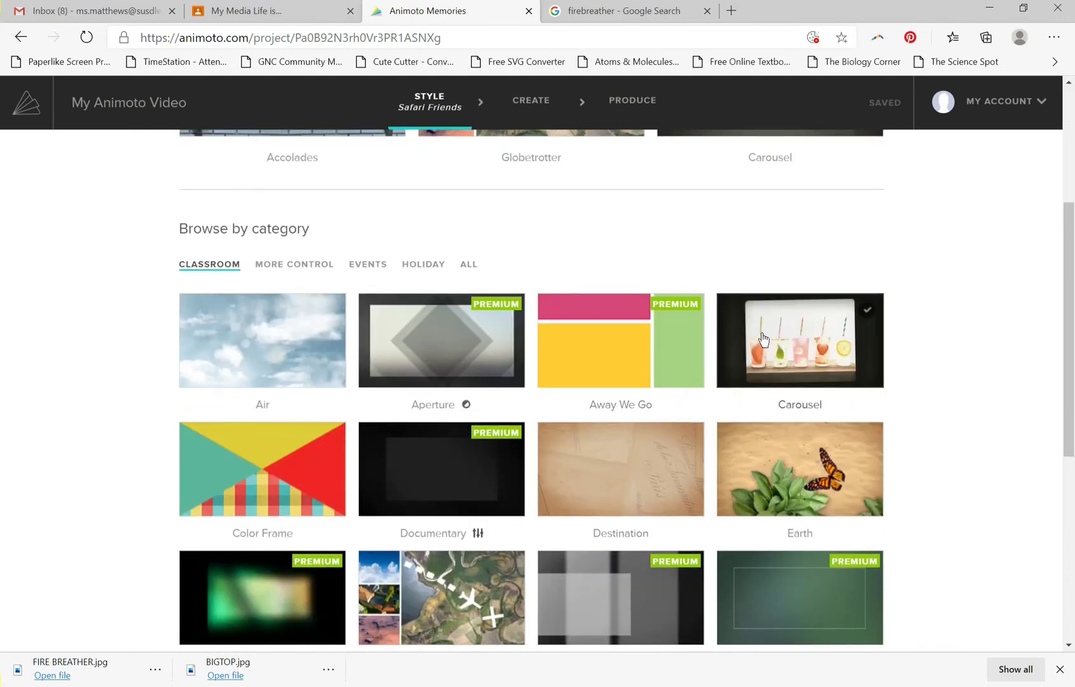
pyautogui.click(763, 339)
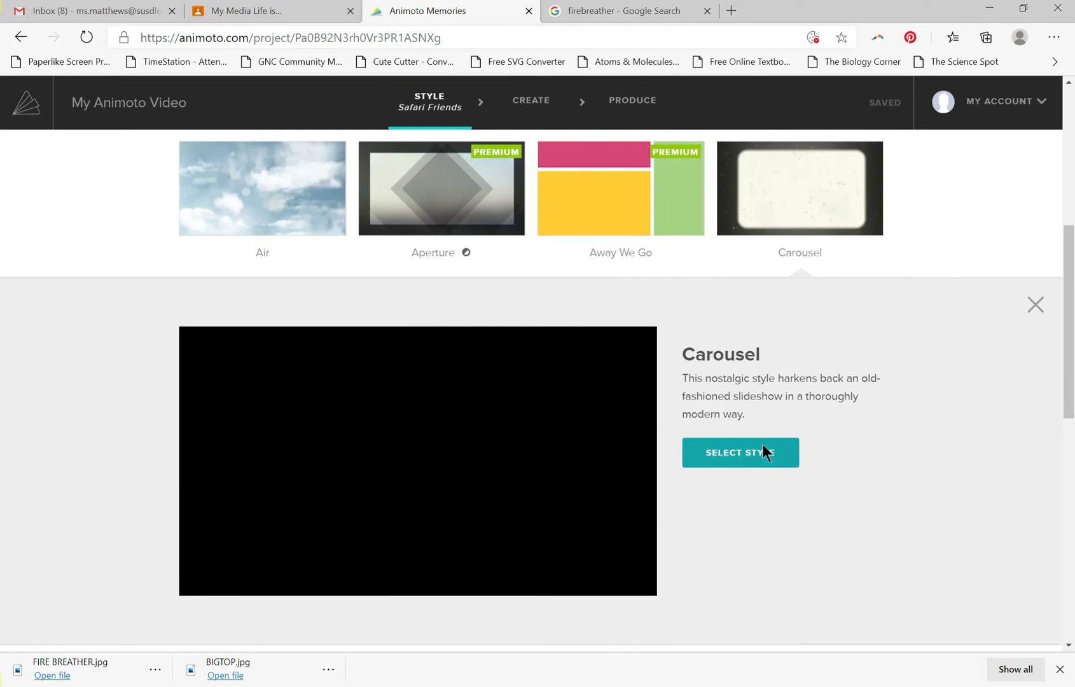
pyautogui.click(762, 446)
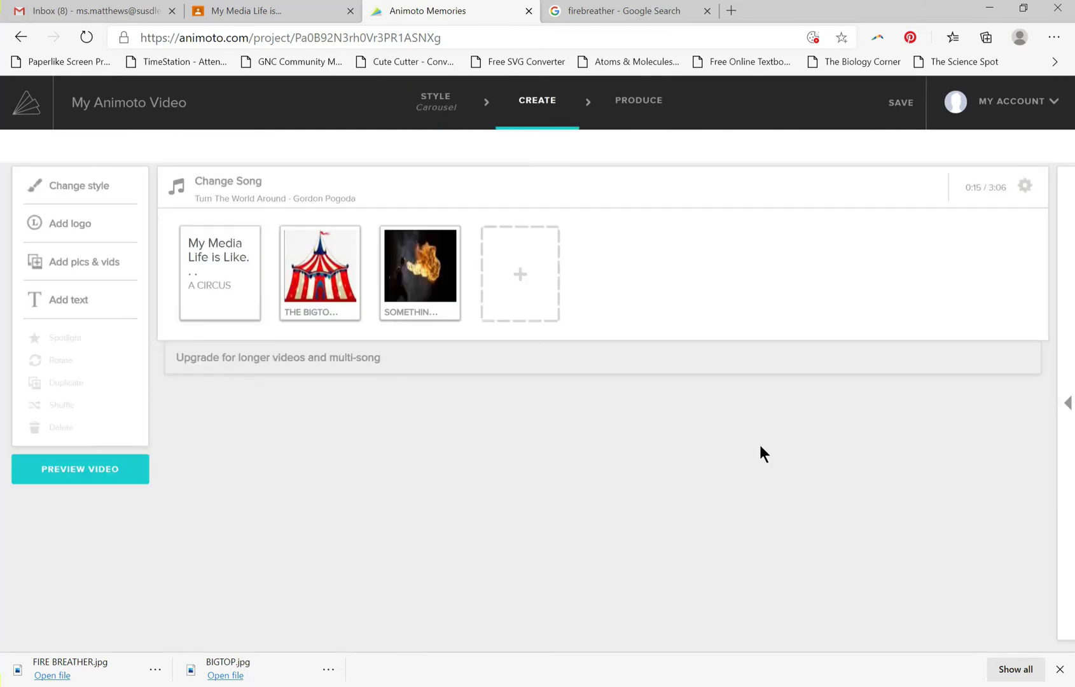
pyautogui.click(85, 477)
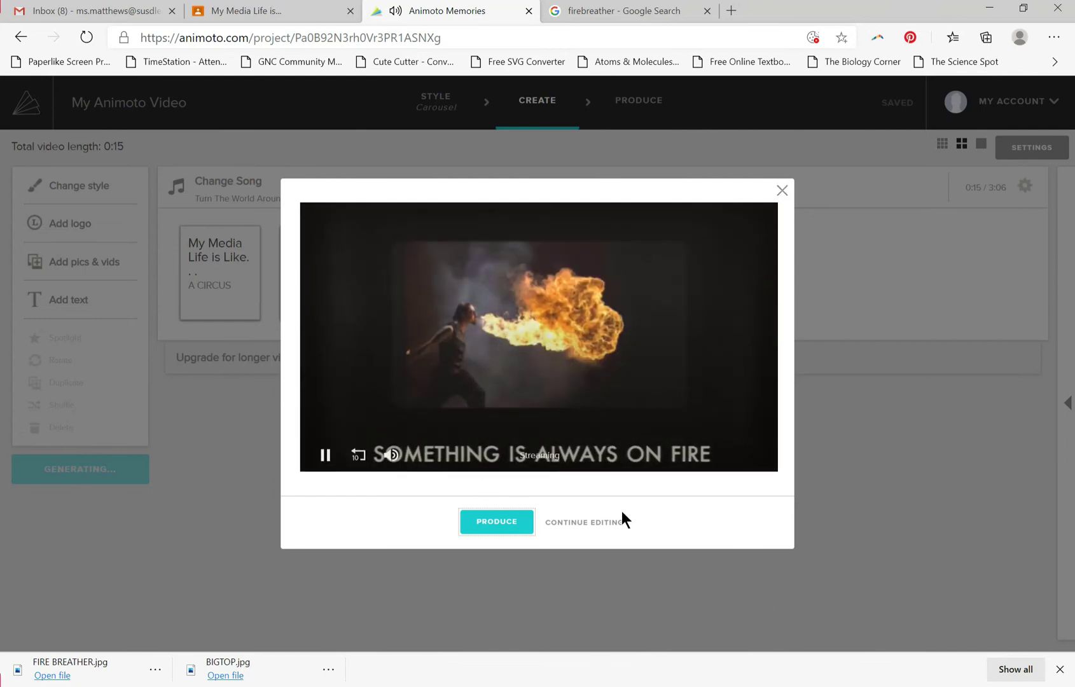
pyautogui.click(604, 523)
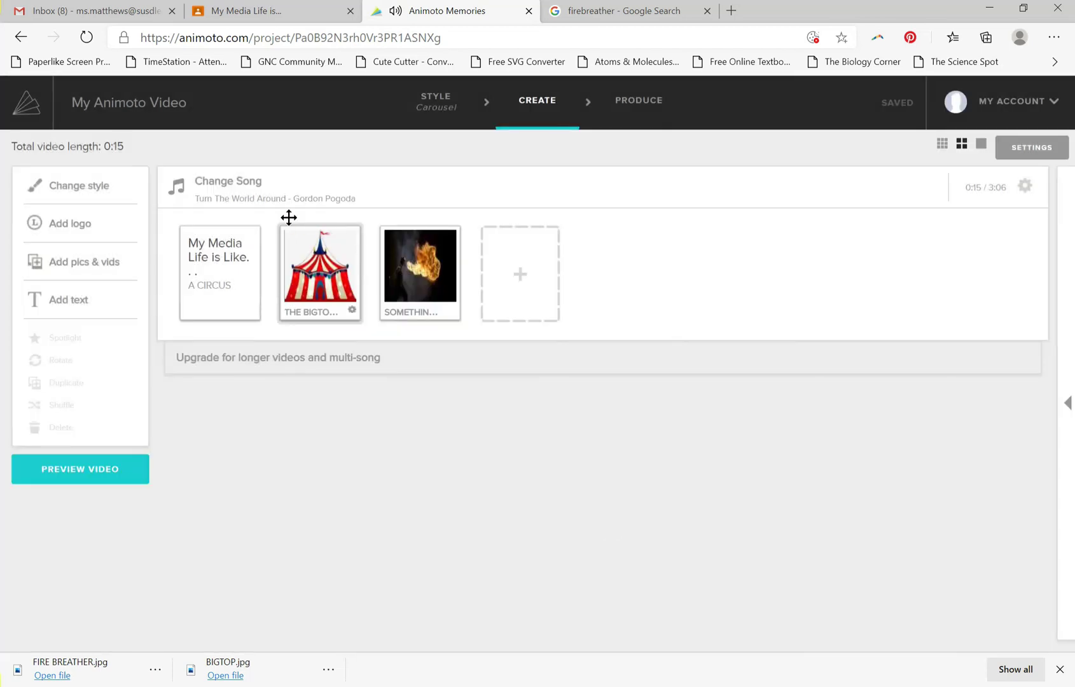
# Sample "Here We Go Again" from the top songs for this style and "Coquetry" from the songs popular for education.
pyautogui.click(263, 197)
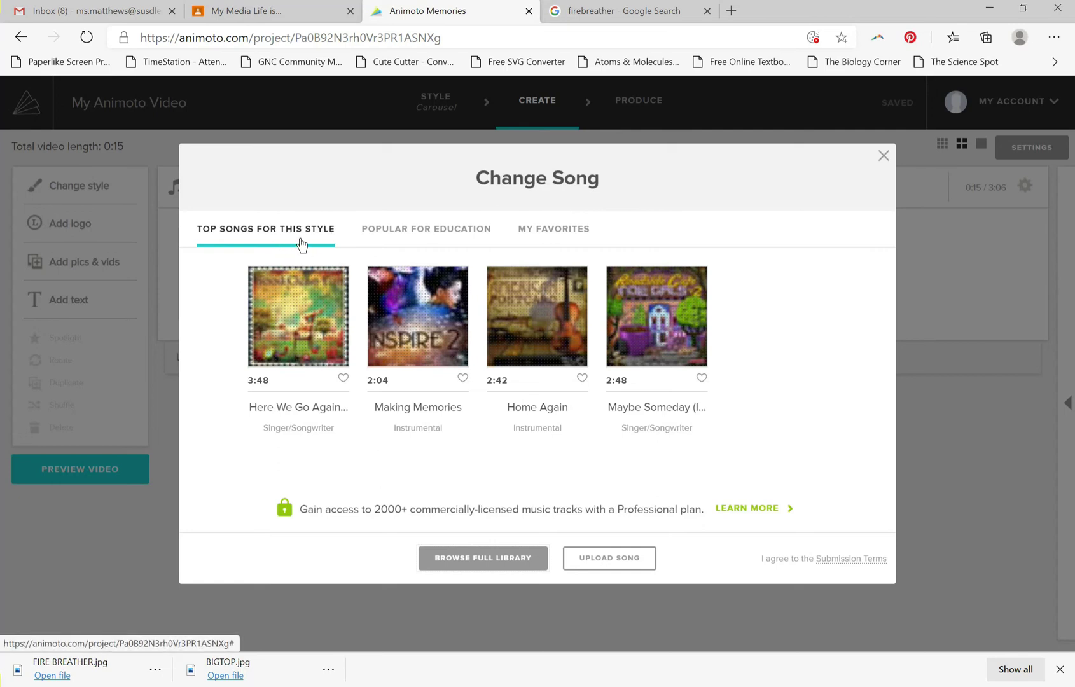
pyautogui.click(305, 325)
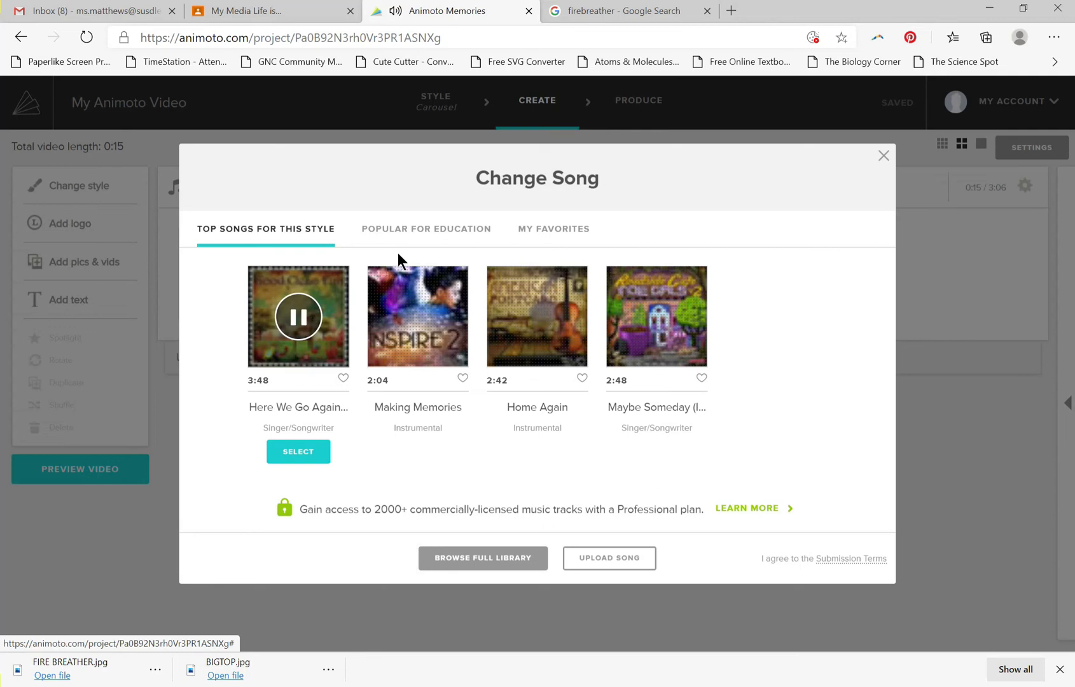
pyautogui.click(434, 235)
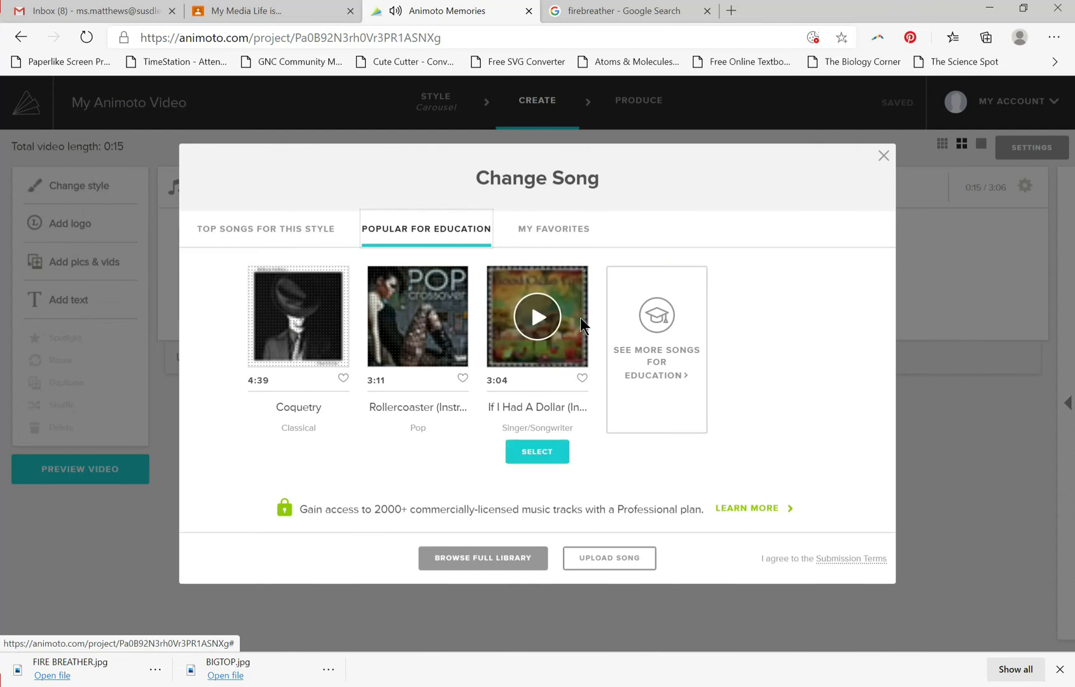
pyautogui.click(305, 336)
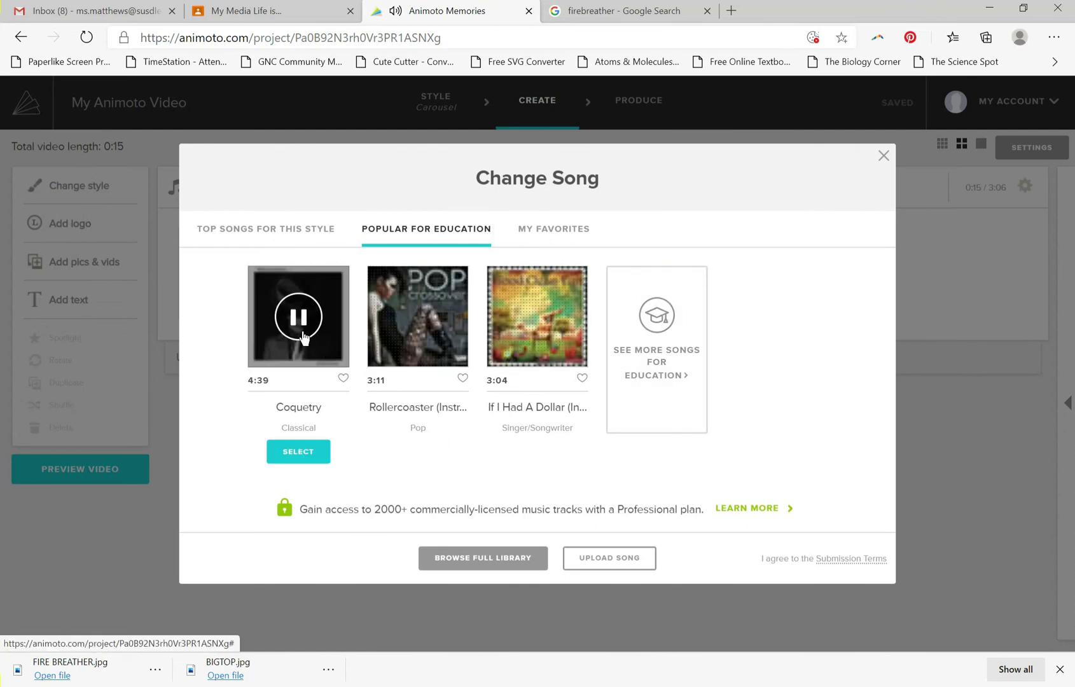
# Browse the full Music Library's Education songs, play "Arcadia" and pause it.
pyautogui.click(662, 354)
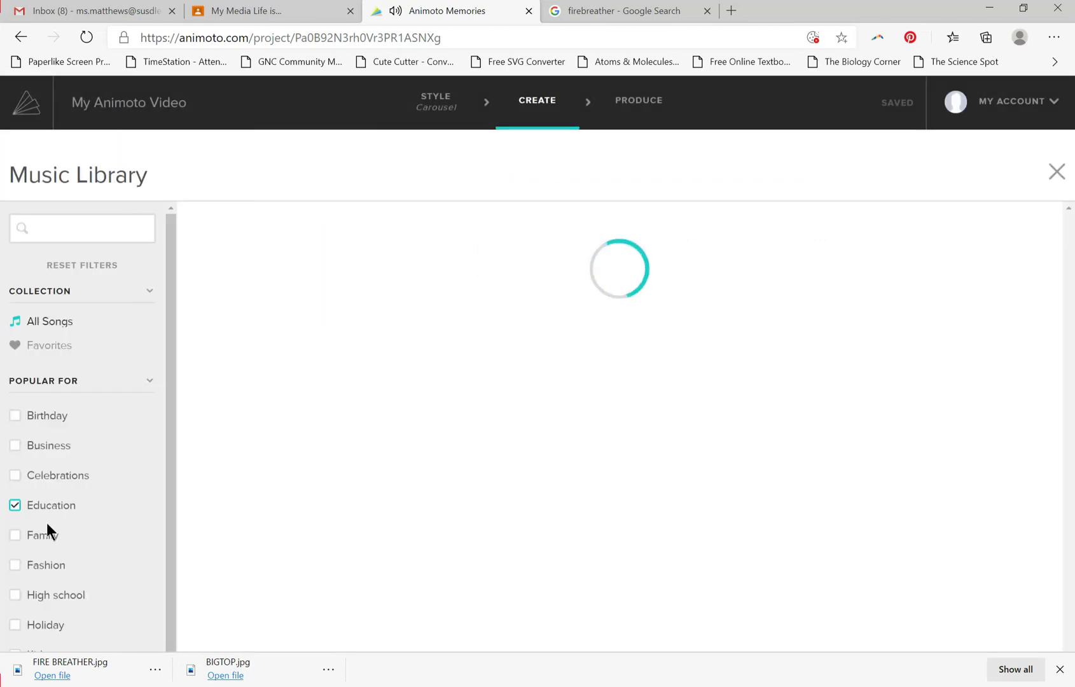
pyautogui.scroll(-3, 47, 601)
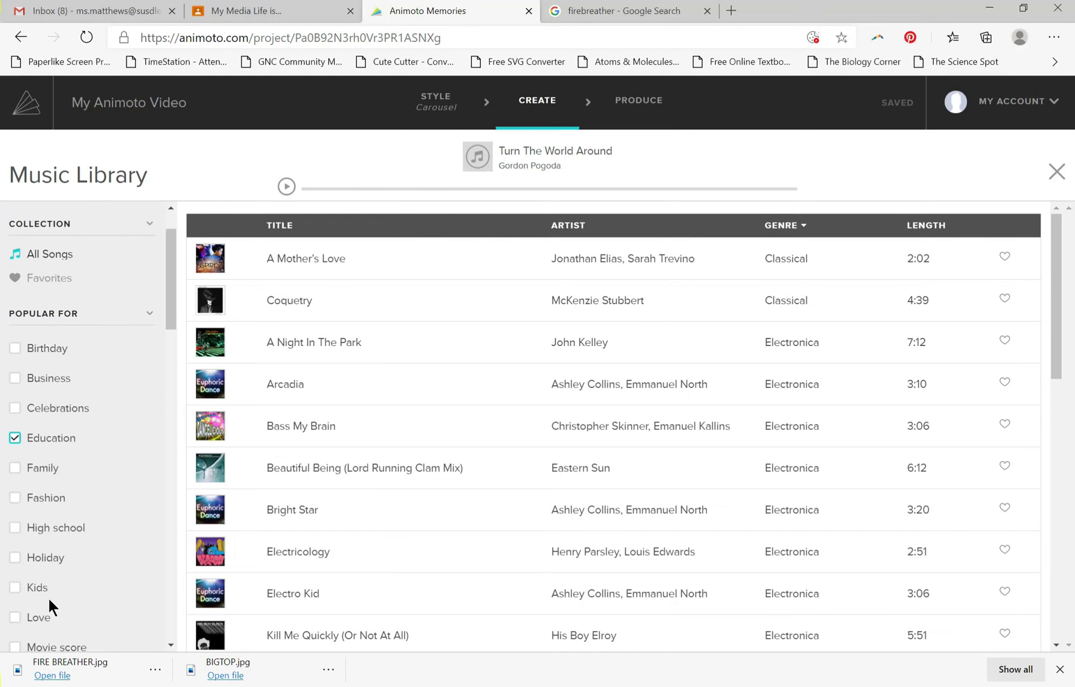
pyautogui.scroll(-2, 380, 430)
pyautogui.scroll(-9, 375, 435)
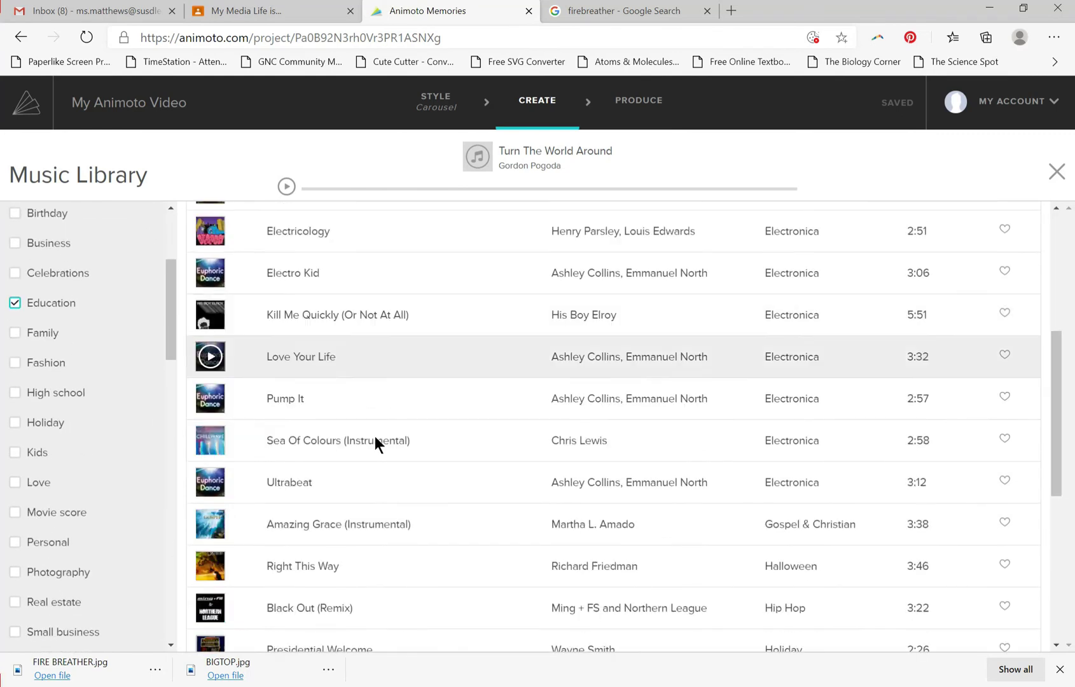
pyautogui.scroll(10, 338, 508)
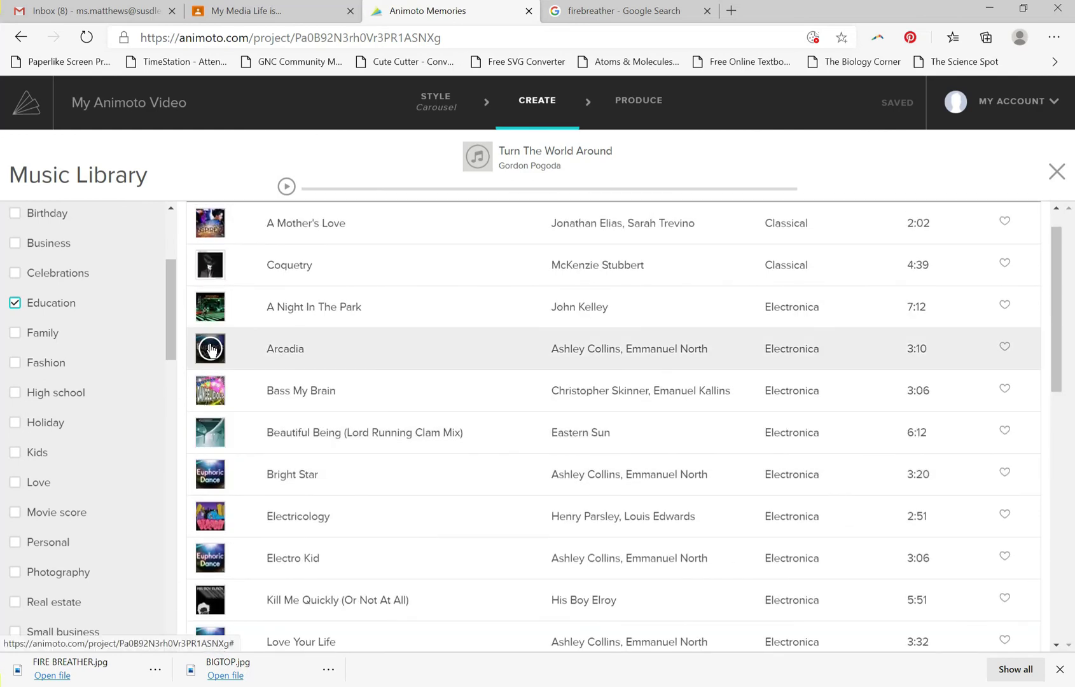
pyautogui.click(210, 350)
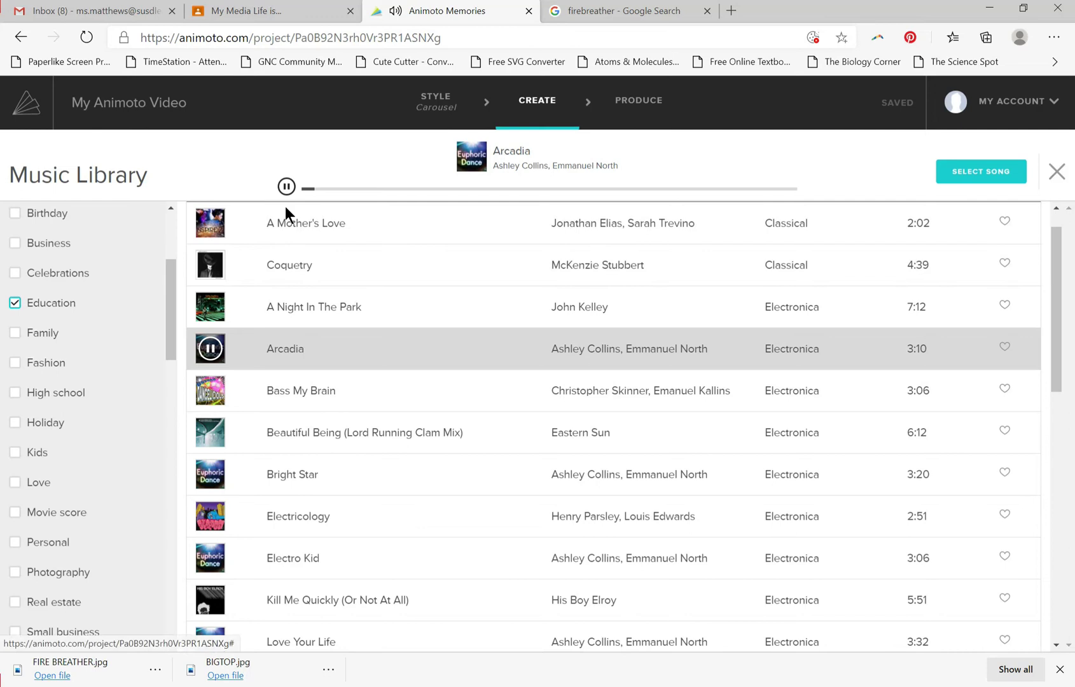
pyautogui.click(287, 186)
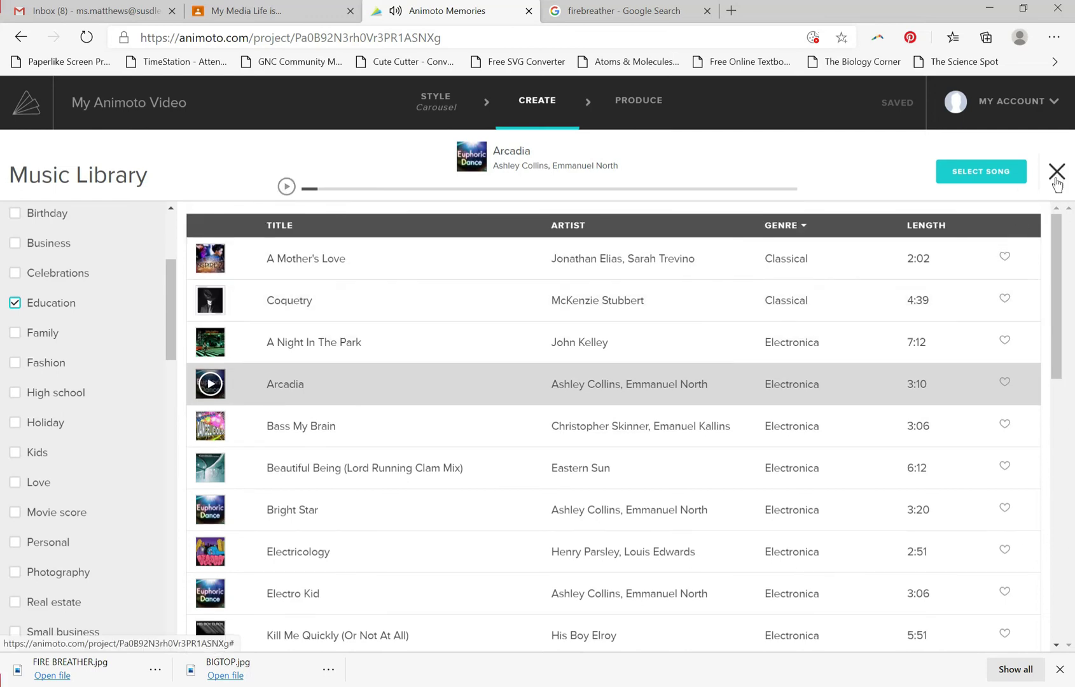
# Leave the Music Library and set the video's song to "Coquetry" from the songs popular for education.
pyautogui.click(1056, 172)
pyautogui.click(221, 203)
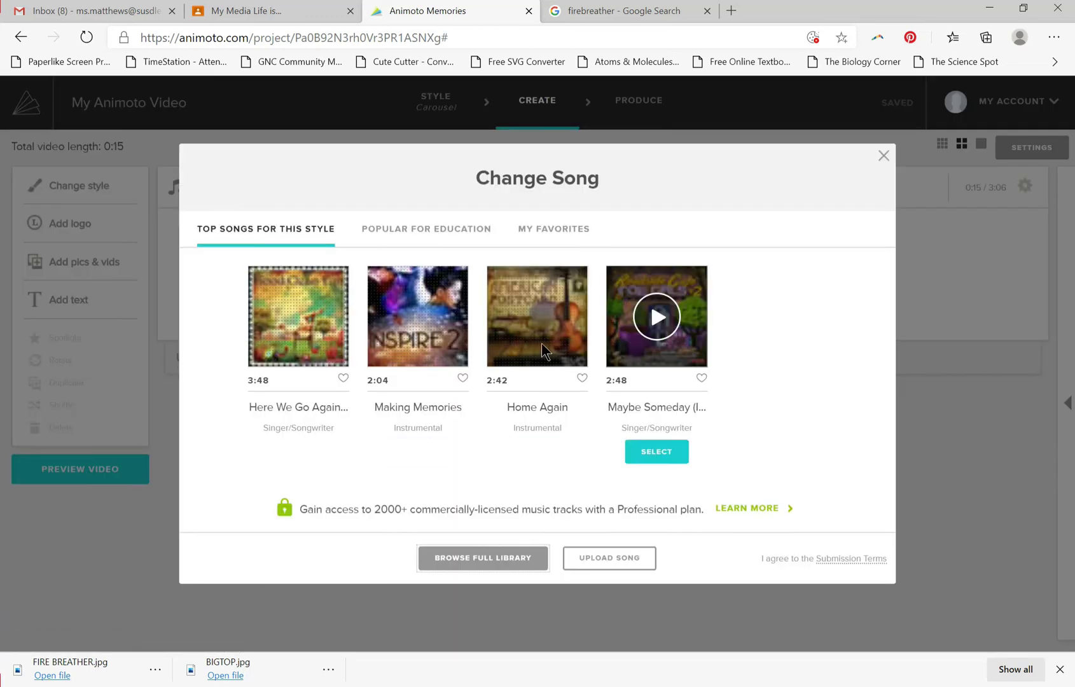
pyautogui.click(418, 230)
pyautogui.click(298, 451)
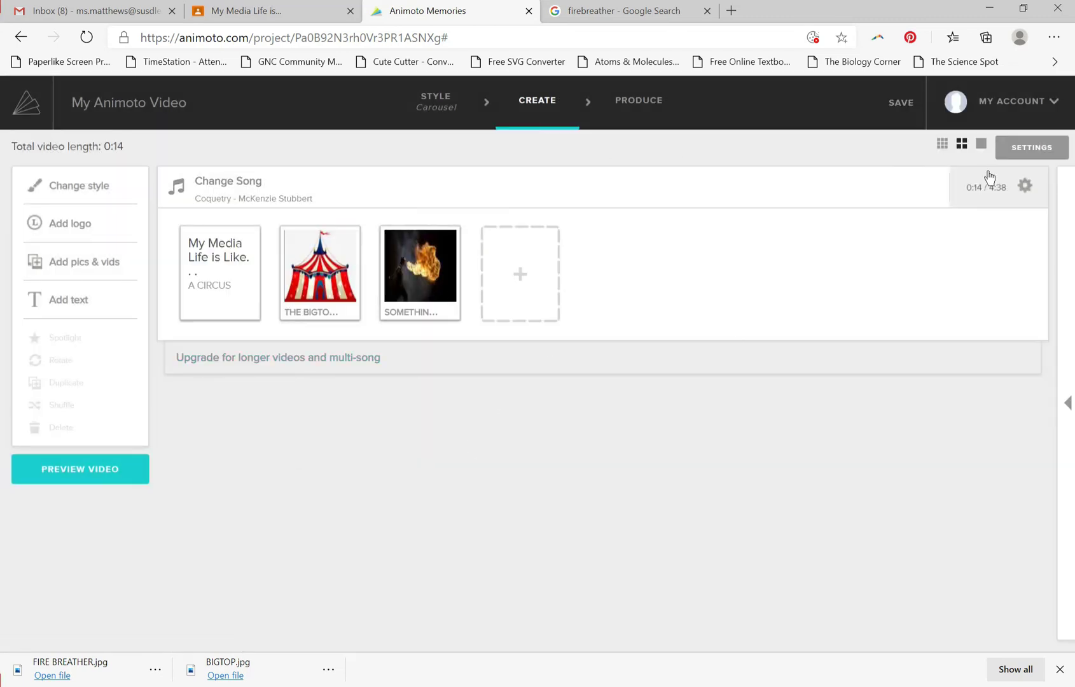
pyautogui.click(1008, 151)
pyautogui.click(462, 257)
pyautogui.moveTo(477, 253); pyautogui.dragTo(293, 259)
pyautogui.click(294, 259)
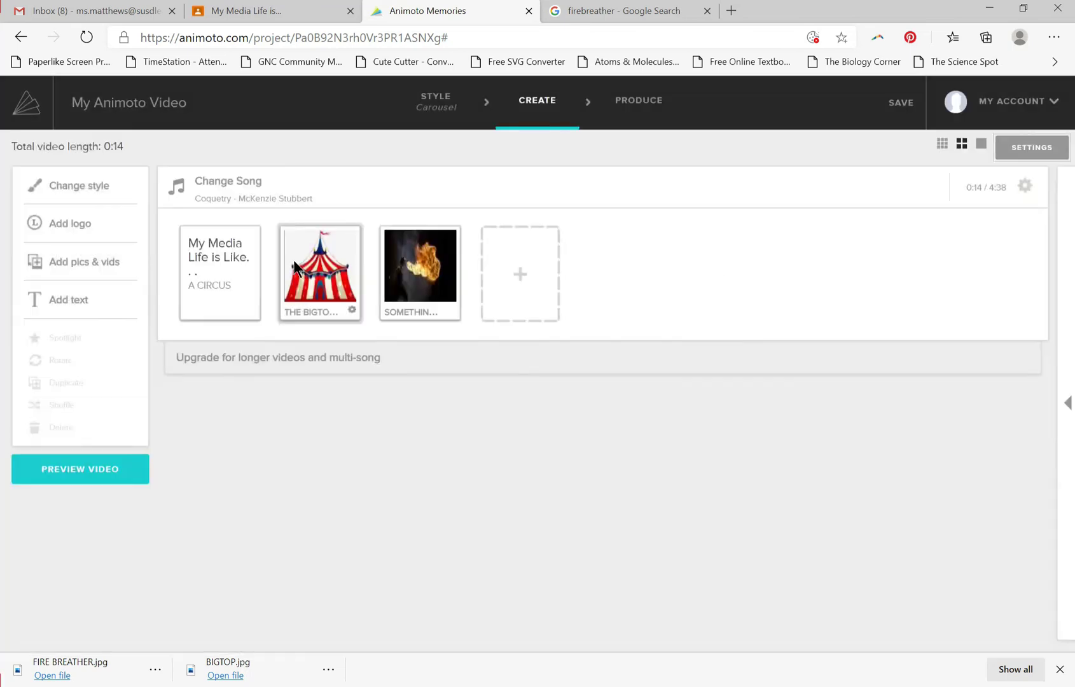
# In the video settings, replace the video title with the teacher's name in possessive form followed by "My Media Life is Like. . .".
pyautogui.click(1011, 149)
pyautogui.click(486, 257)
pyautogui.moveTo(486, 257); pyautogui.dragTo(427, 258)
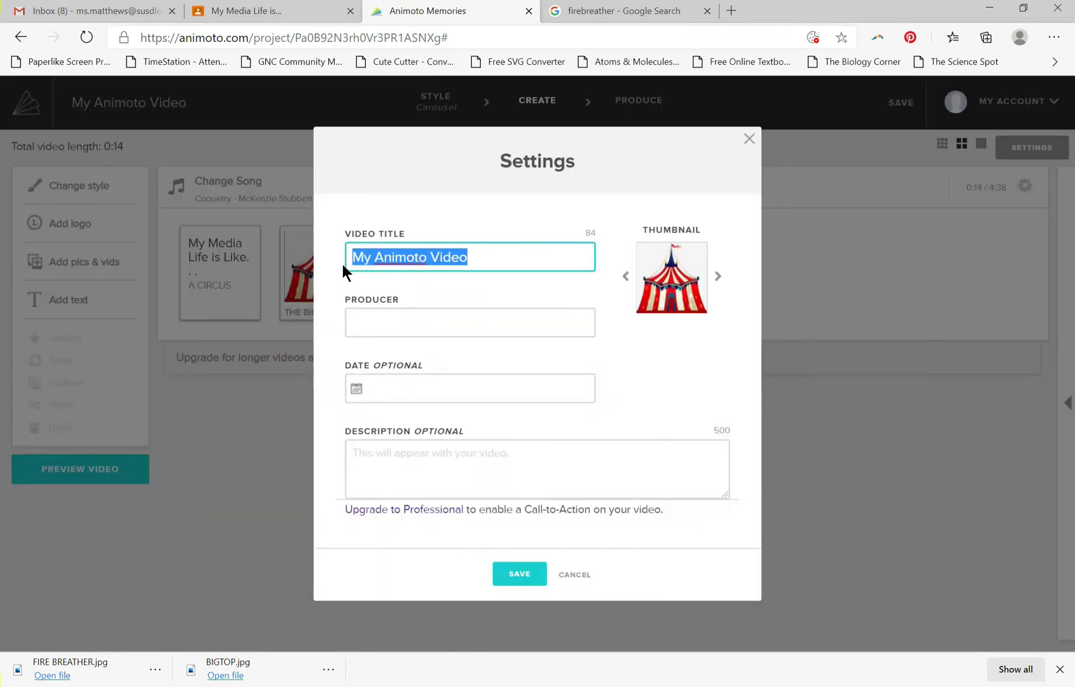
pyautogui.write('mS.')
pyautogui.press('BackSpace')
pyautogui.press('BackSpace')
pyautogui.press('BackSpace')
pyautogui.write('Ms. Matthews')
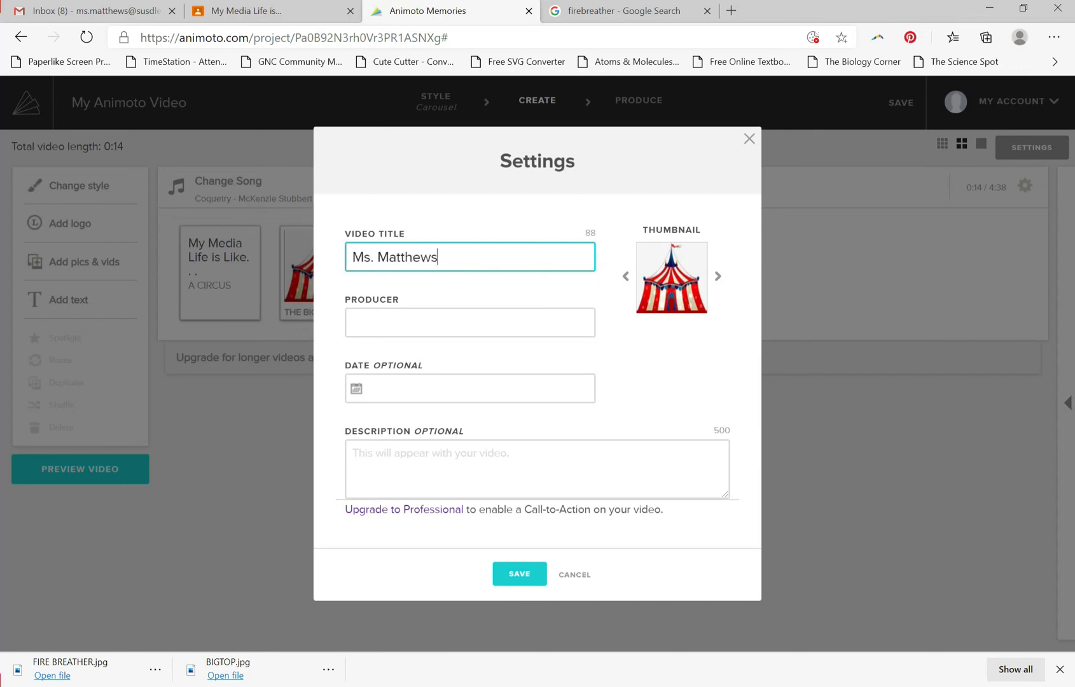
pyautogui.write("' My Media Life is")
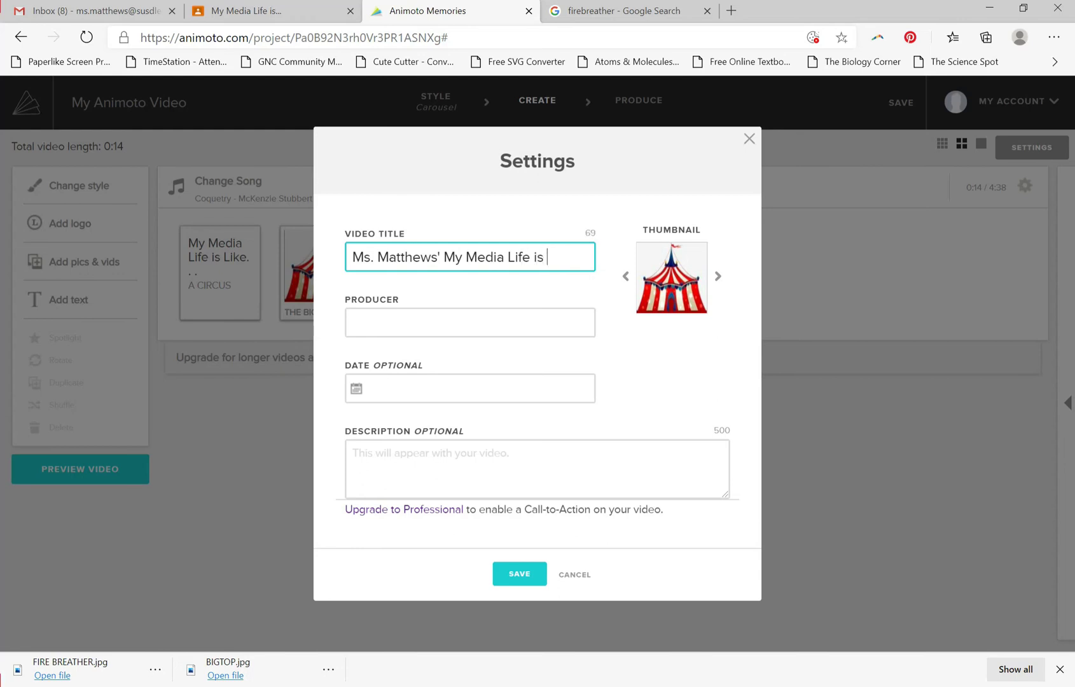
pyautogui.write('. . .')
# Enter the teacher's name as the producer and save the video settings.
pyautogui.click(515, 320)
pyautogui.write('Ms. ')
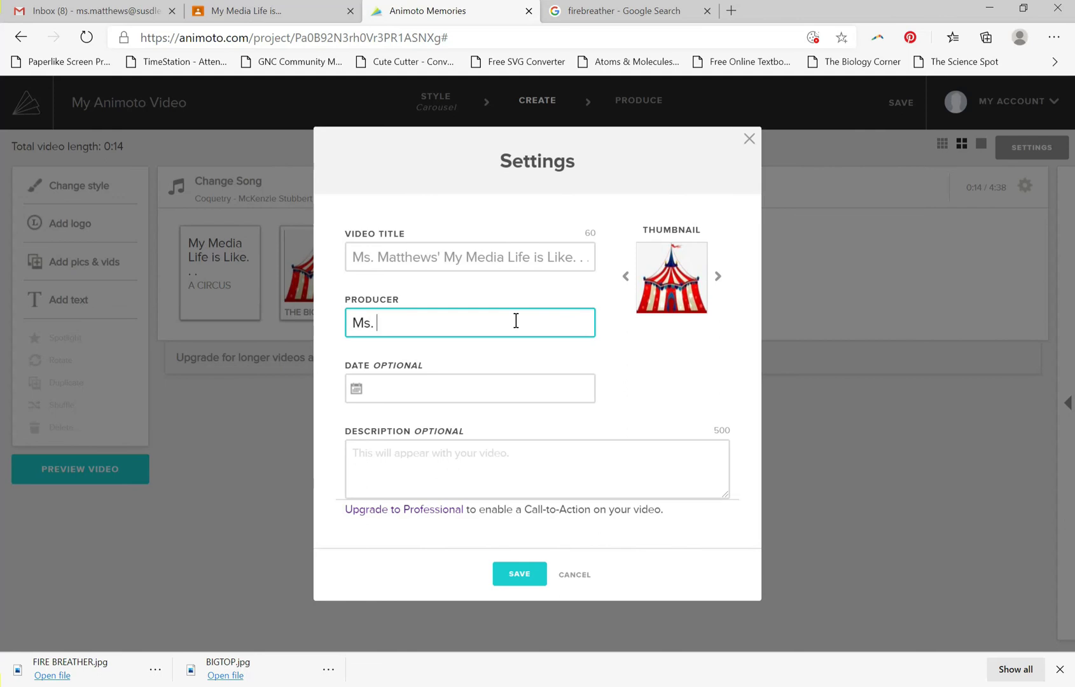
pyautogui.write('Matthews')
pyautogui.click(516, 576)
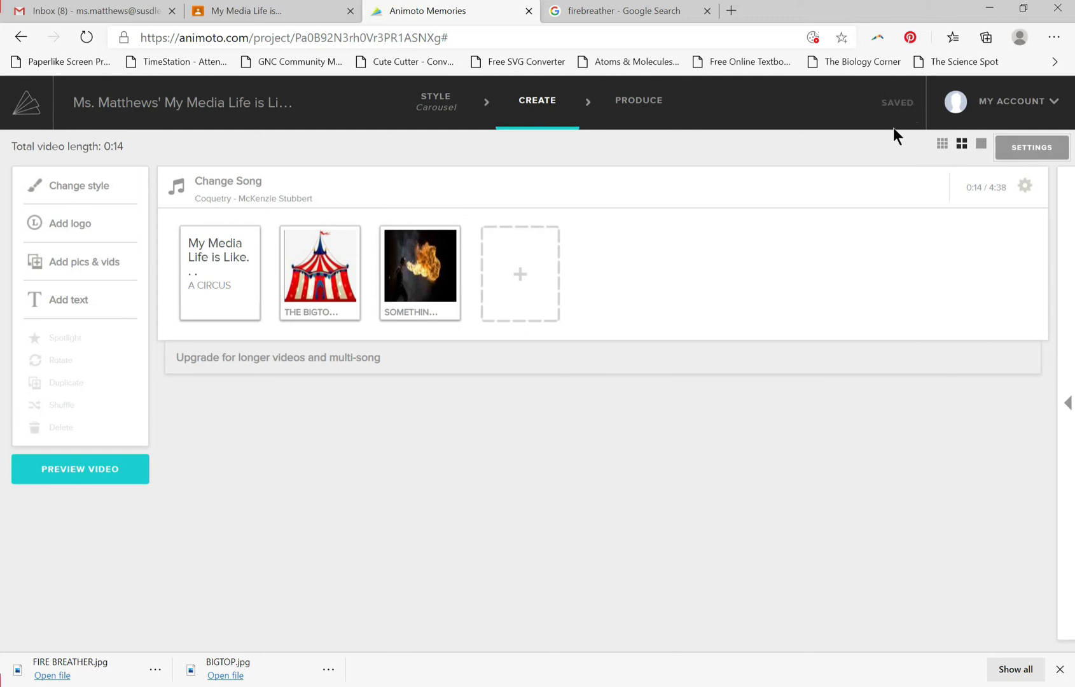
# Compare the small and medium storyboard thumbnail sizes and switch to the largest one.
pyautogui.click(943, 146)
pyautogui.click(966, 145)
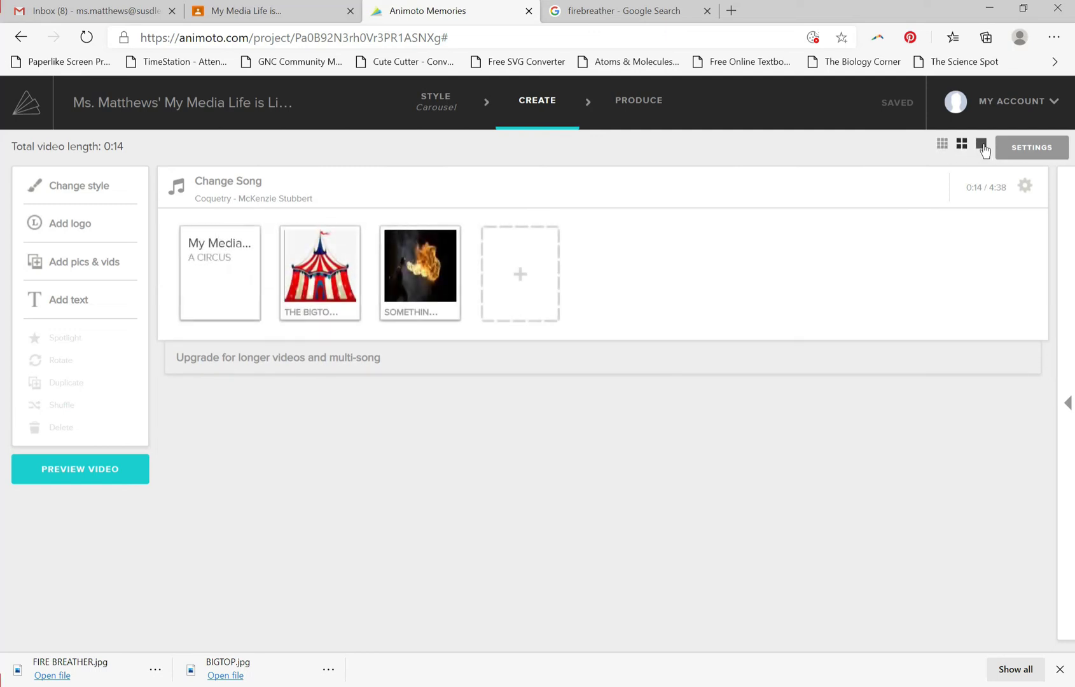
pyautogui.click(981, 145)
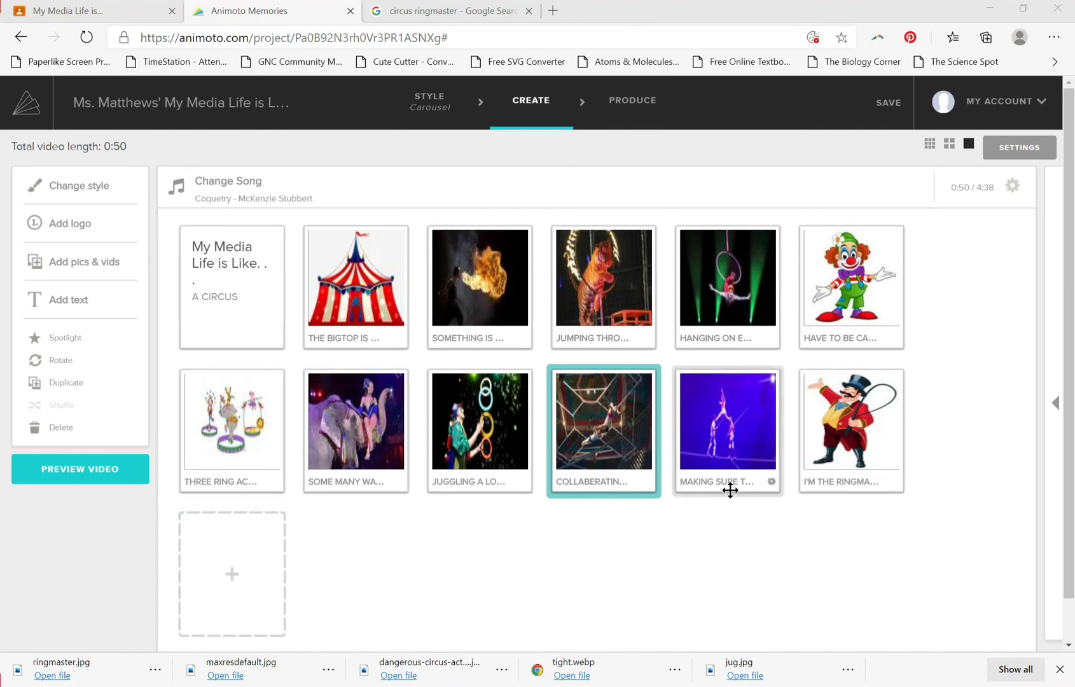
# Produce the finished video, keeping the title, producer name and circus tent cover image as they are.
pyautogui.click(625, 108)
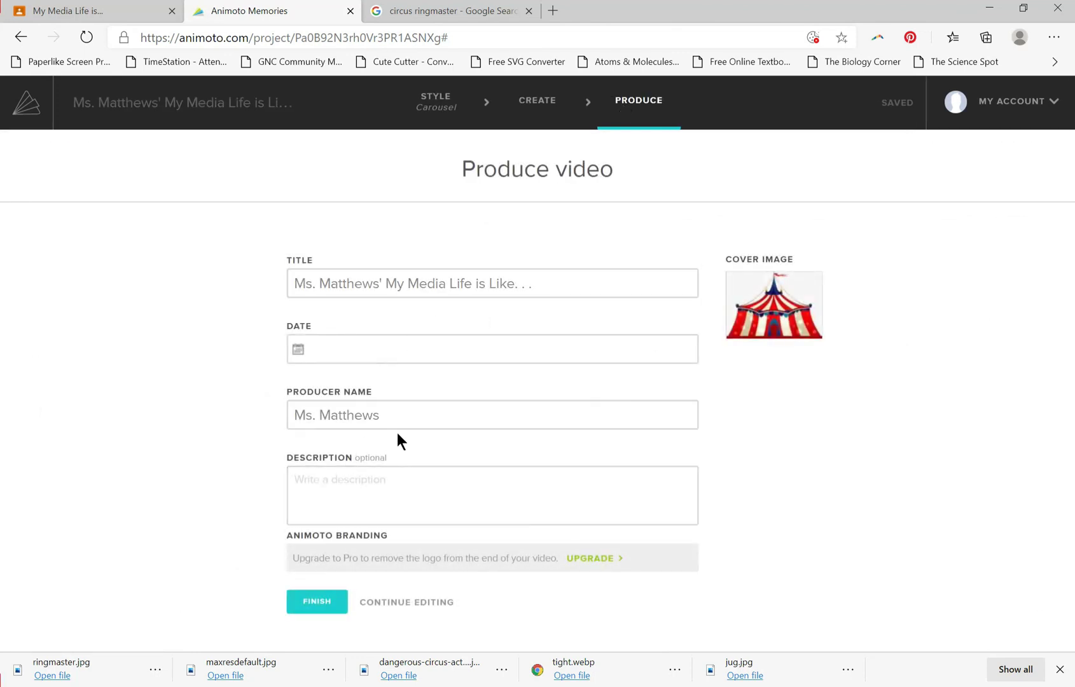
pyautogui.click(335, 609)
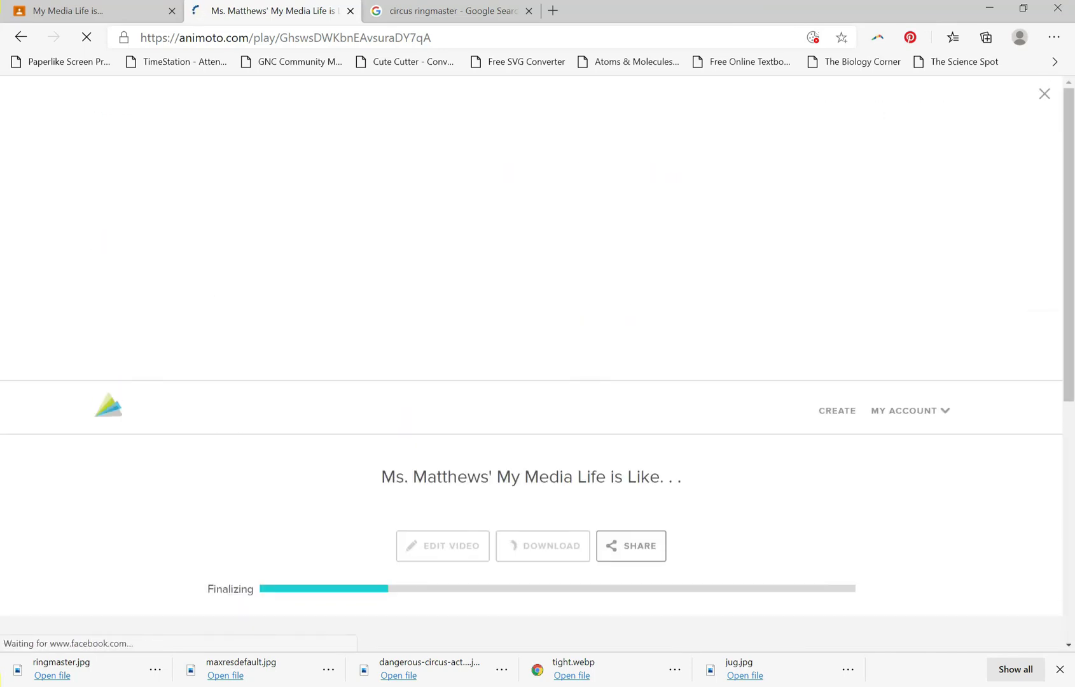
pyautogui.scroll(-4, 386, 454)
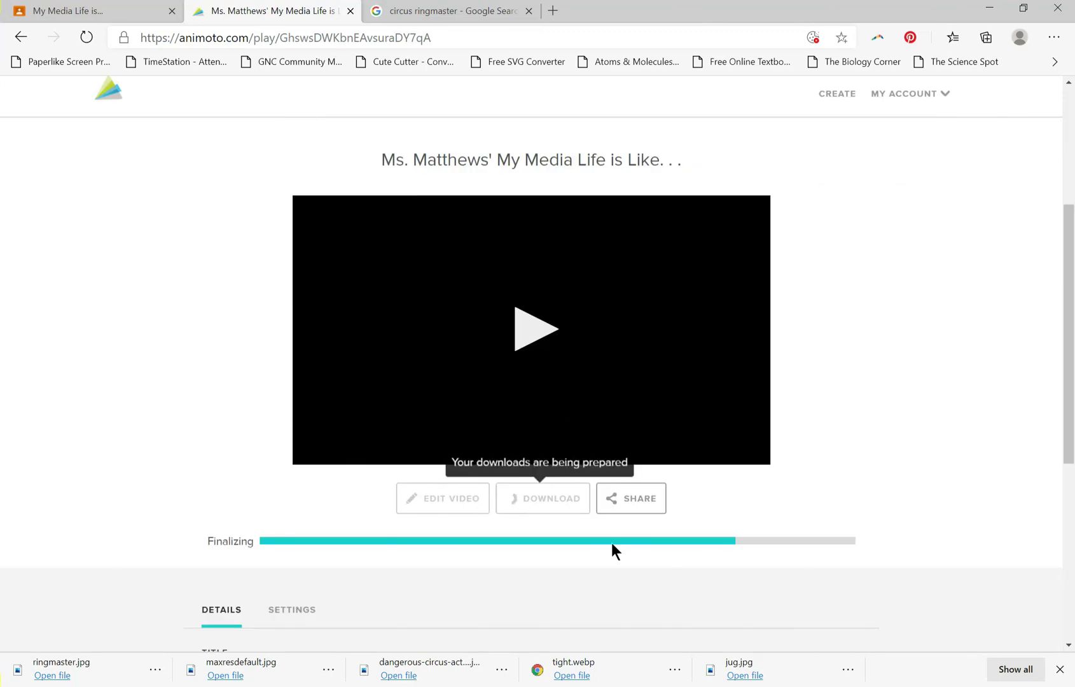
# Review the details and settings on the produced video's page, and pause the video's playback.
pyautogui.scroll(-3, 491, 532)
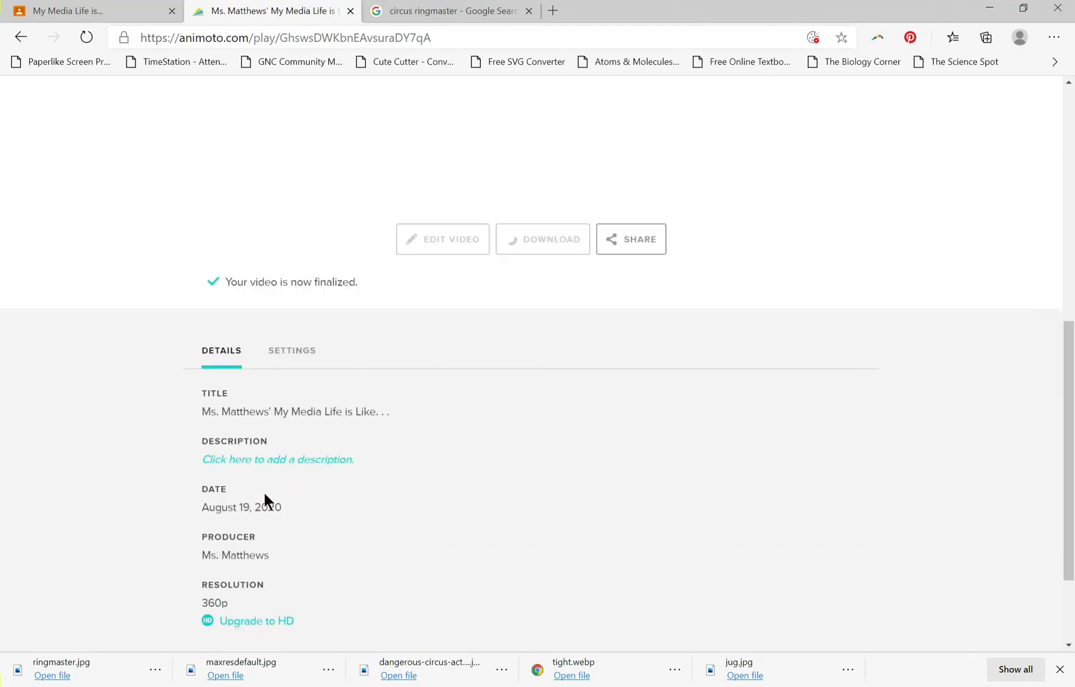
pyautogui.scroll(2, 286, 522)
pyautogui.click(301, 537)
pyautogui.scroll(-3, 254, 446)
pyautogui.click(221, 360)
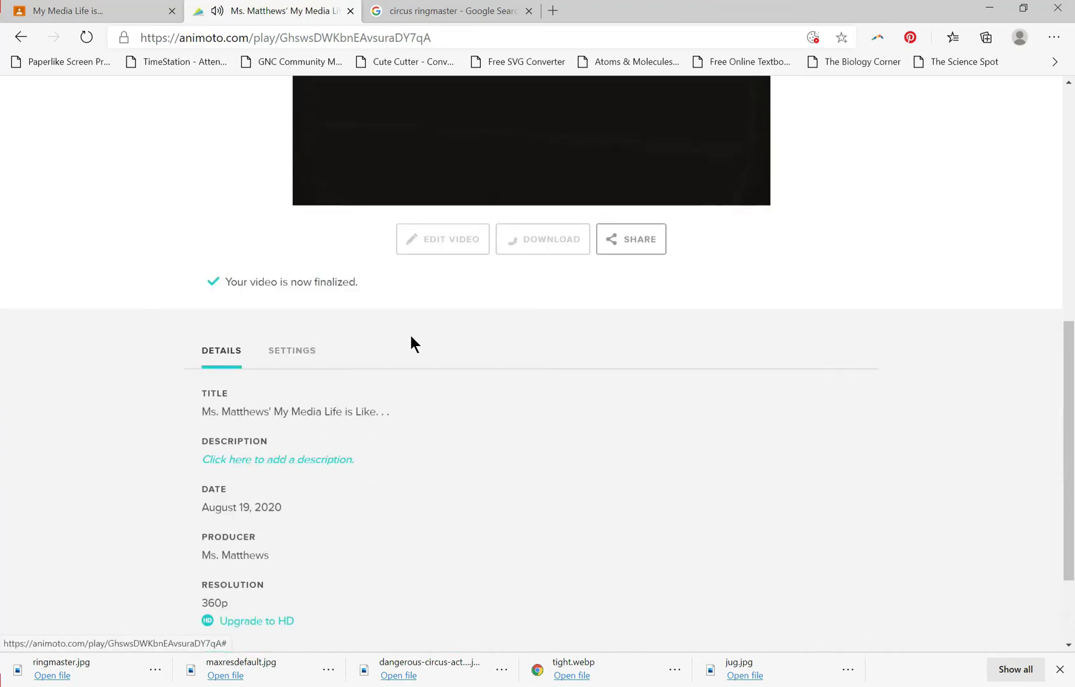
pyautogui.scroll(5, 407, 445)
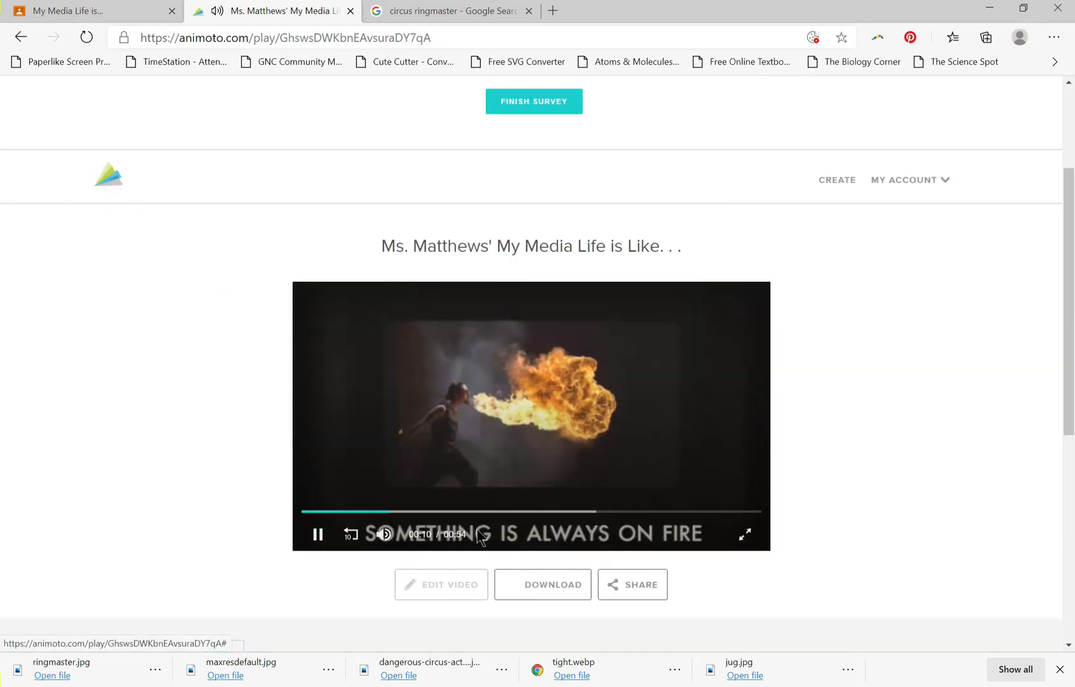
pyautogui.click(318, 535)
# Share the produced video as a link and copy the video page's link to the clipboard.
pyautogui.click(624, 589)
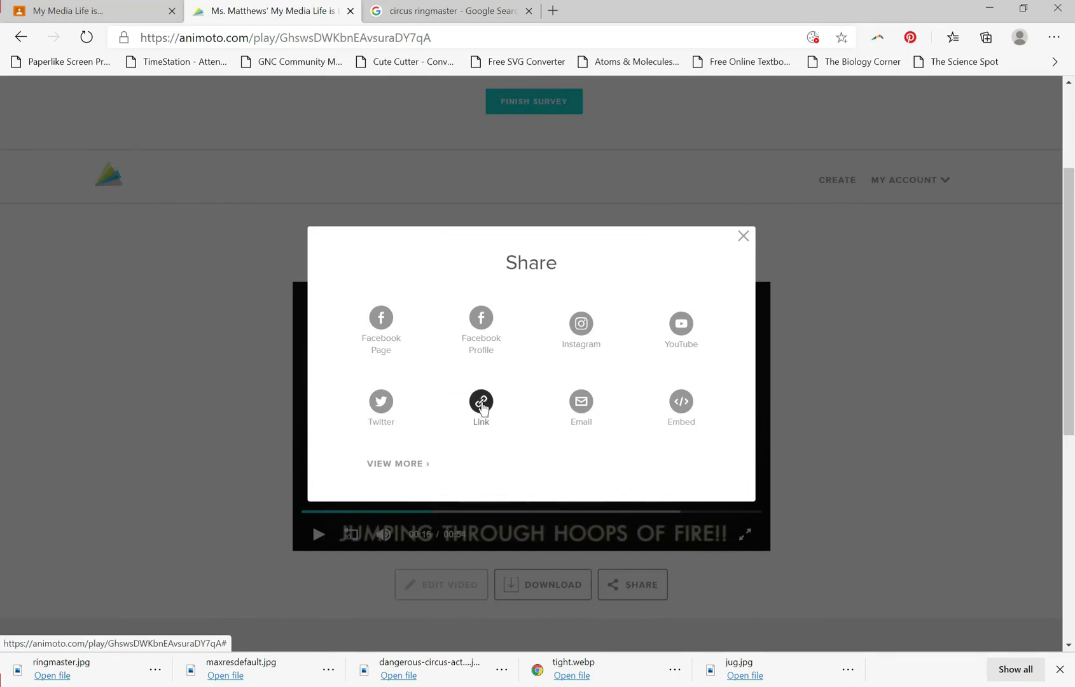
pyautogui.click(481, 402)
pyautogui.click(545, 429)
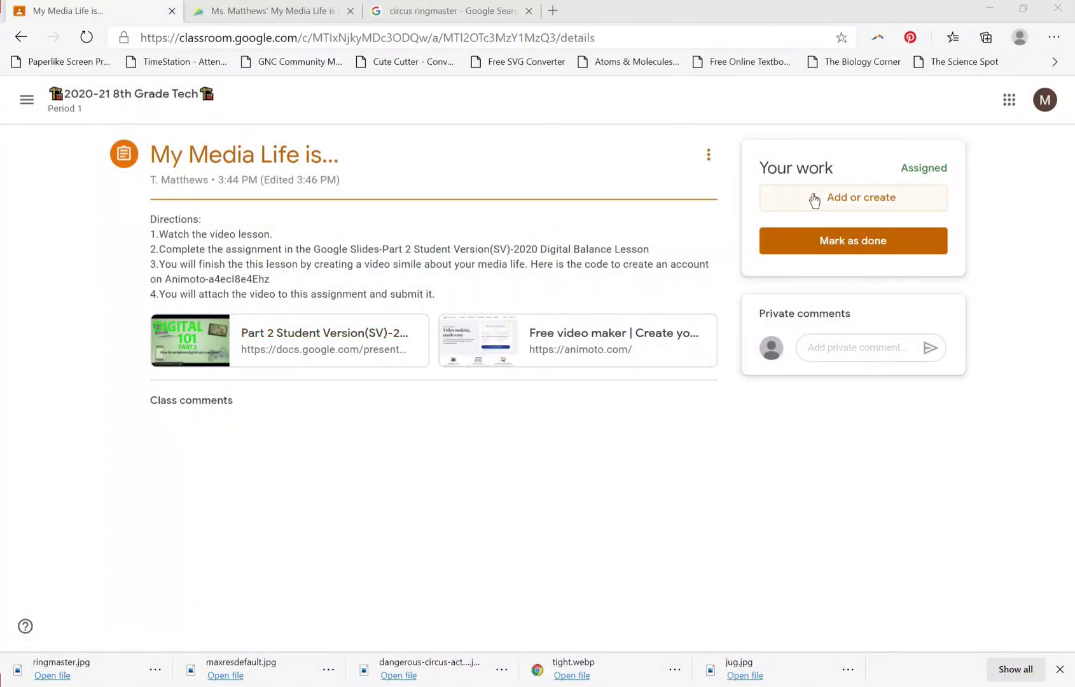
# Switch to Google Classroom and attach the copied video link to the "My Media Life is..." assignment.
pyautogui.click(814, 199)
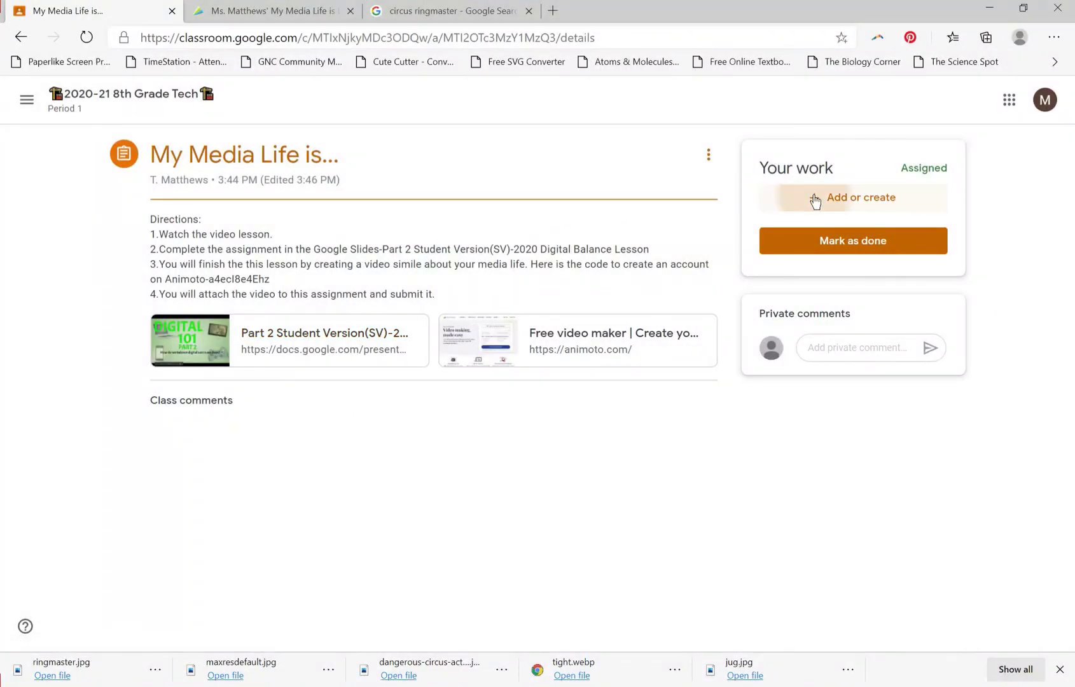
pyautogui.click(802, 258)
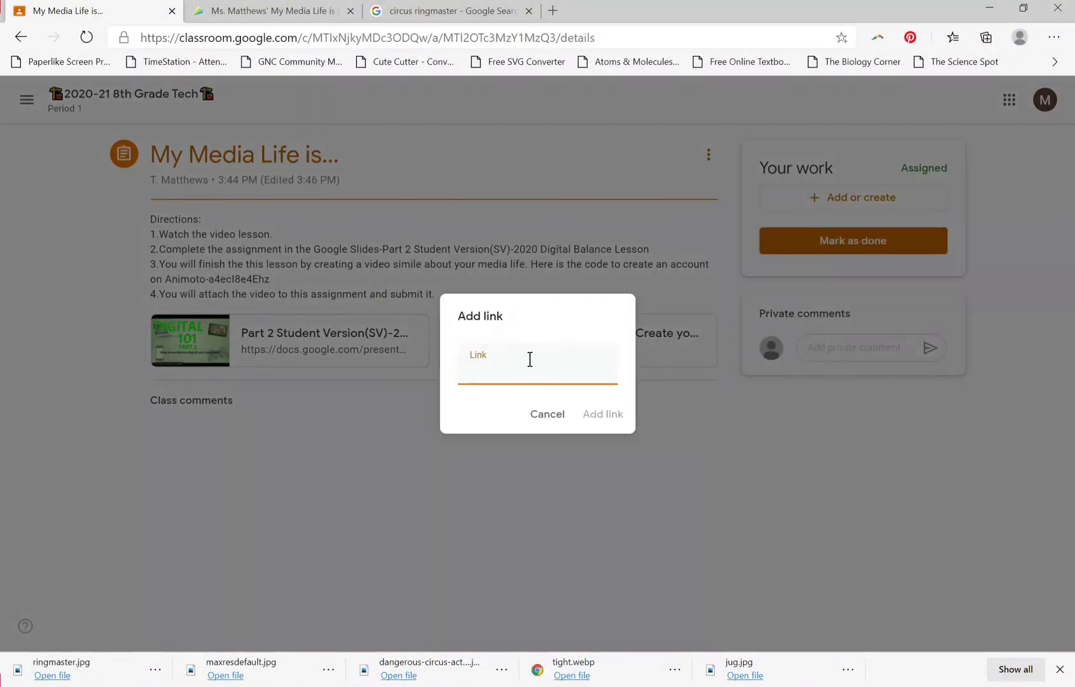
pyautogui.rightClick(490, 374)
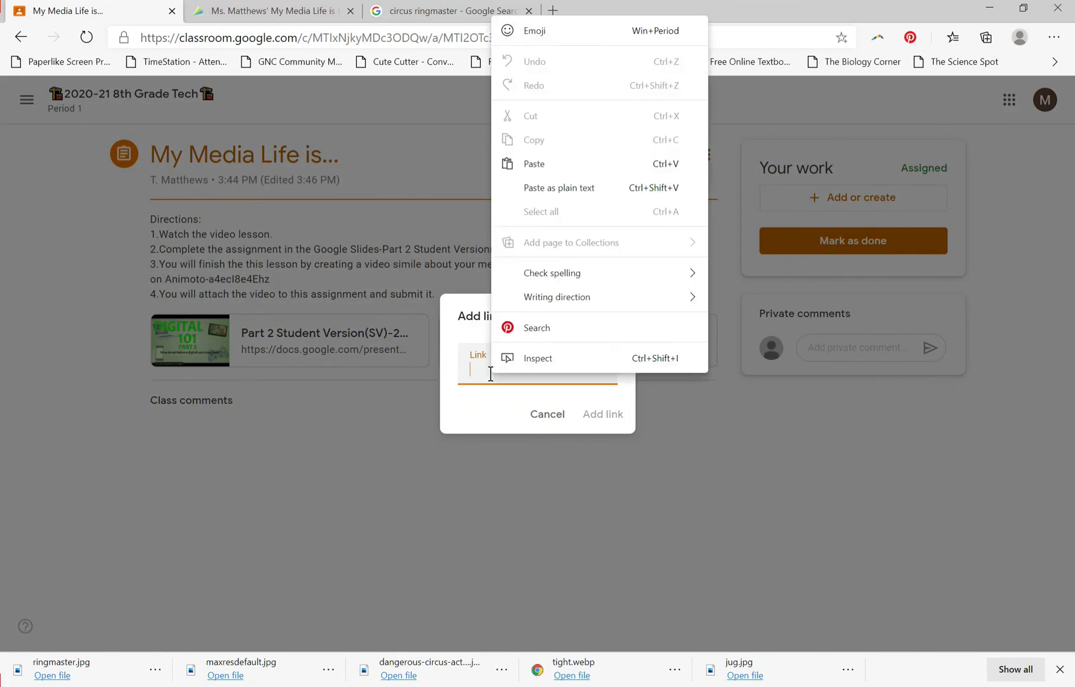
pyautogui.click(535, 167)
pyautogui.click(599, 422)
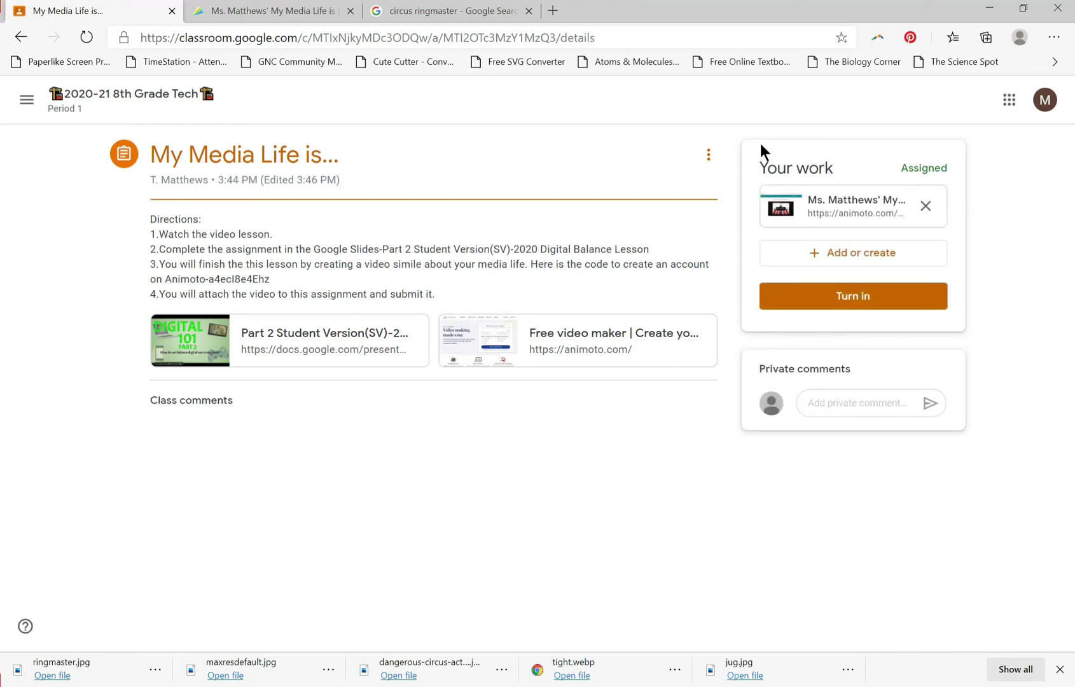
# Turn in the assignment with the attached video link, and return to the class stream to view all upcoming work.
pyautogui.click(790, 292)
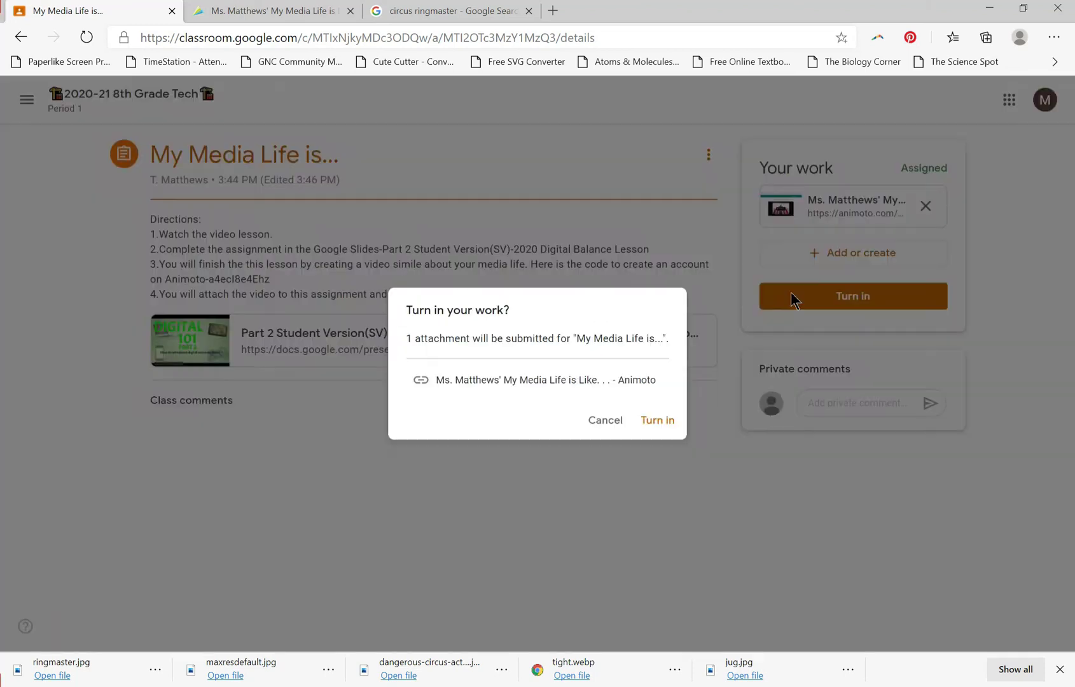
pyautogui.click(660, 423)
pyautogui.click(145, 101)
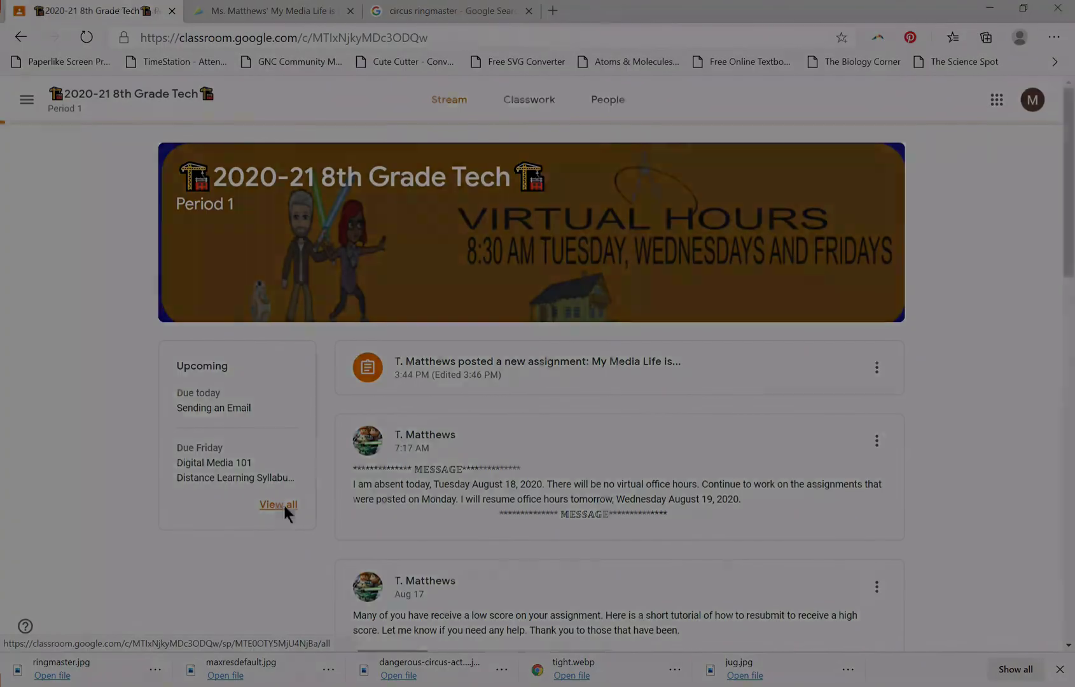
pyautogui.click(283, 502)
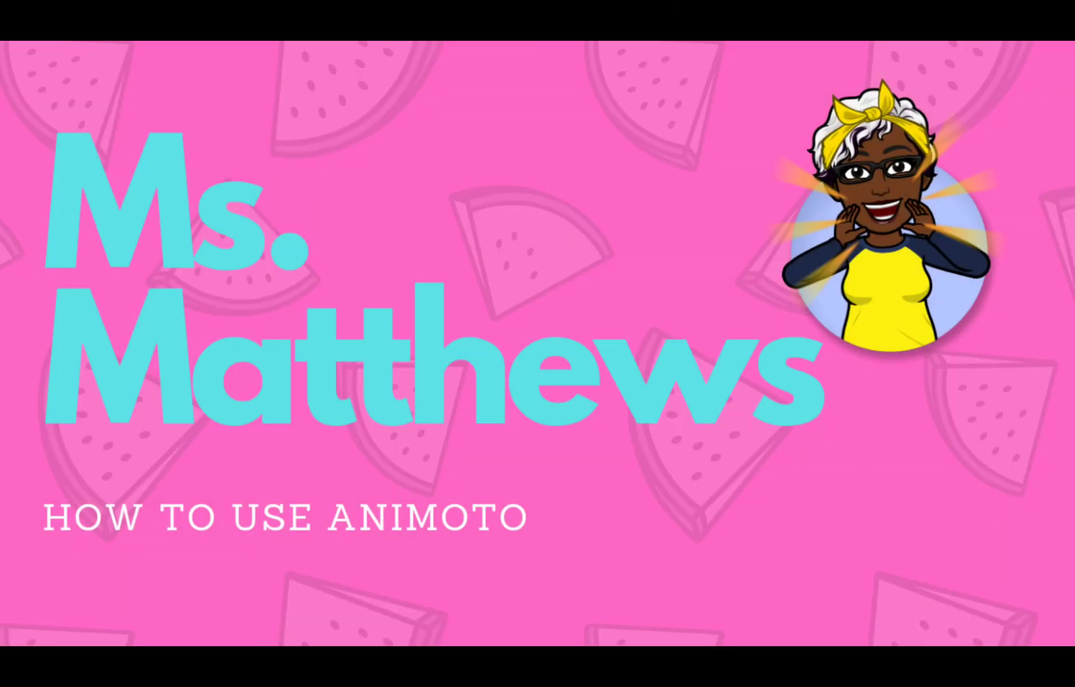